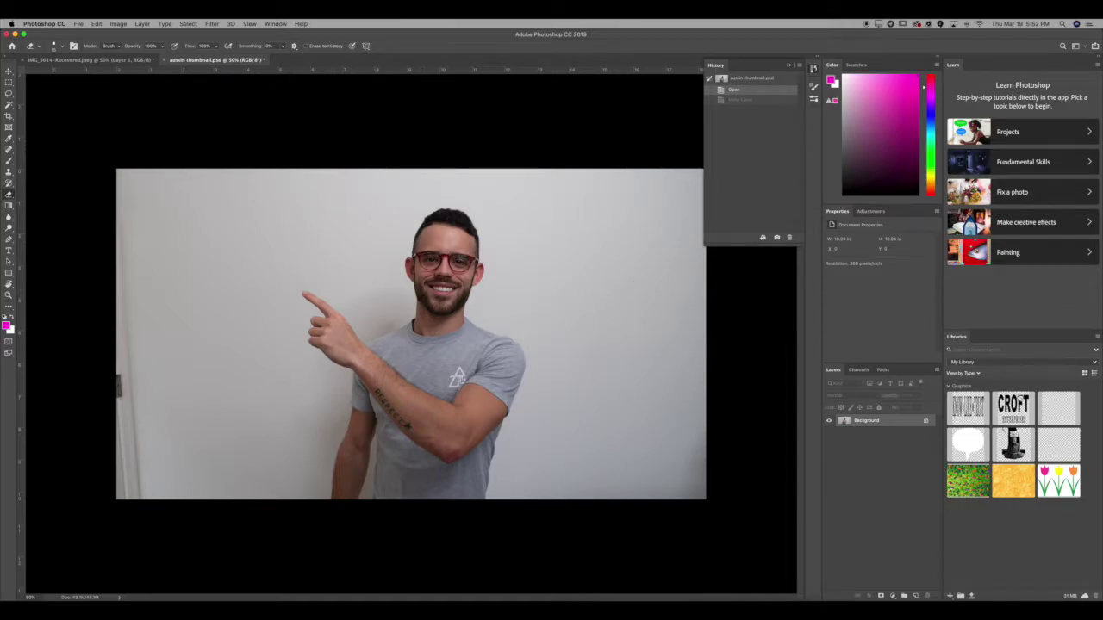
Step: Unlock the background photo layer and add a dark grey (#404040) solid colour fill layer beneath it
click(925, 421)
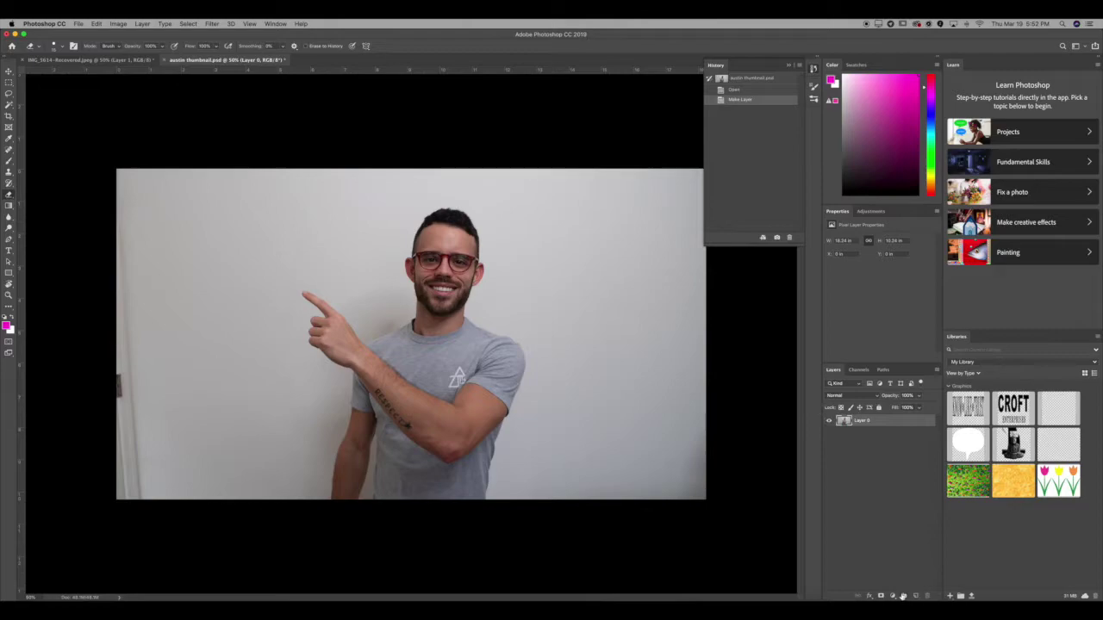
click(903, 596)
click(905, 432)
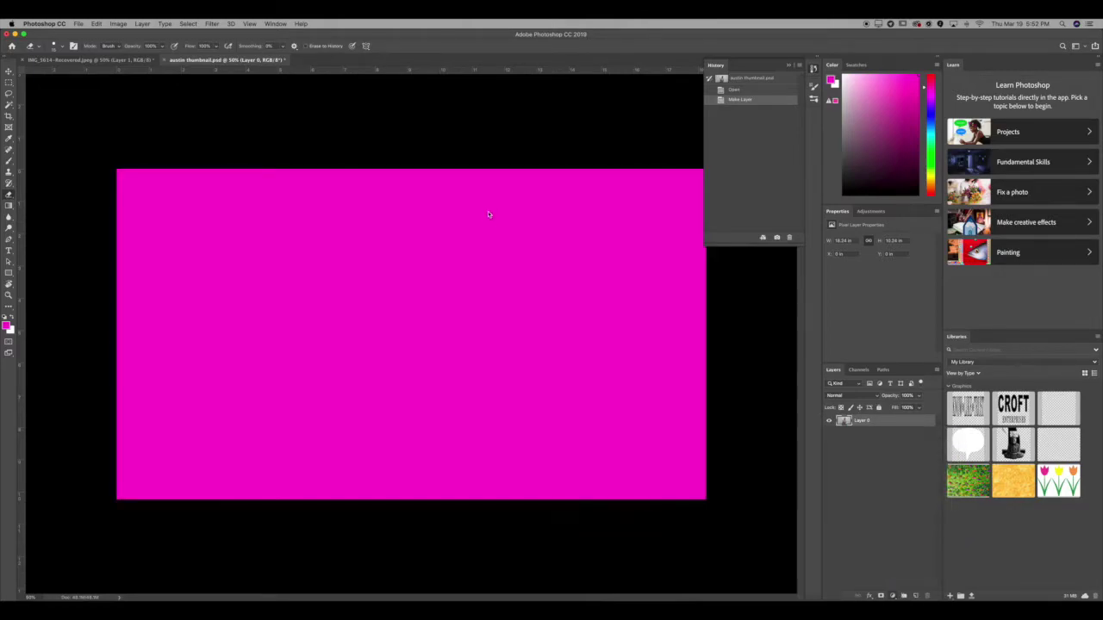
drag(690, 216, 623, 247)
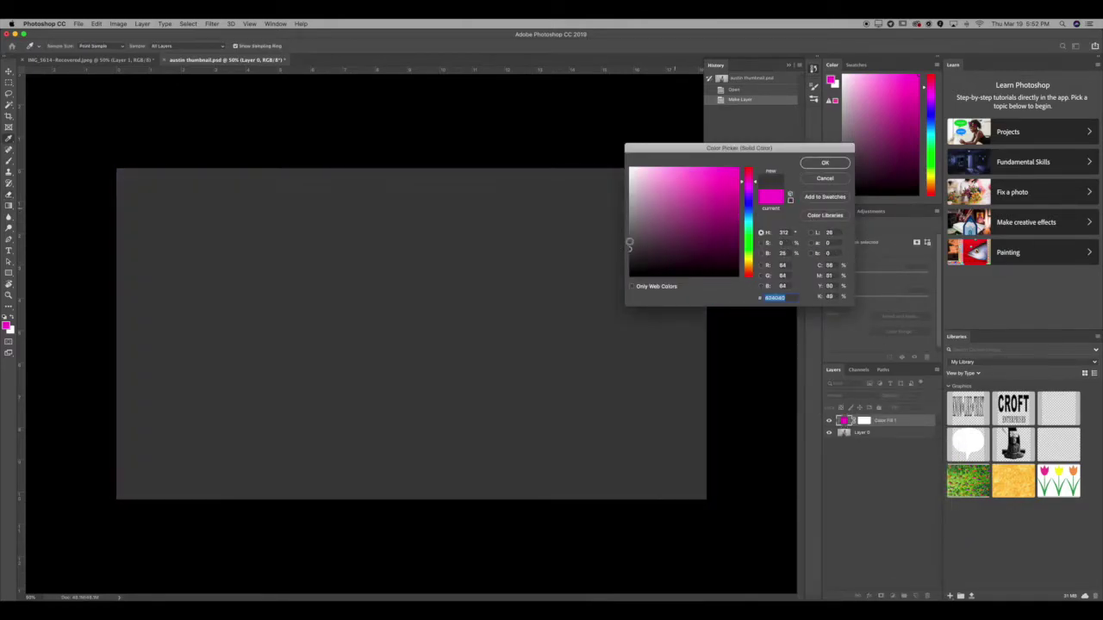
click(824, 162)
drag(883, 421, 879, 450)
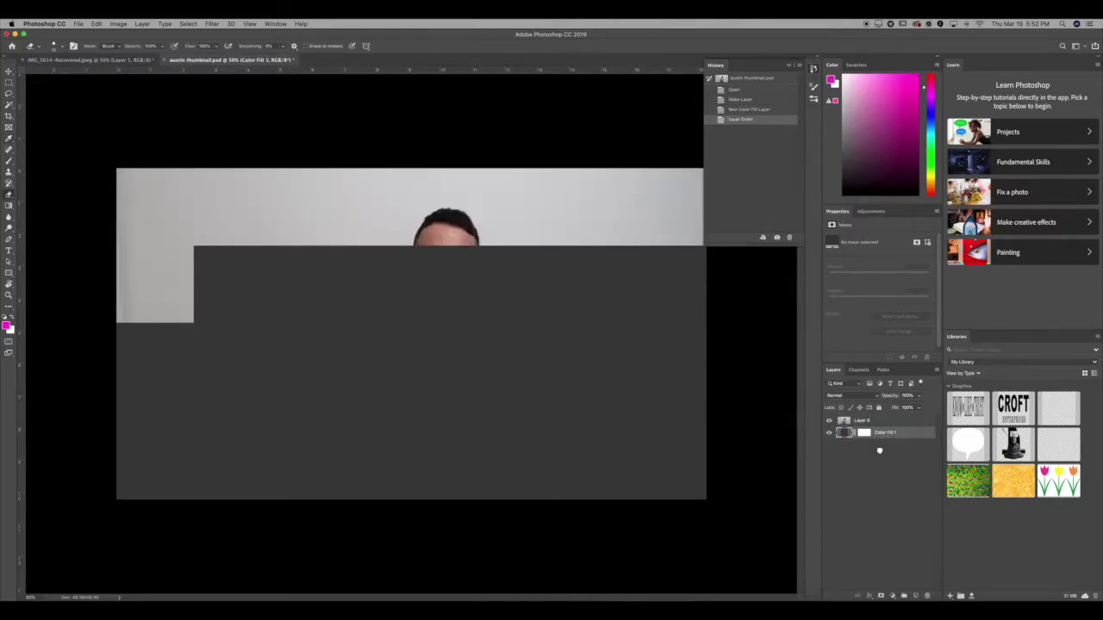
Step: Crop the image on both sides to a portrait frame about 8.3 in wide around the man, keeping the full height
click(872, 422)
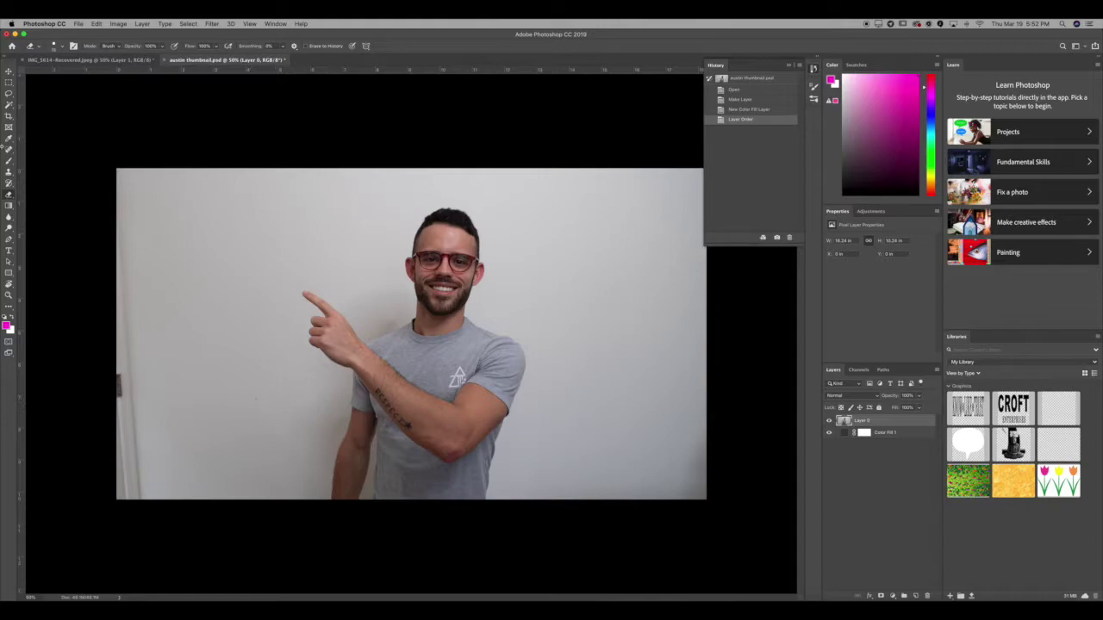
click(8, 116)
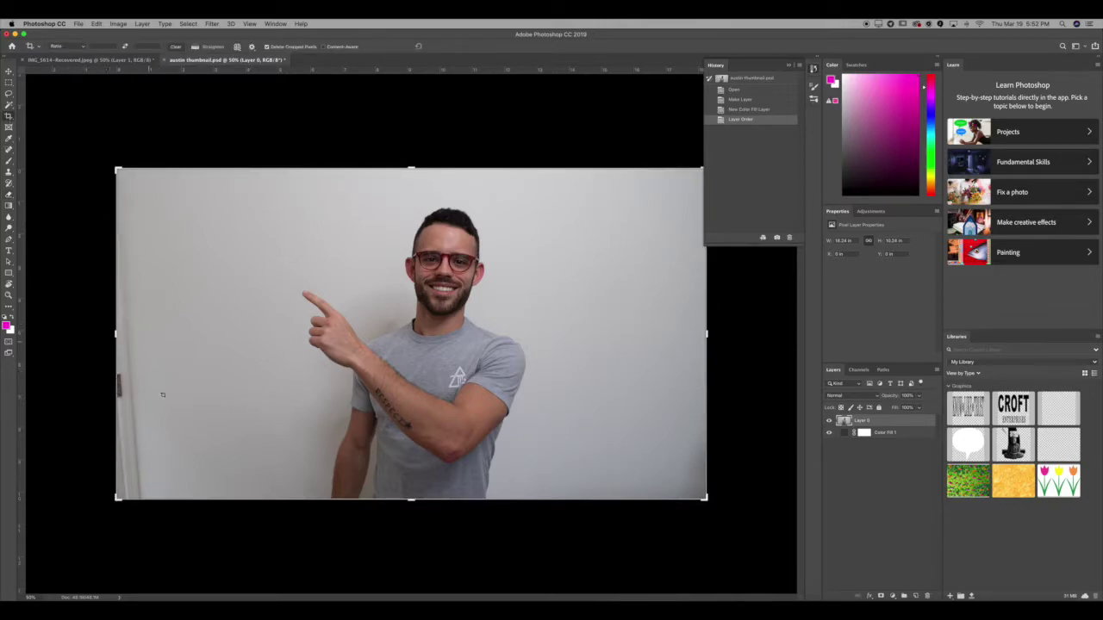
drag(707, 334, 629, 332)
drag(198, 329, 277, 317)
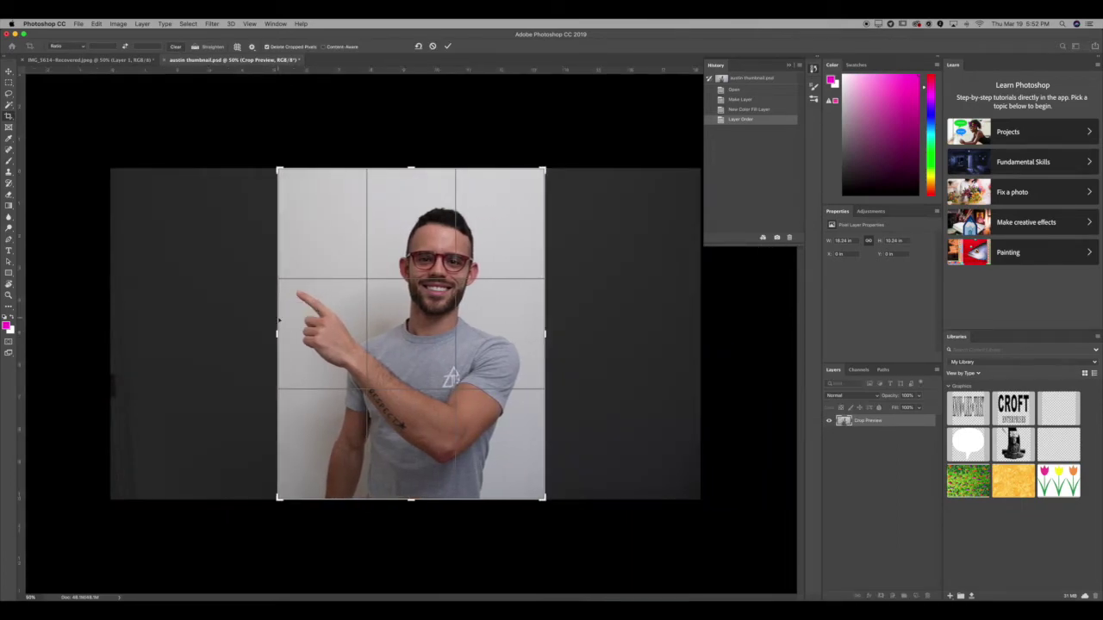
key(Return)
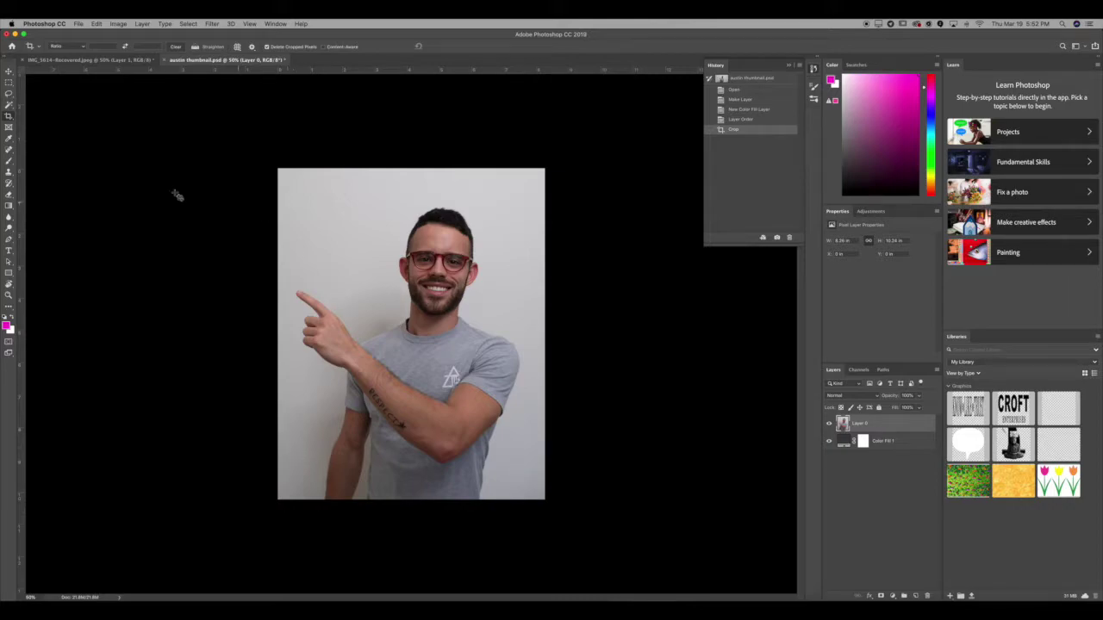
Step: Try selecting the wall behind the man on the photo layer with the Magic Wand, and clear the selection
click(9, 104)
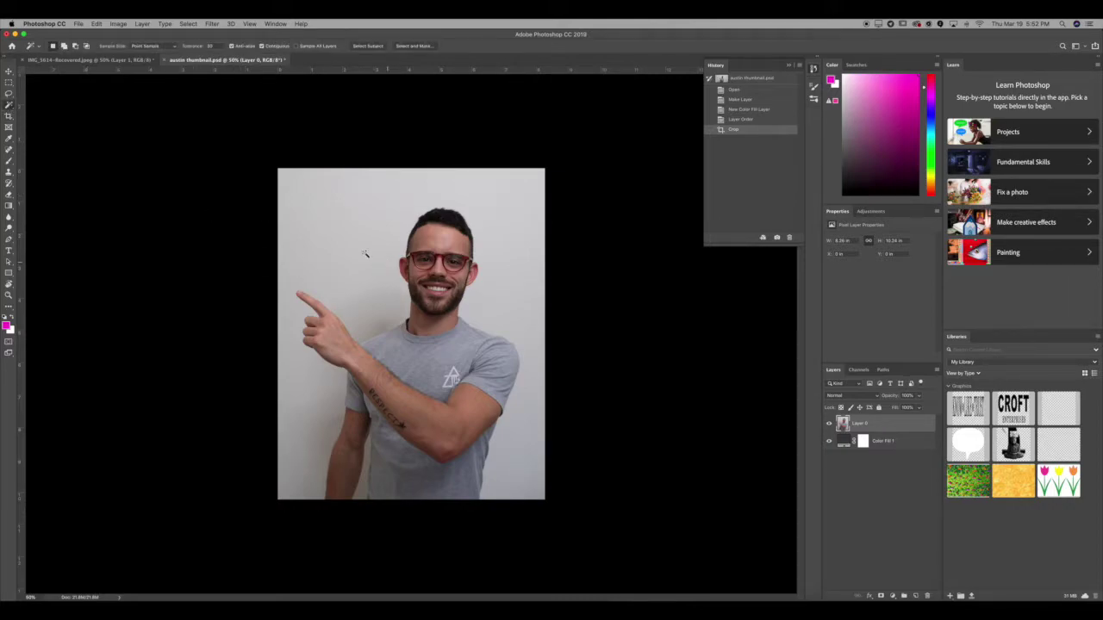
drag(8, 104, 39, 104)
click(43, 112)
click(496, 208)
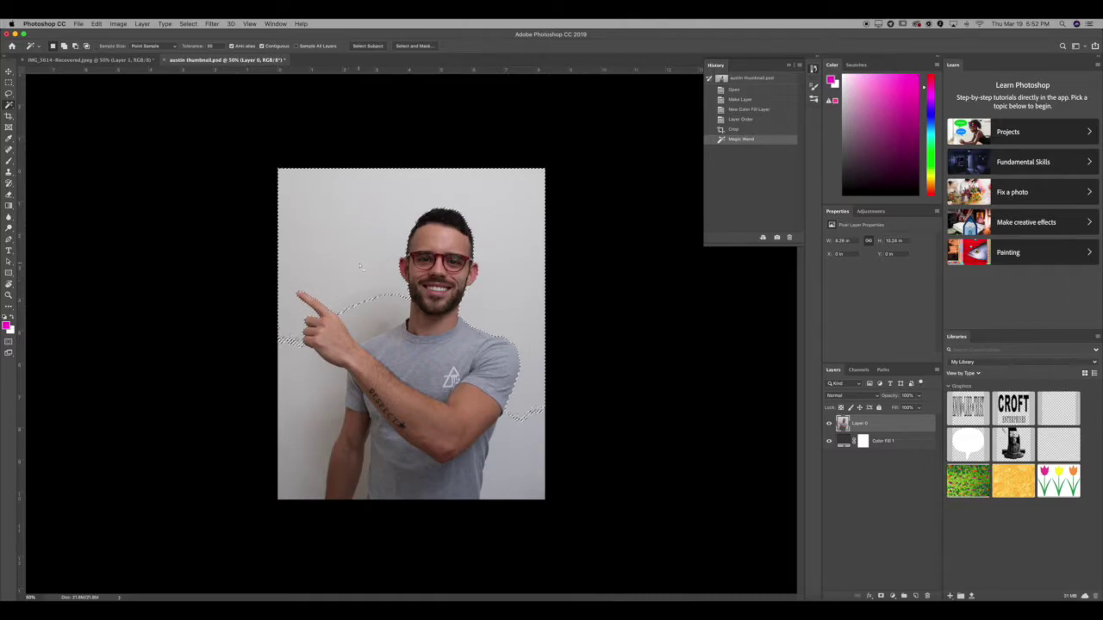
key(super+d)
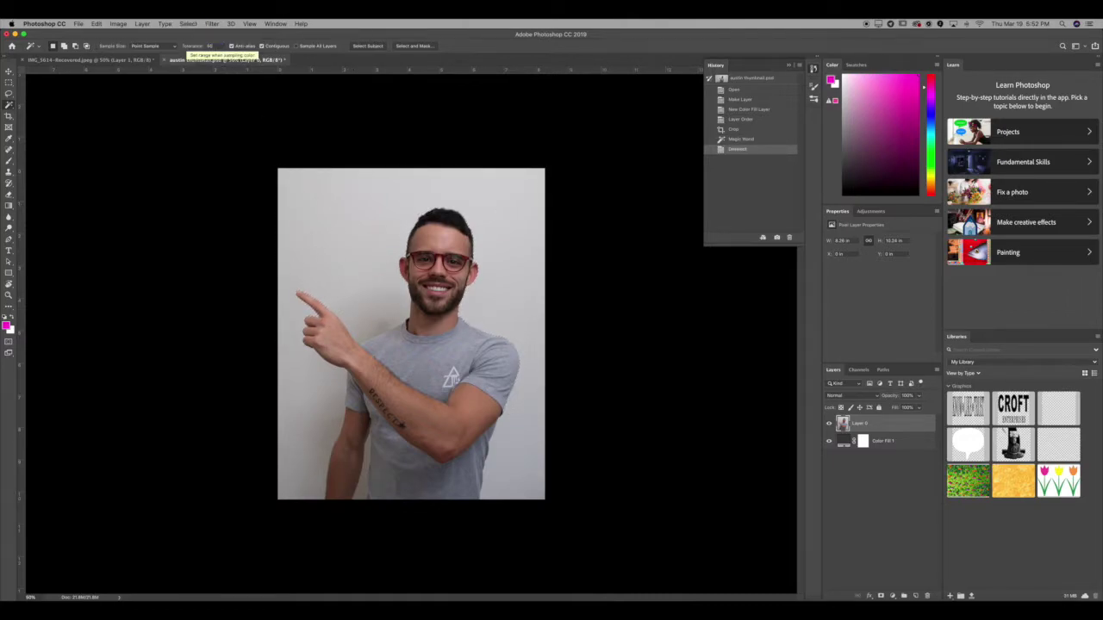
Step: Try Magic Wand selections of the wall at tolerances of 50 and 100, clearing the selection after each
click(338, 214)
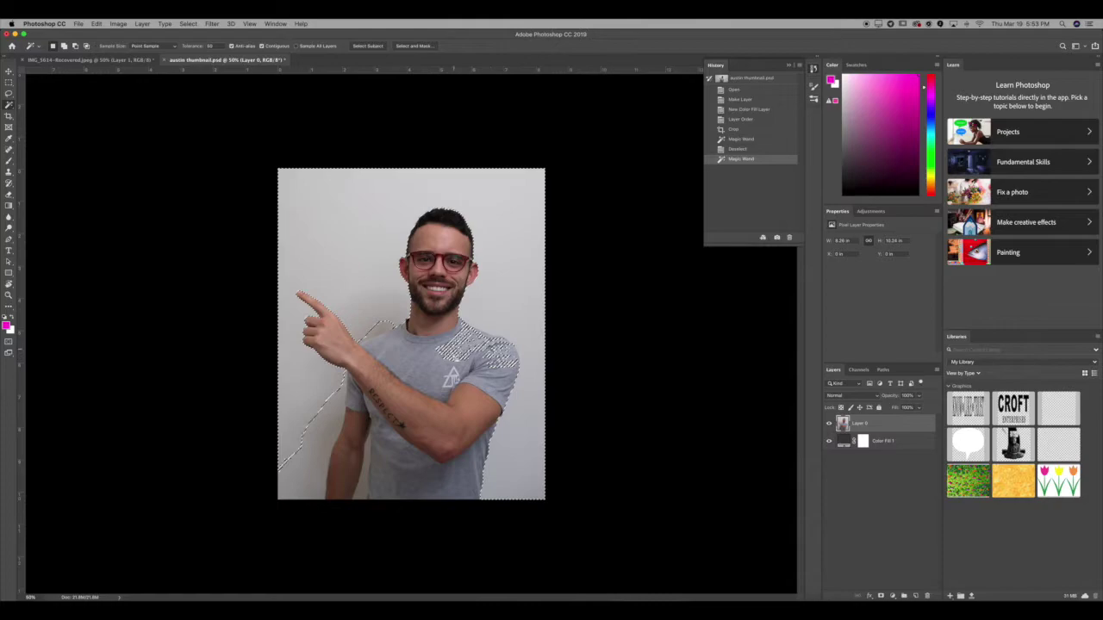
key(super+d)
click(191, 44)
text(5)
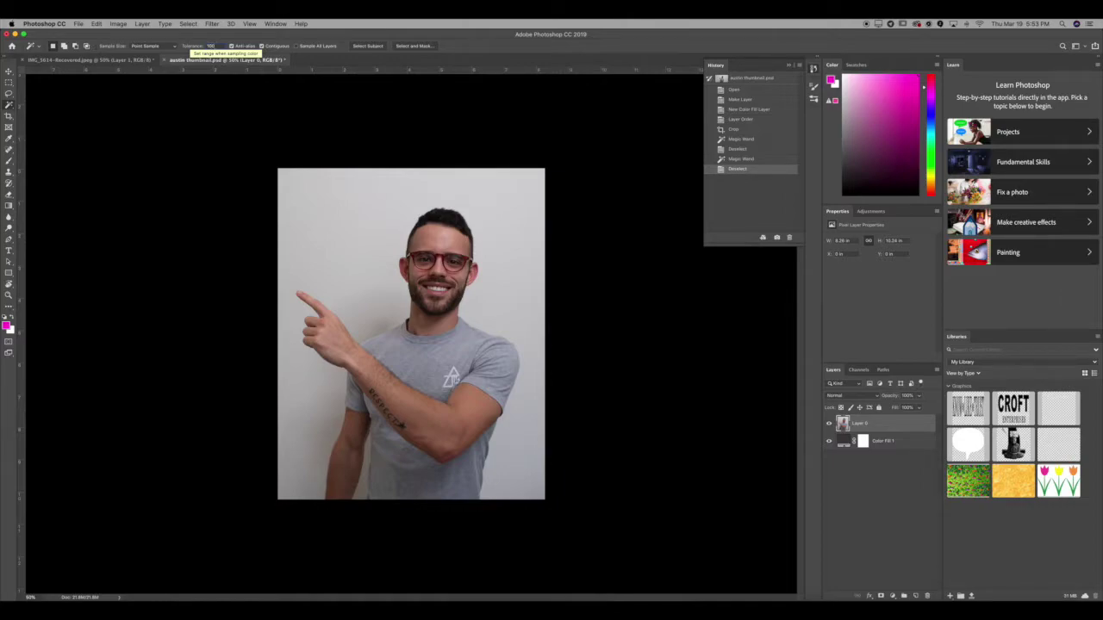
click(306, 204)
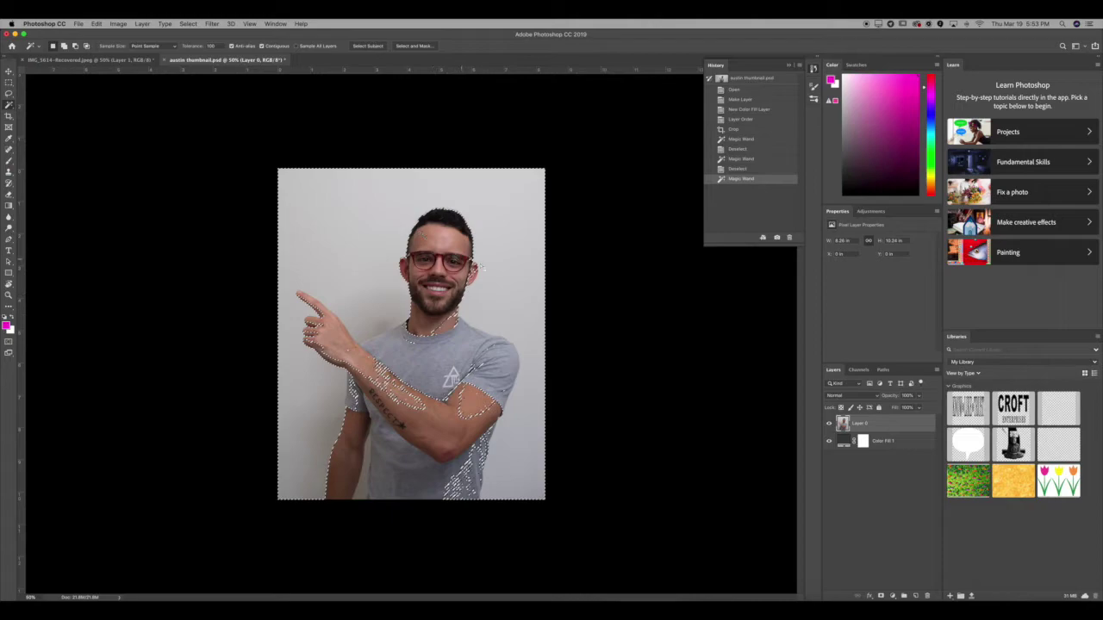
key(super+d)
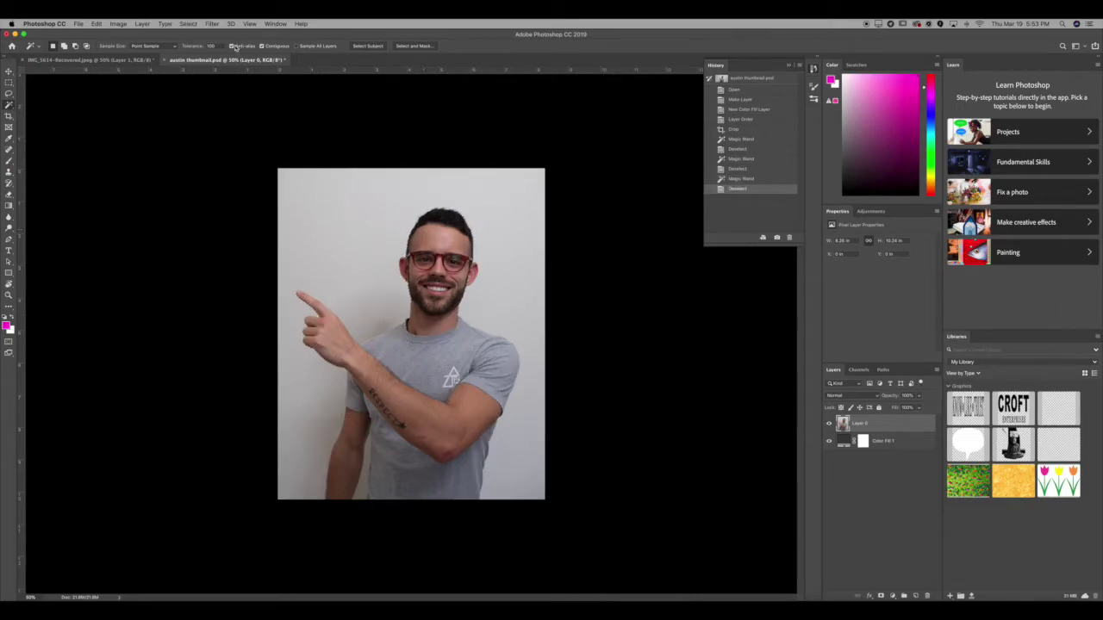
Step: Try a Magic Wand selection of the wall at a tolerance of 40, and deselect it
click(199, 45)
text(40)
click(339, 195)
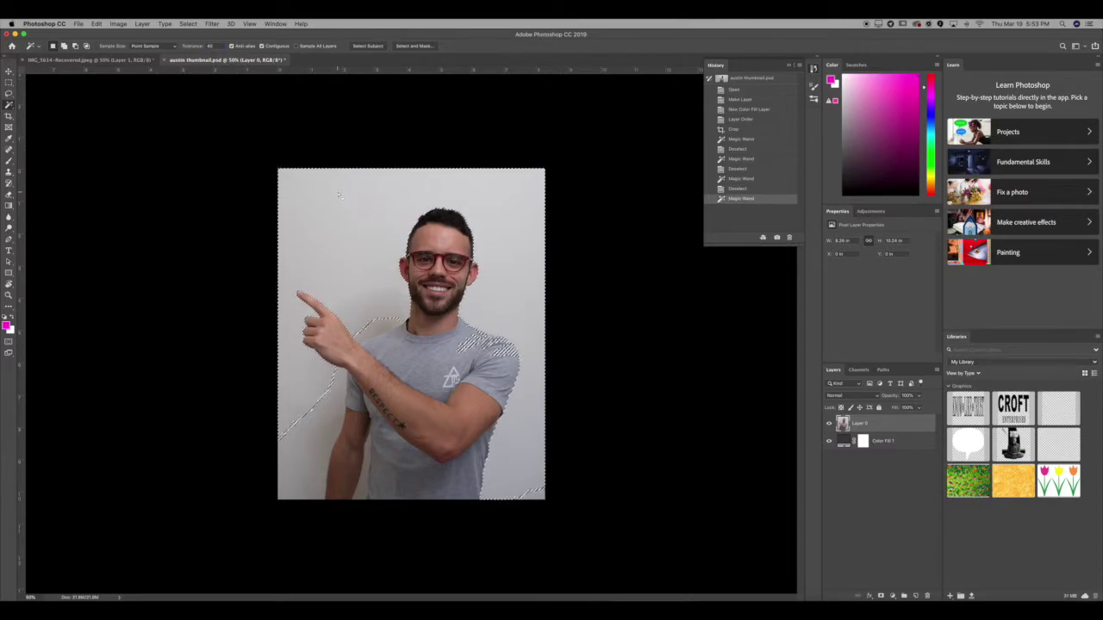
key(super+d)
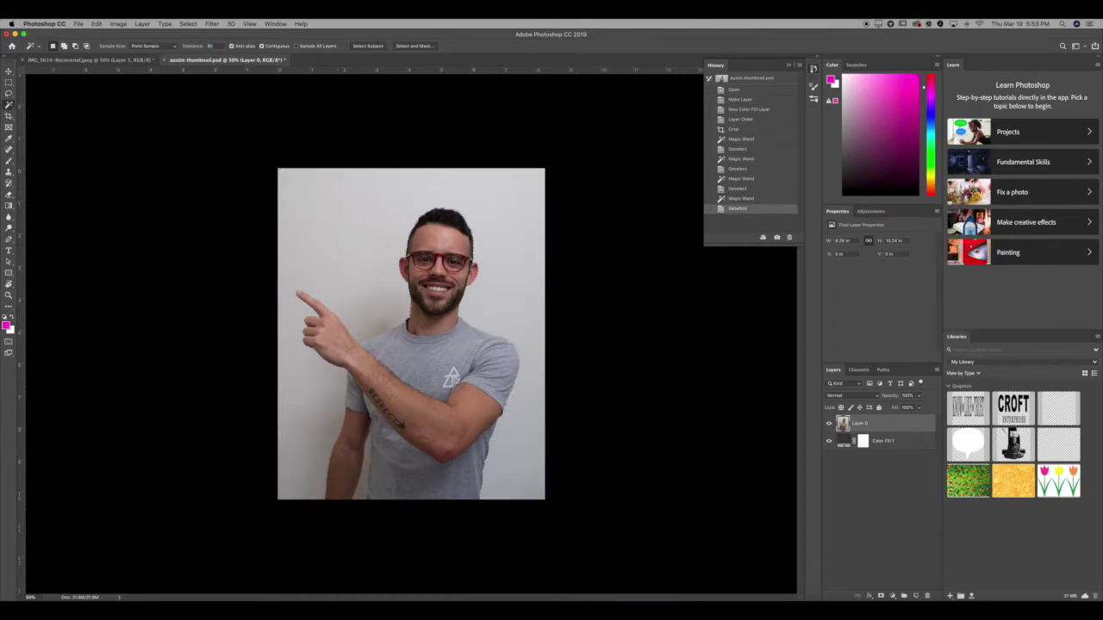
Step: Select the wall at a tolerance of 30, try extending the selection into the shadowed areas, and undo those extensions
click(343, 214)
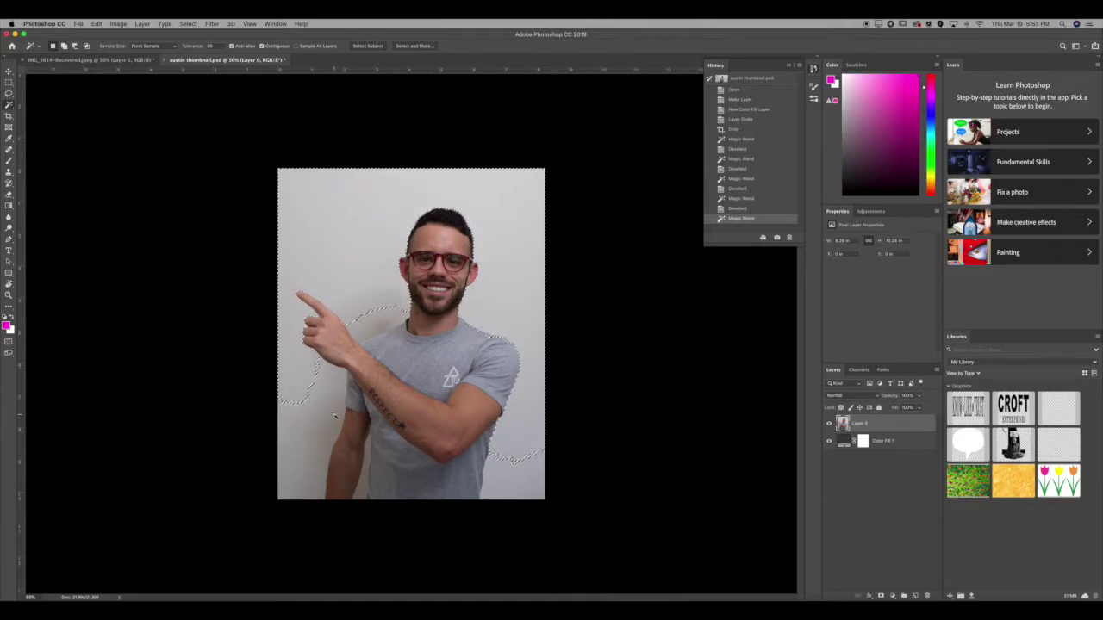
click(371, 331)
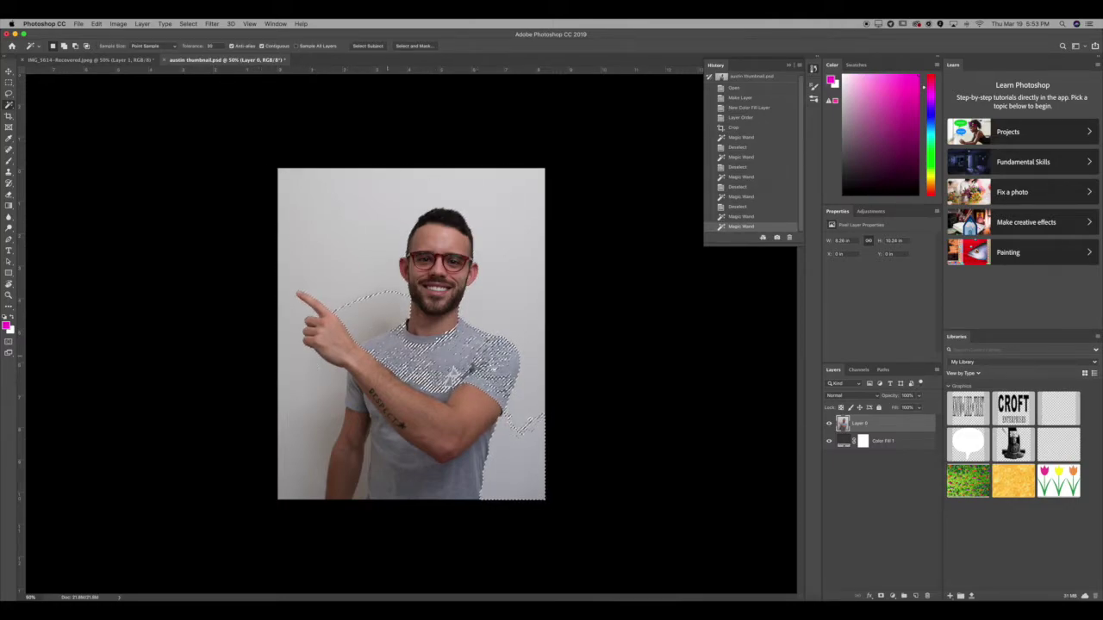
key(super+z)
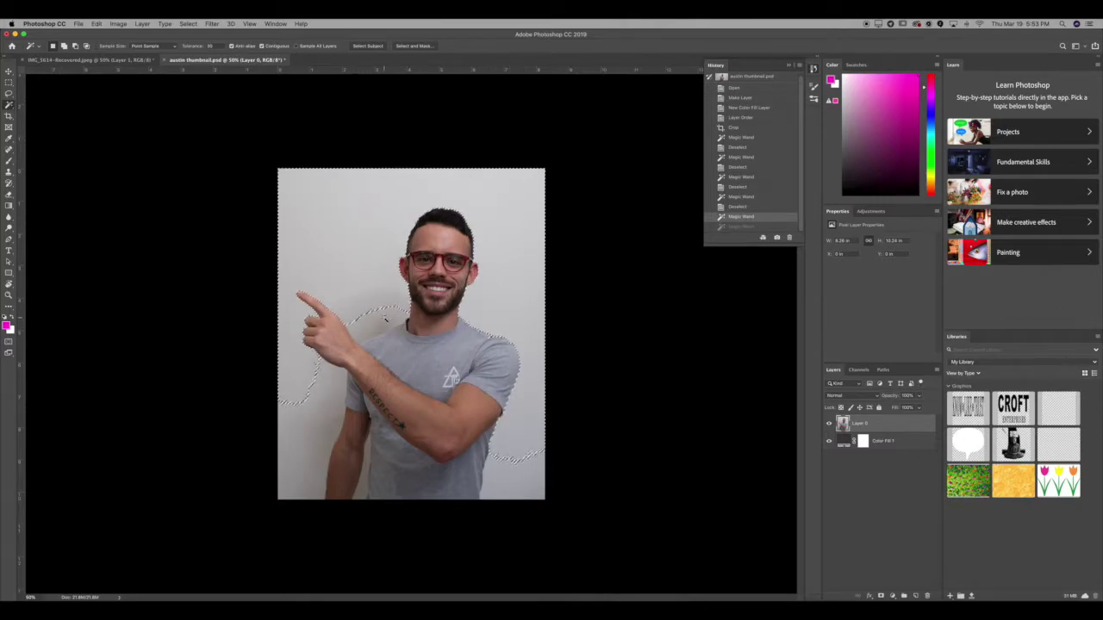
click(384, 319)
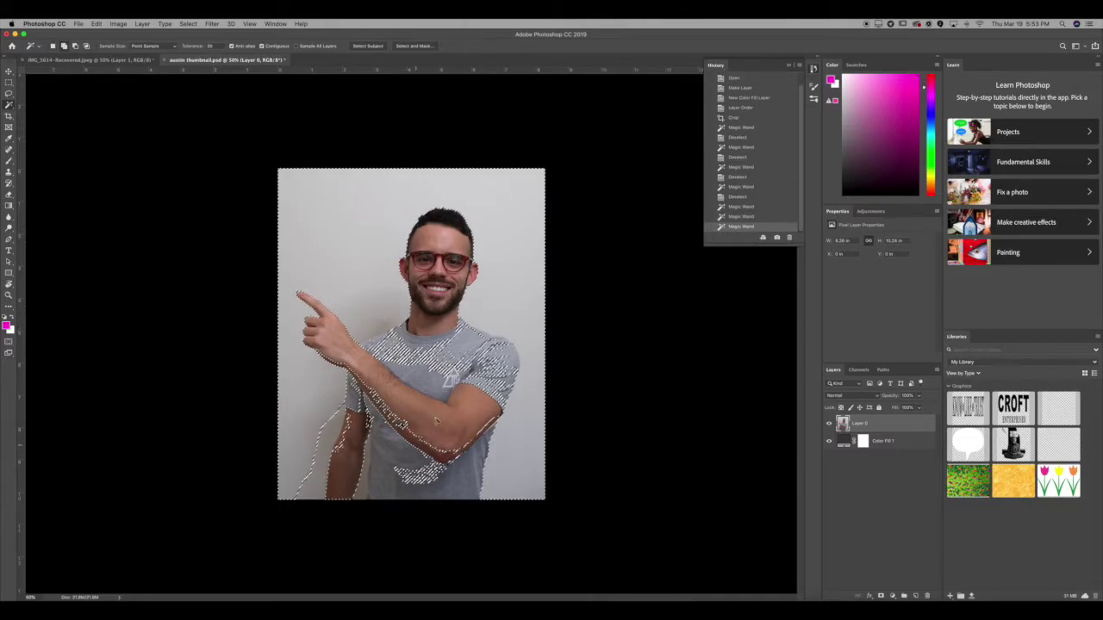
key(super+z)
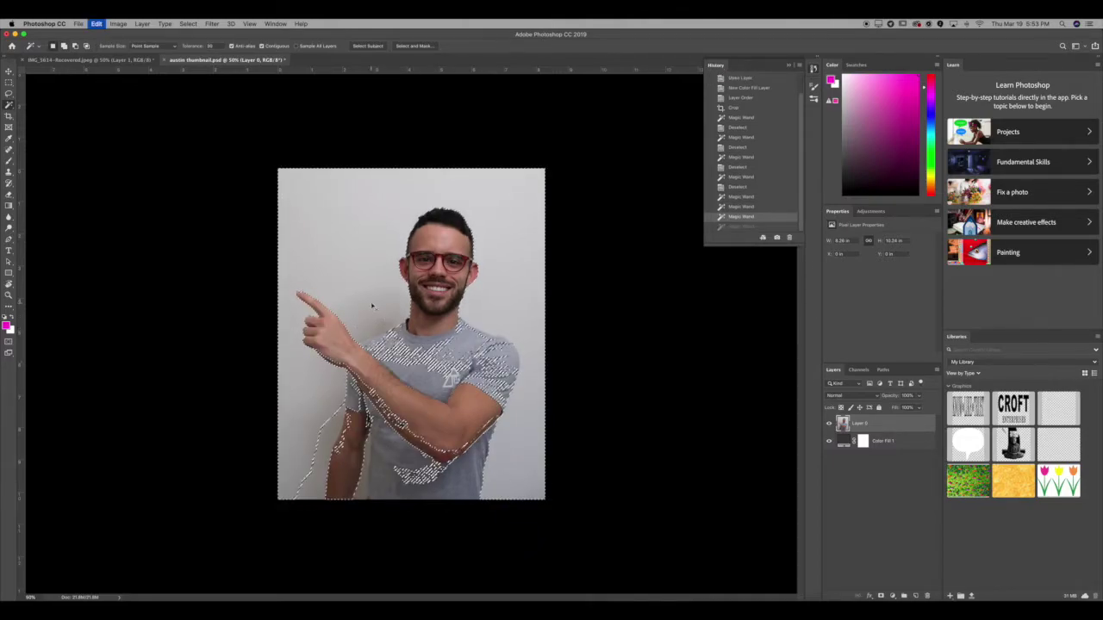
key(super+z)
key(super+z)
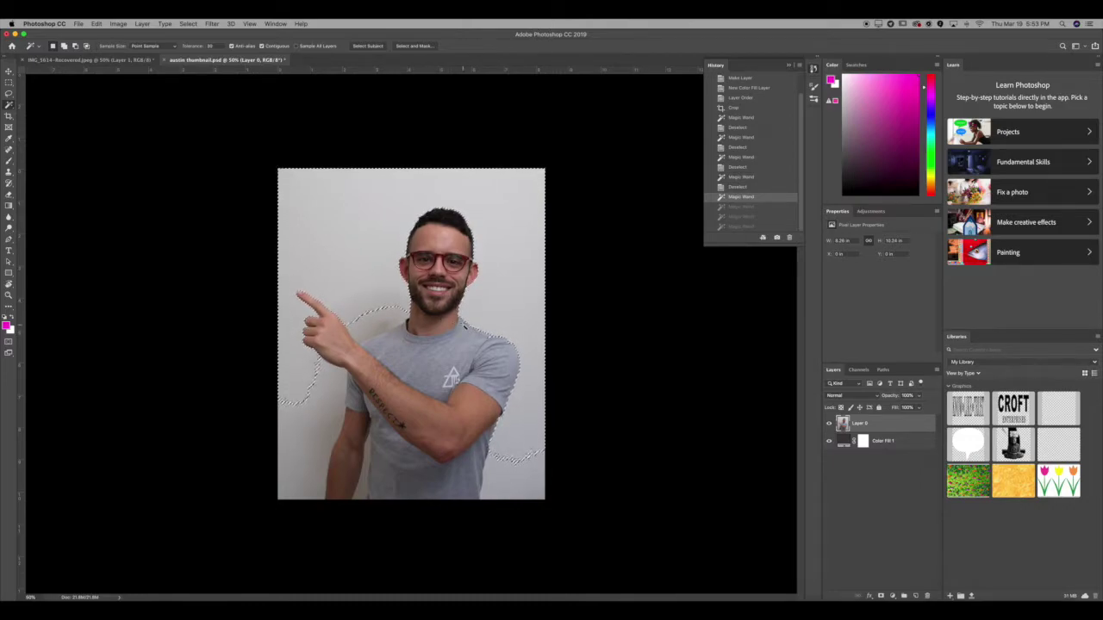
Step: Delete the selected wall, inspect the cut edges around the face and shoulder, undo the deletion and clear the selection
key(BackSpace)
key(super+d)
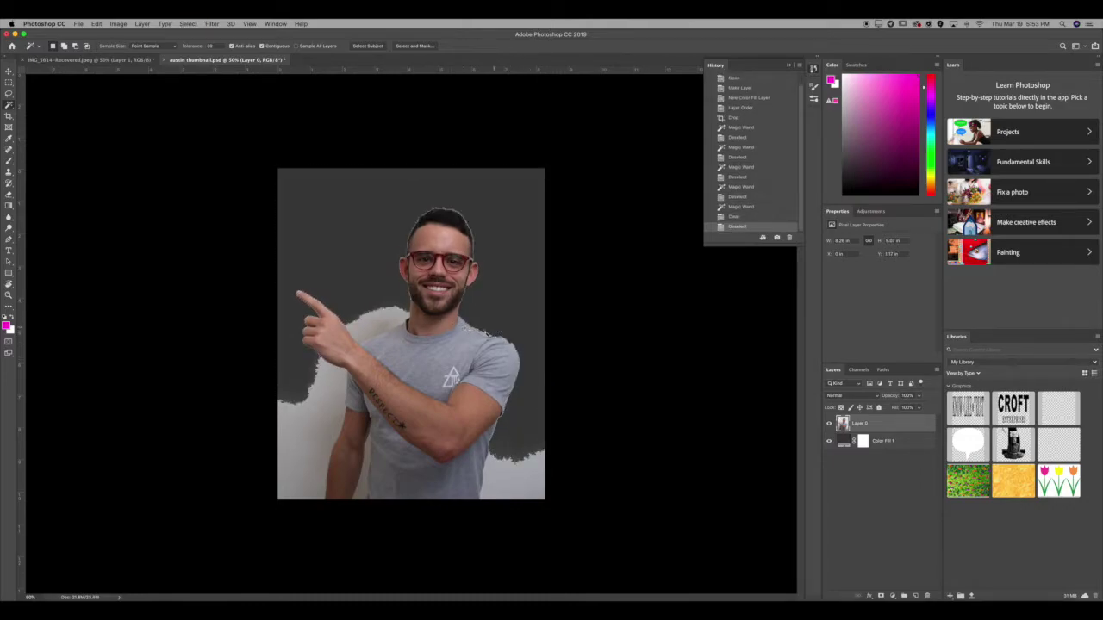
key(super+equal)
key(super+equal)
key(super+equal)
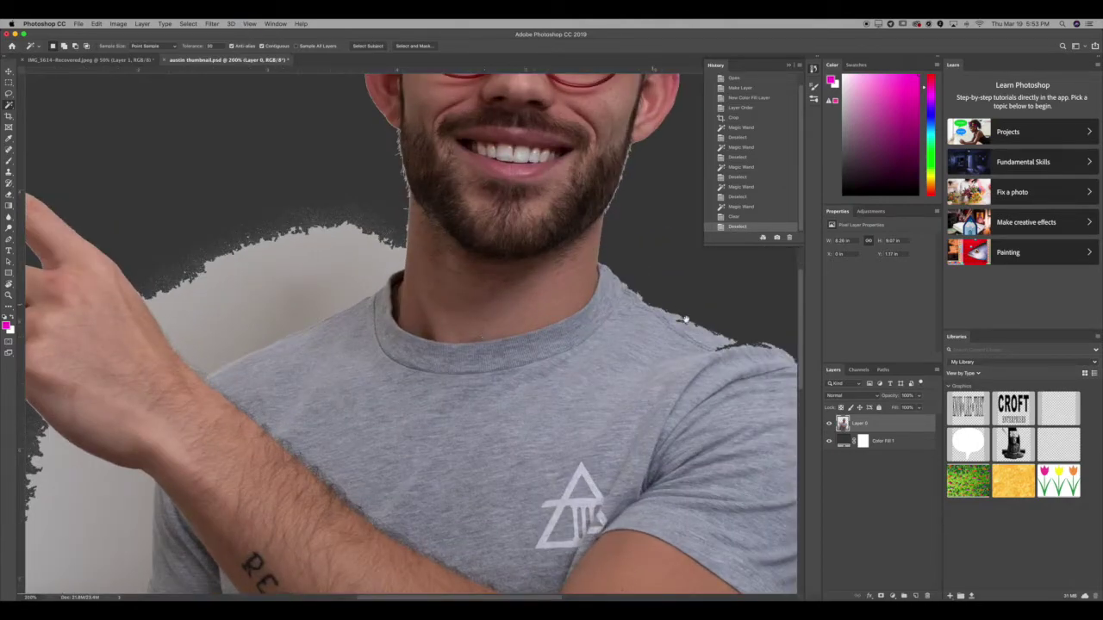
scroll(731, 339, right, 5)
key(super+z)
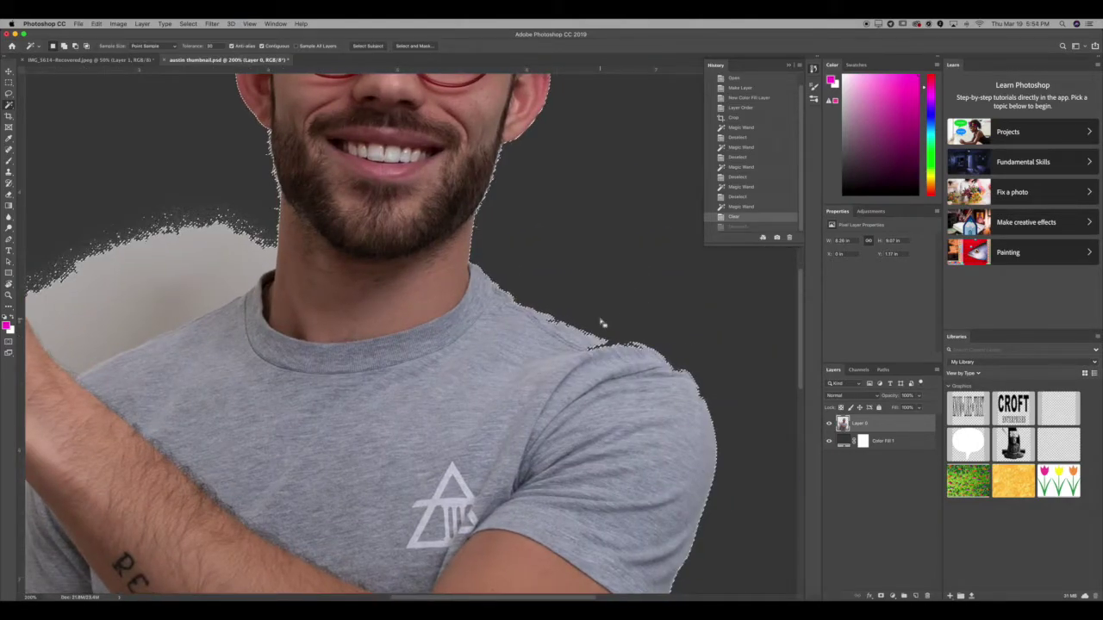
key(super+z)
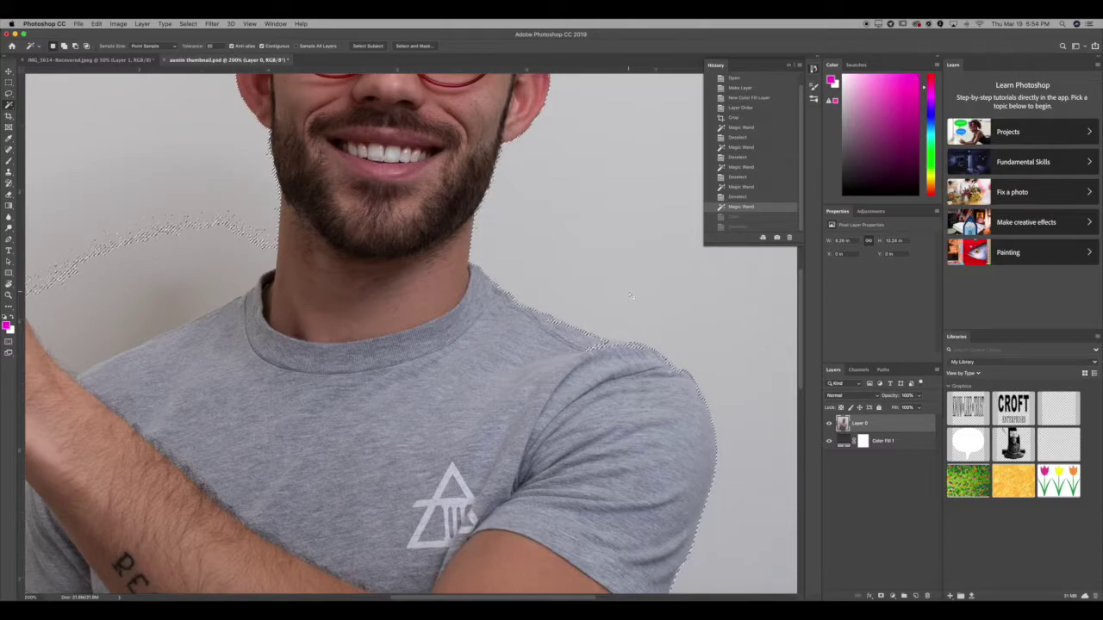
drag(172, 248, 313, 437)
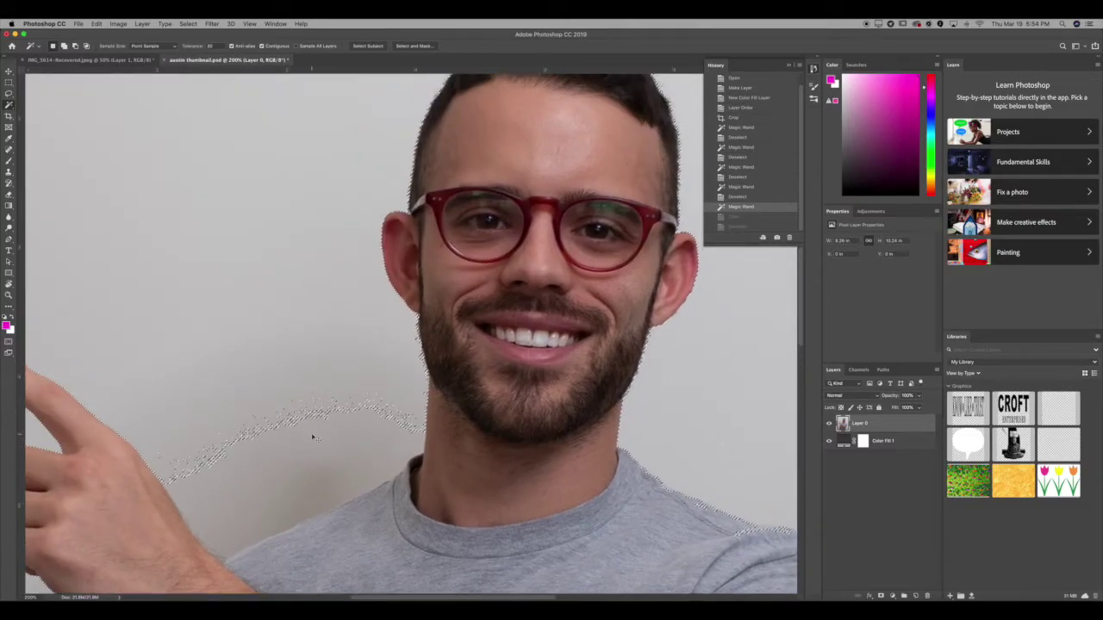
key(super+minus)
key(super+minus)
key(super+d)
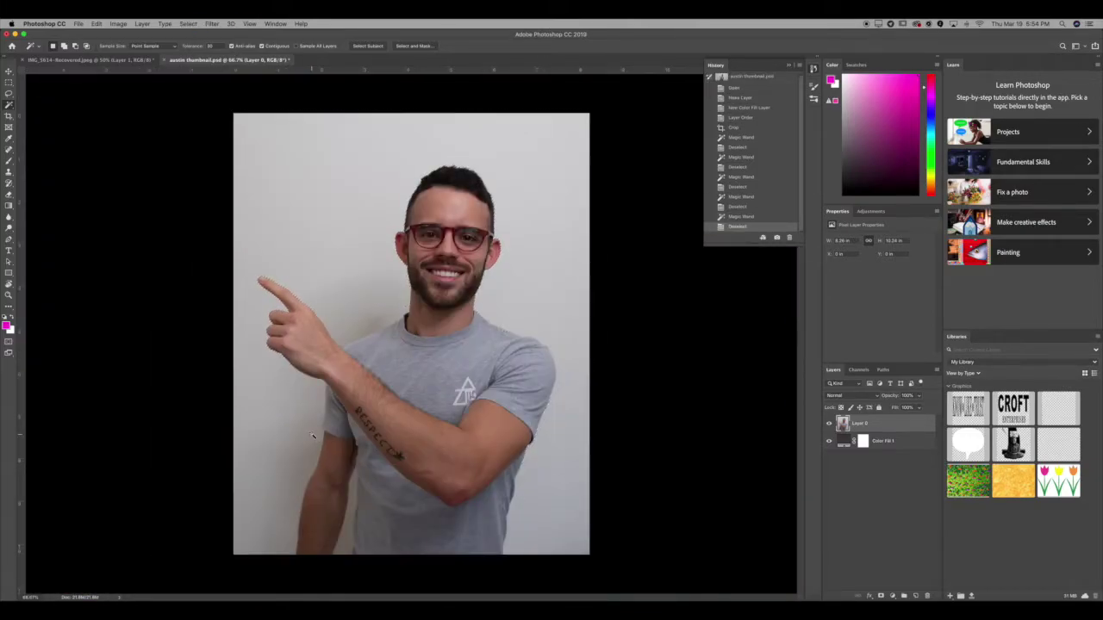
Step: Select the upper wall with the Magic Wand at a tolerance of 20, delete it and deselect
key(Return)
click(297, 164)
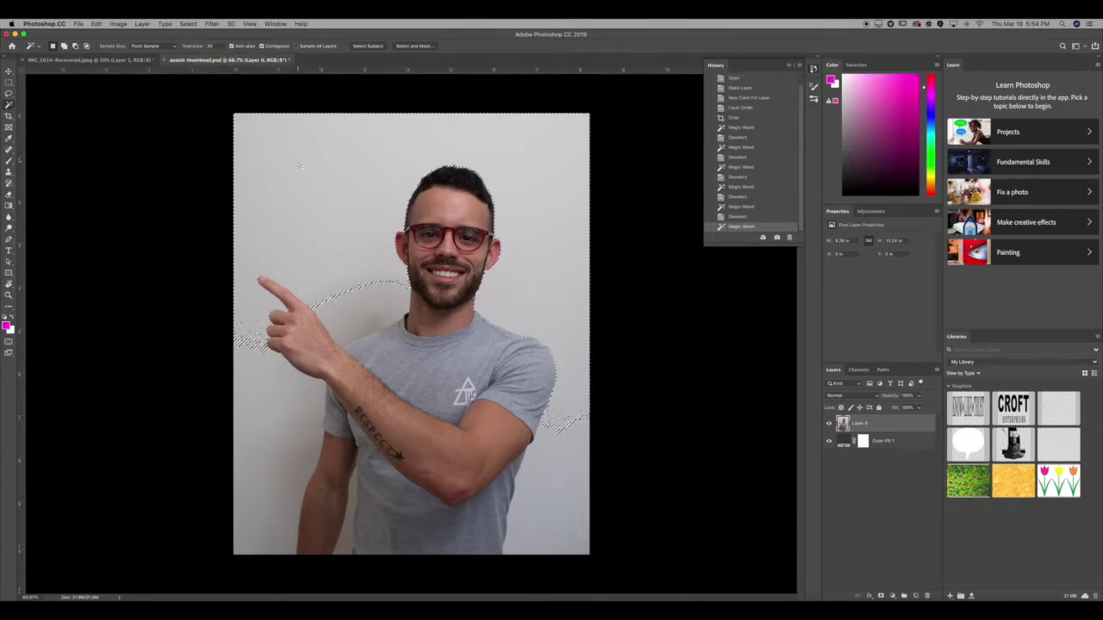
text(20)
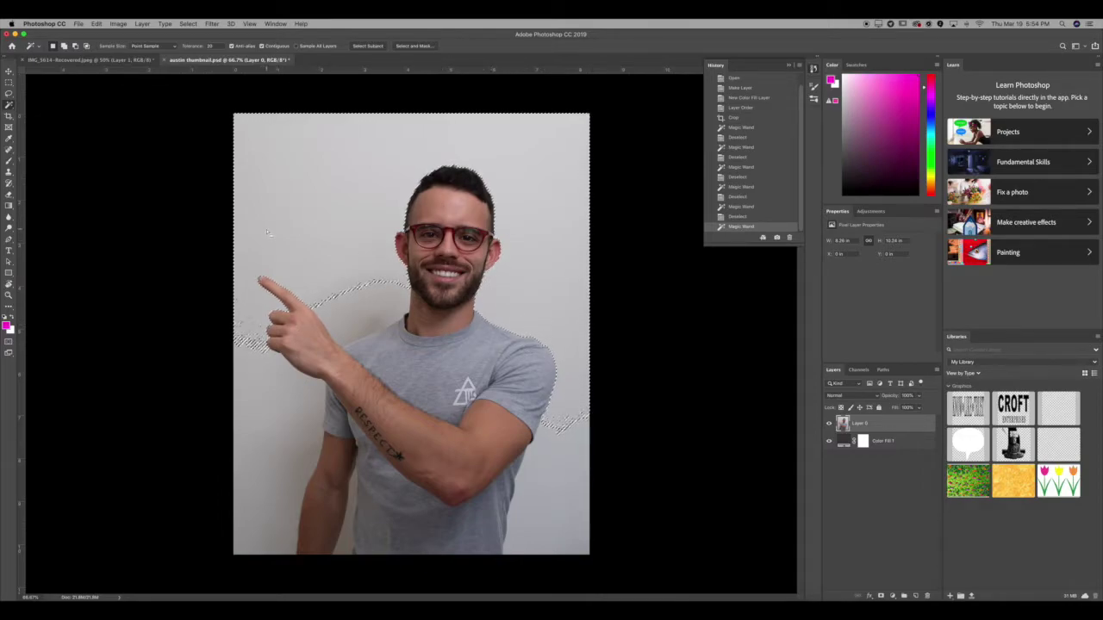
key(Delete)
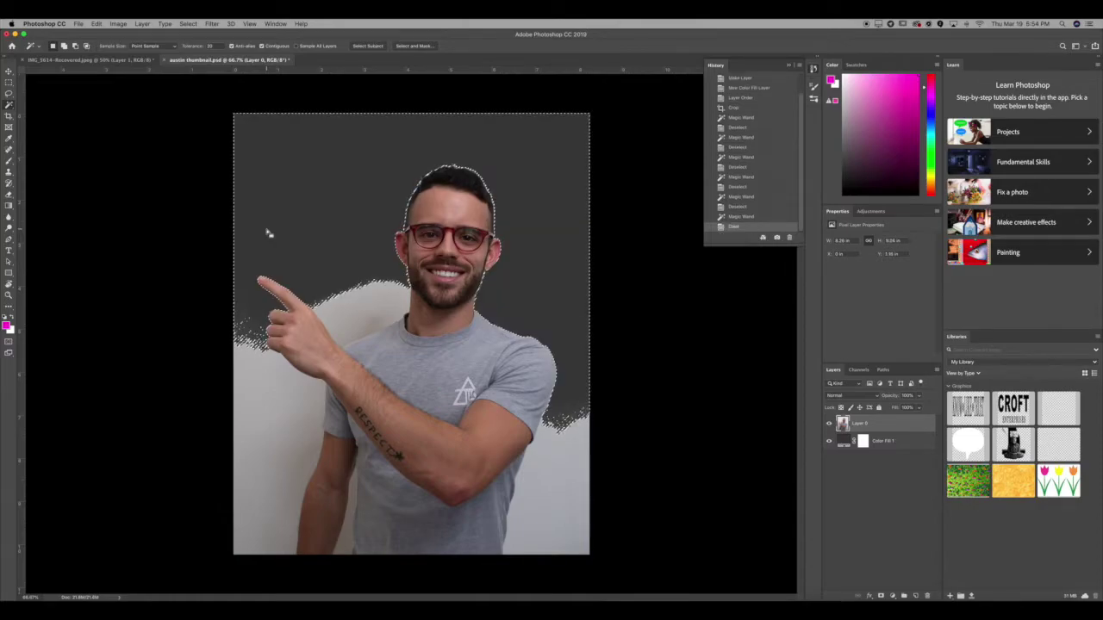
key(super+d)
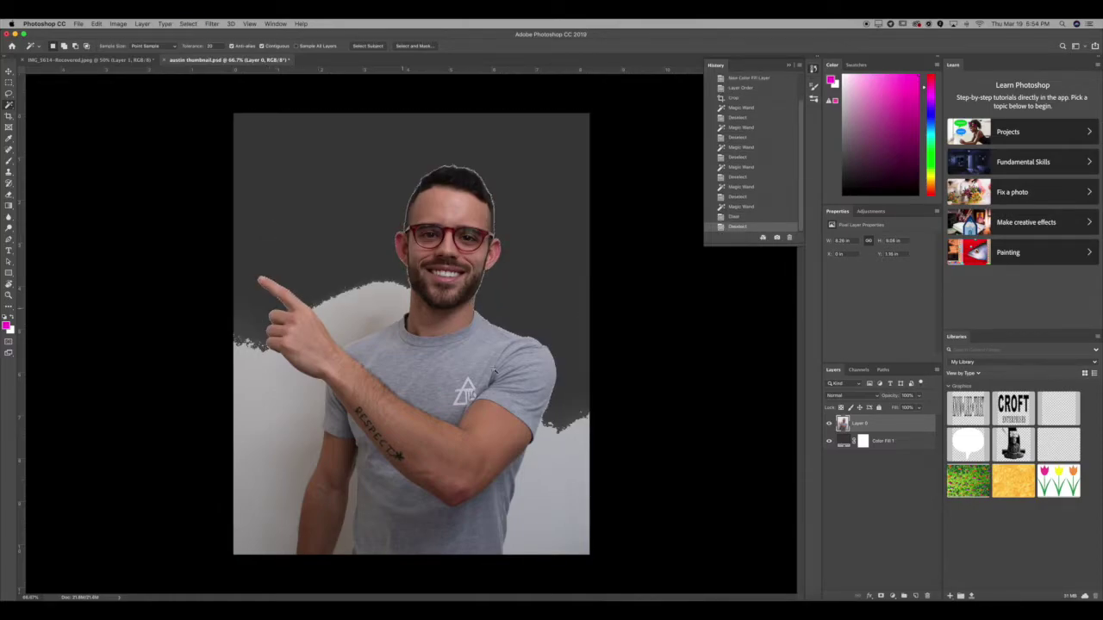
Step: Examine the cut-out edge along the shoulder and sleeve beside the remaining wall
key(super+equal)
key(super+equal)
drag(547, 436, 274, 345)
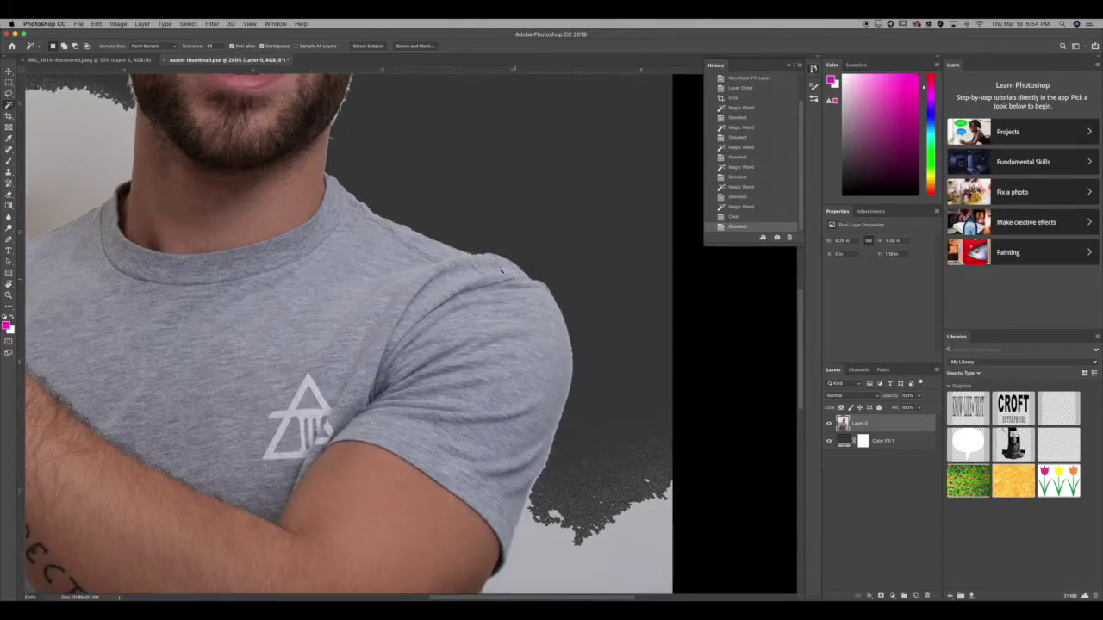
scroll(567, 364, down, 5)
scroll(567, 364, right, 2)
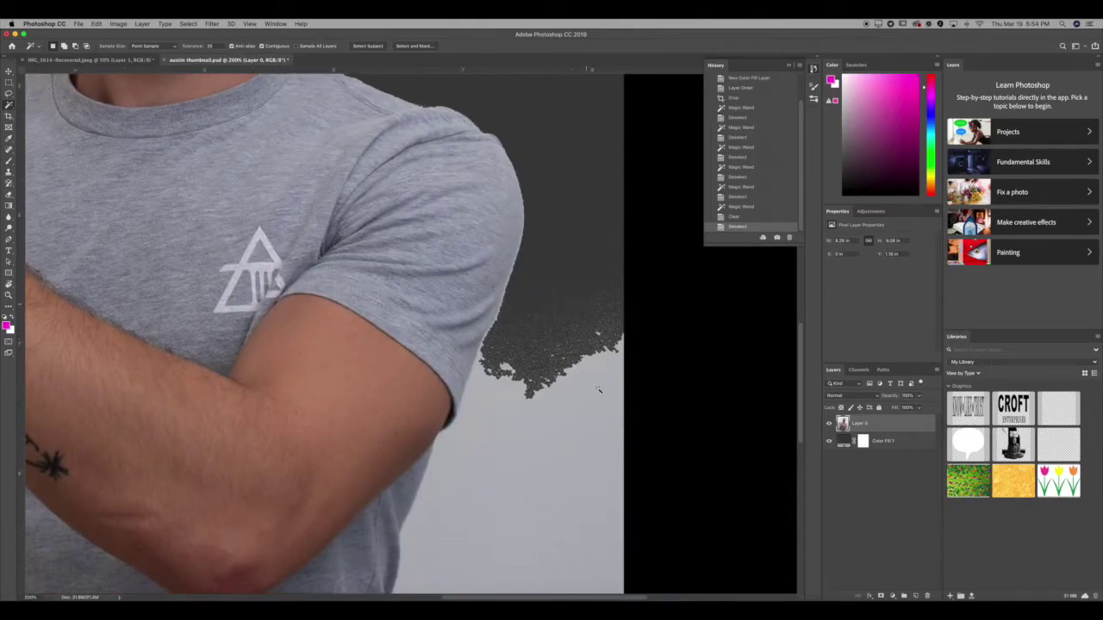
key(super+minus)
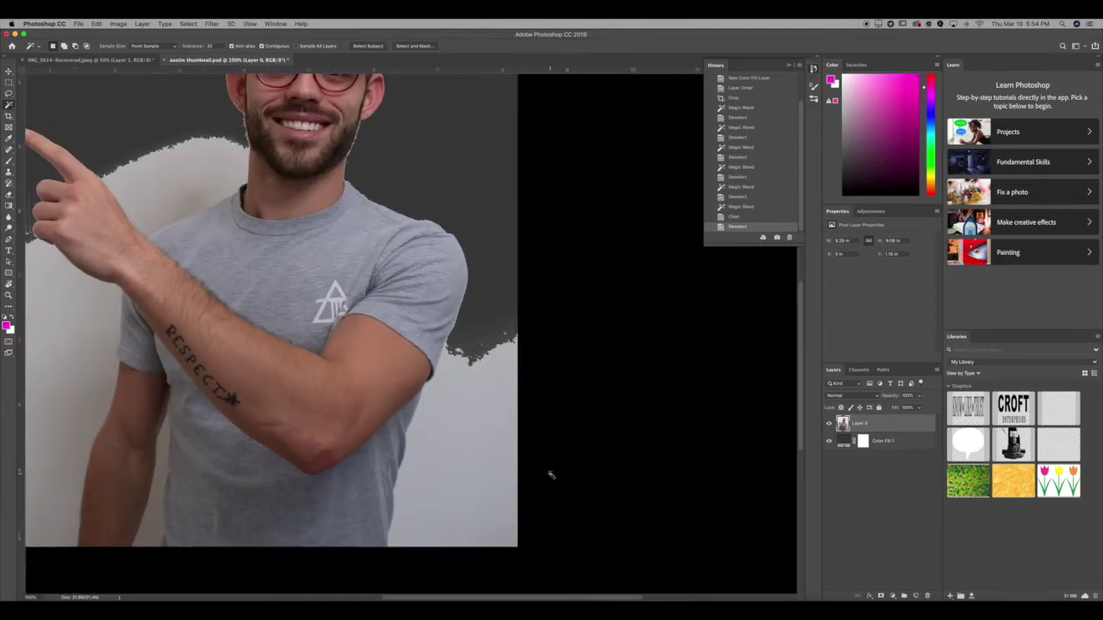
click(502, 449)
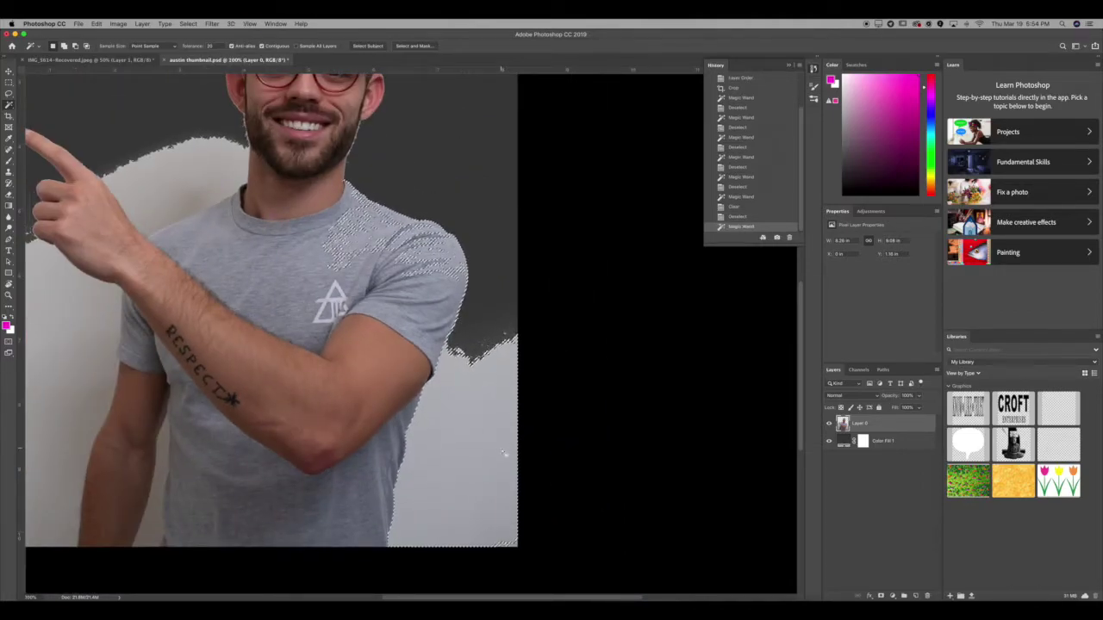
key(super+d)
Step: Select the remaining wall beside the elbow with the Quick Selection tool, delete it and deselect
right_click(11, 107)
click(35, 105)
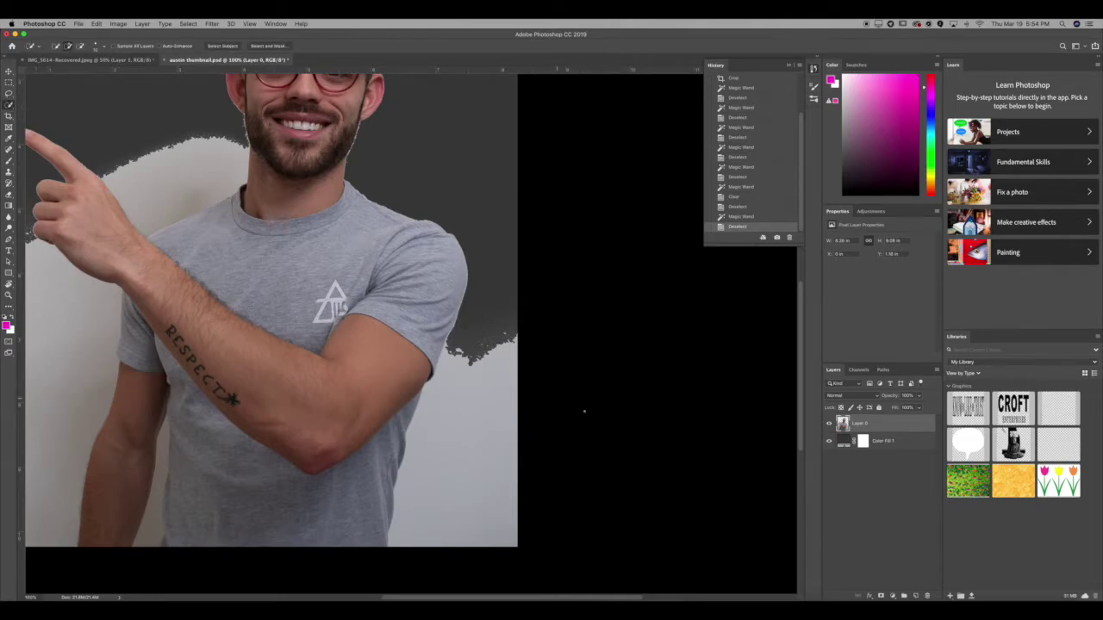
drag(460, 390, 465, 401)
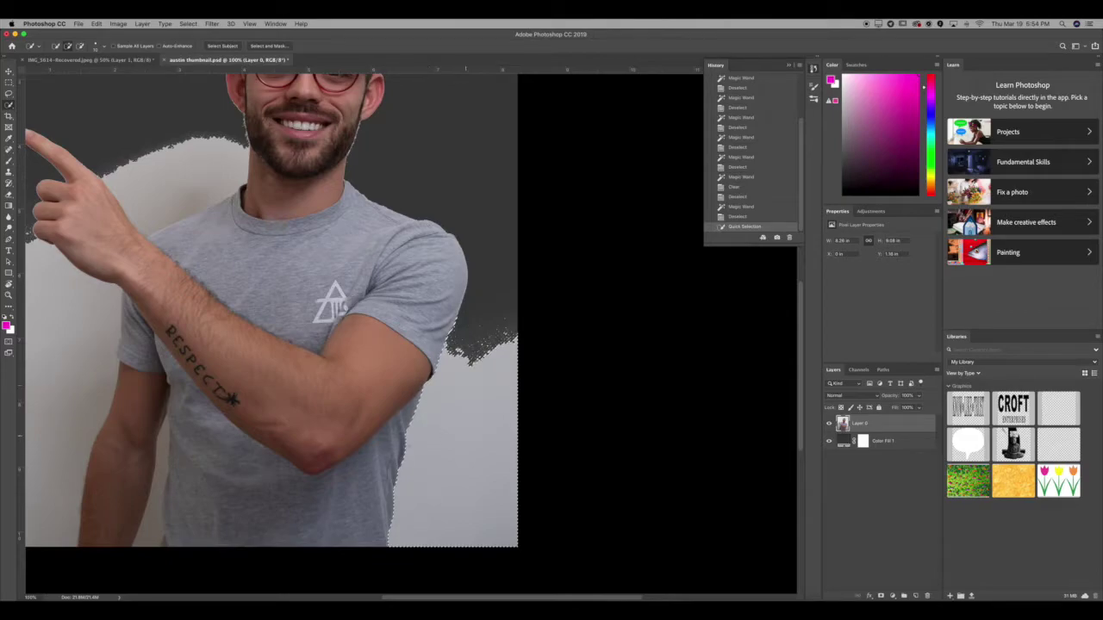
key(Delete)
key(super+d)
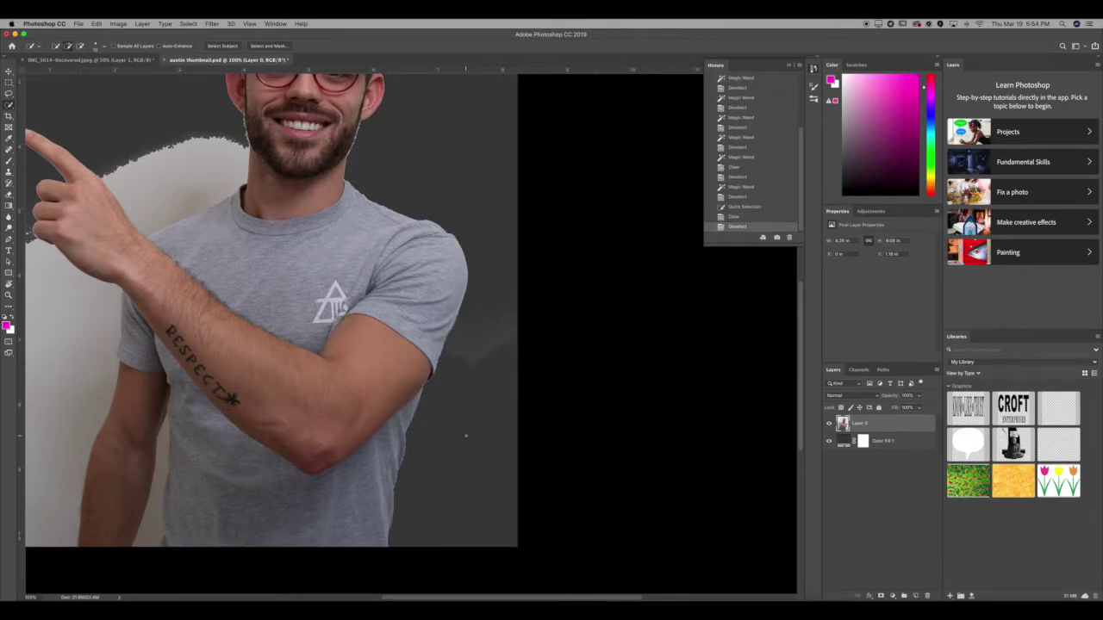
Step: Try to select the wall below the pointing hand with the Quick Selection tool, undoing strokes and reselecting
drag(516, 486, 579, 486)
click(367, 421)
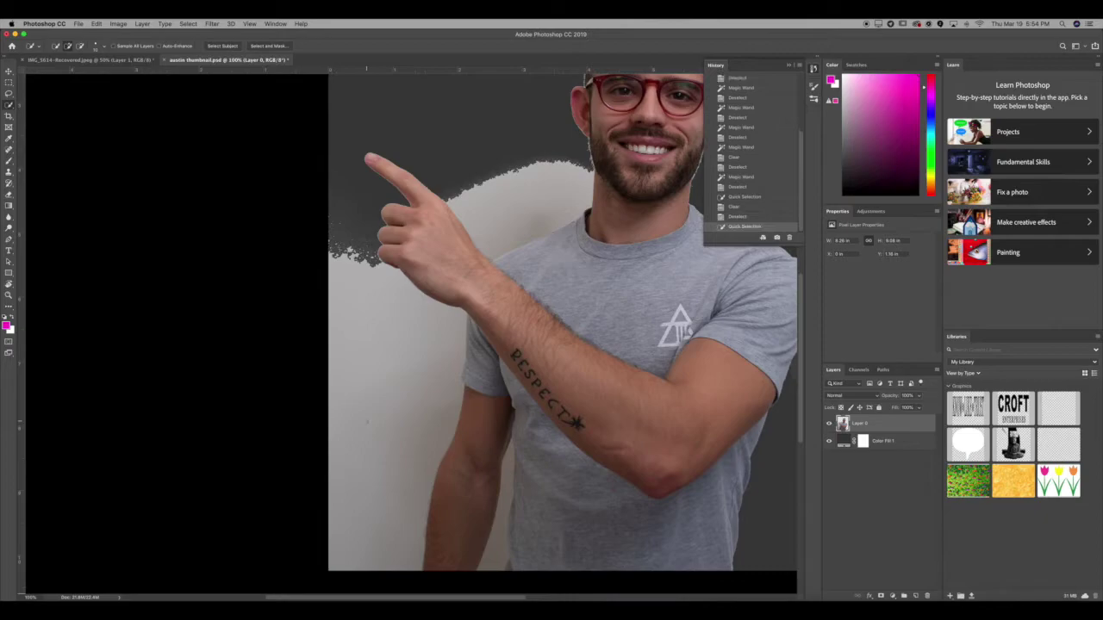
click(373, 408)
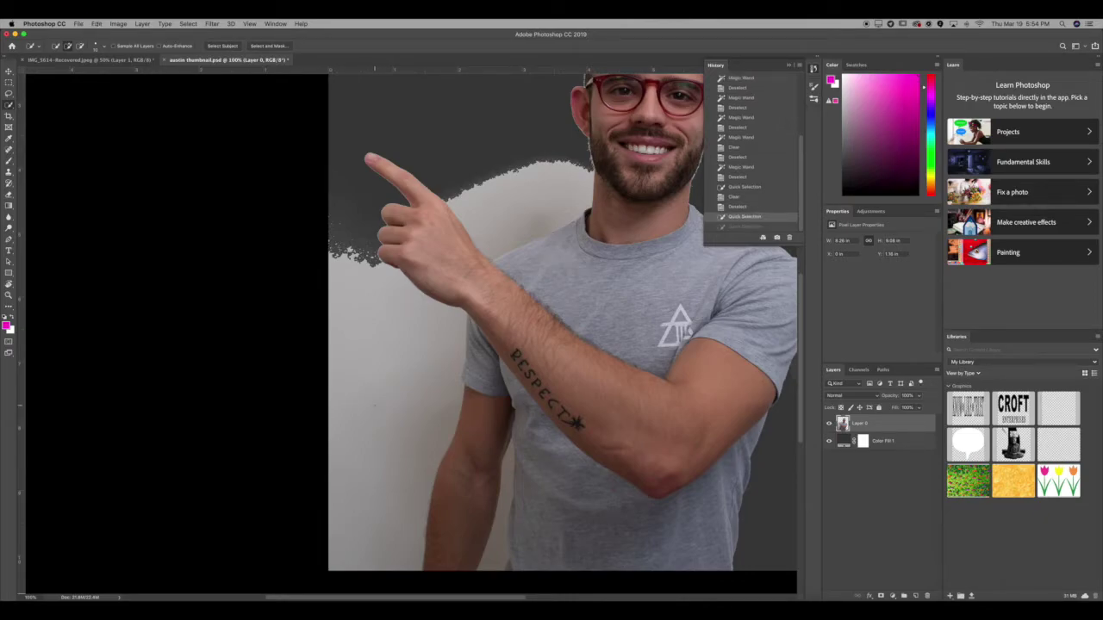
click(373, 429)
key(super+z)
key(super+z)
click(384, 411)
click(384, 411)
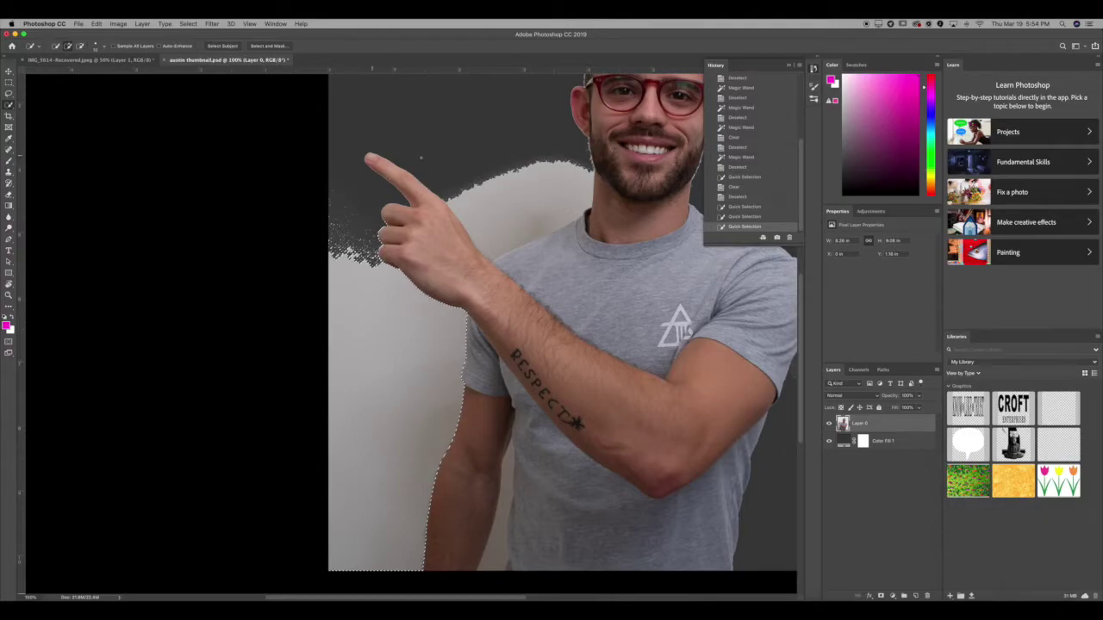
Step: Step back through the edits until the deleted wall is restored, and clear the selection
key(super+z)
key(super+z)
key(super+z)
key(super+z)
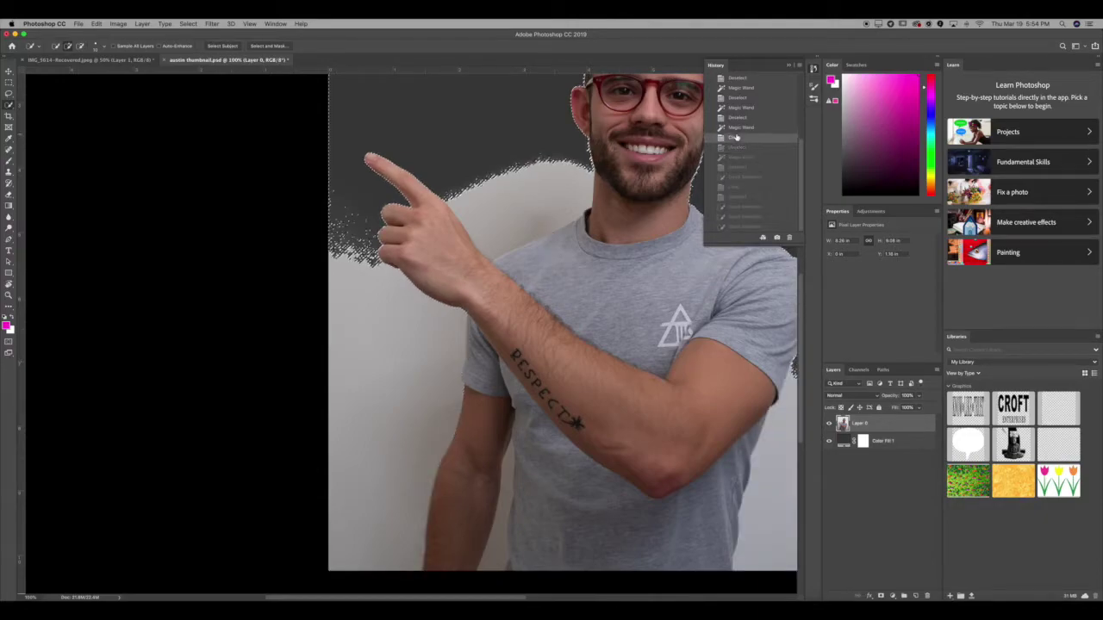
key(super+z)
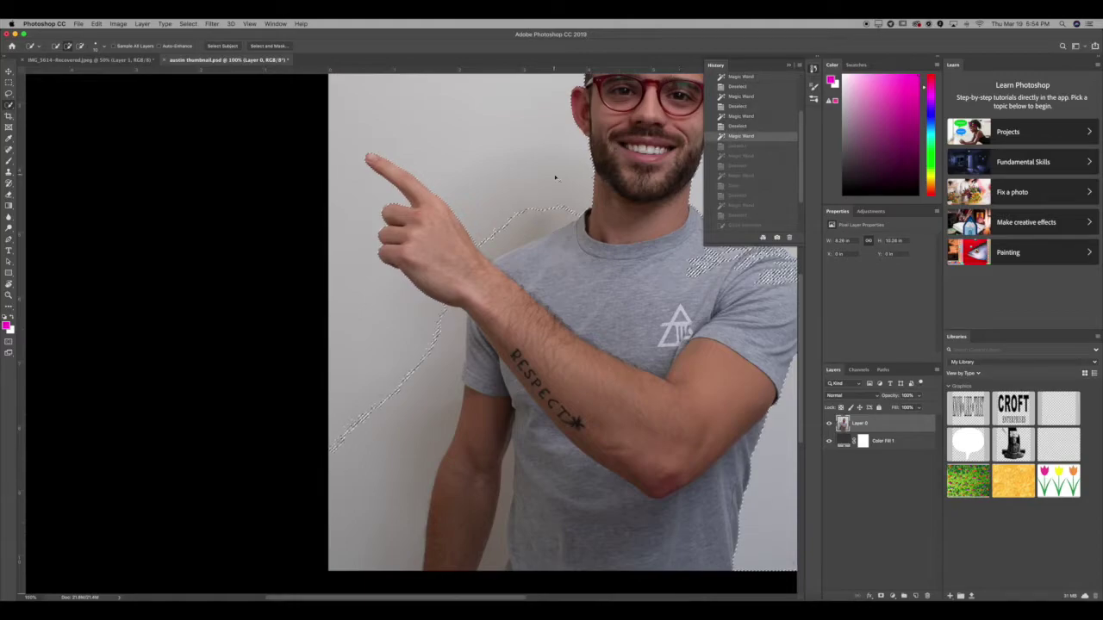
key(super+d)
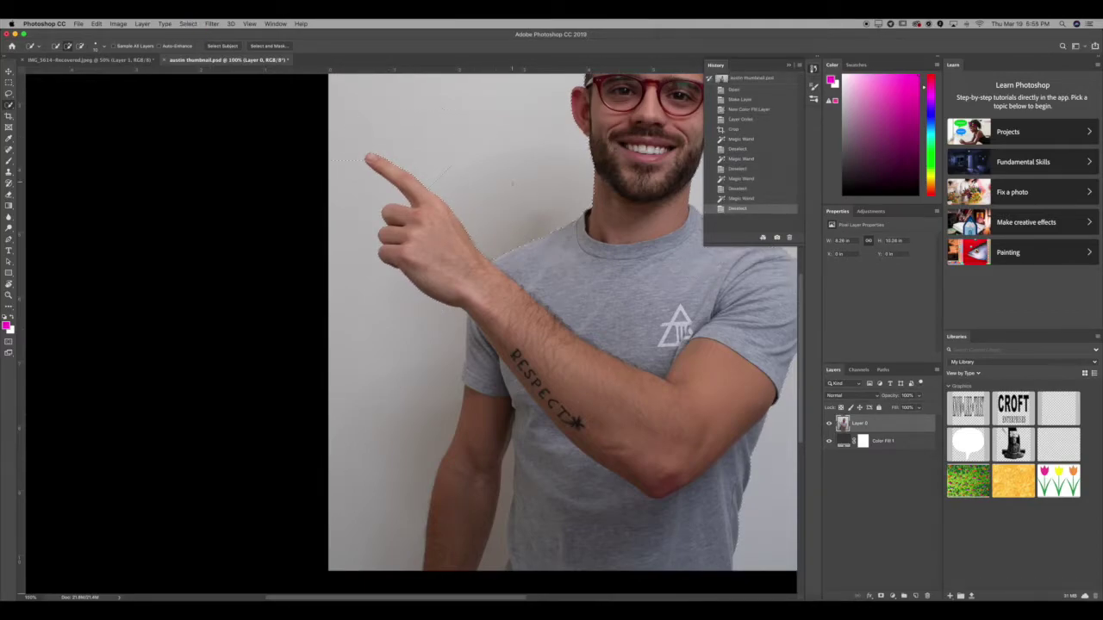
Step: Select the wall around the head and down past the crossed arm's elbow with the Quick Selection tool, delete it and deselect
drag(512, 183, 512, 183)
scroll(408, 315, up, 5)
scroll(409, 315, right, 5)
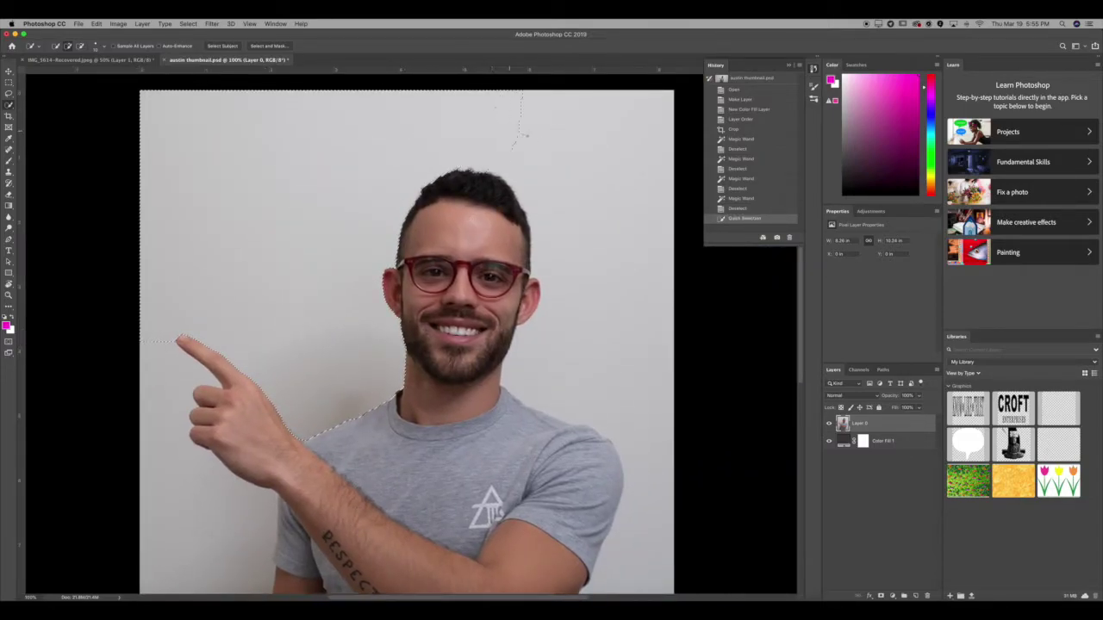
mouse_move(521, 135)
mouse_down()
mouse_move(617, 258)
mouse_move(617, 356)
mouse_up()
scroll(624, 444, down, 10)
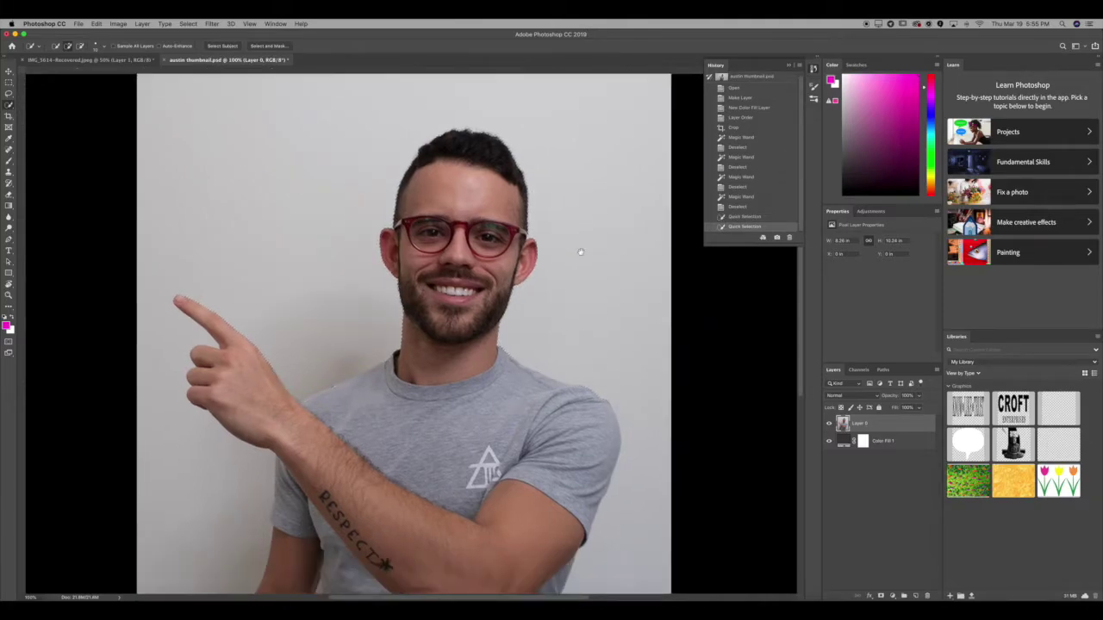
scroll(603, 345, right, 2)
click(583, 392)
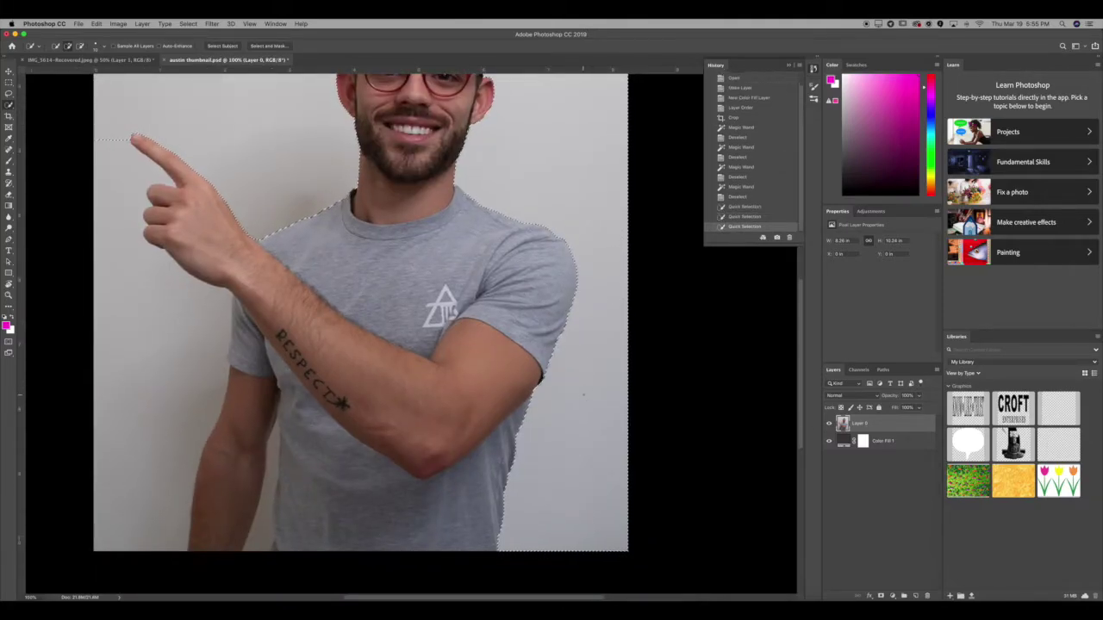
key(Delete)
key(super+d)
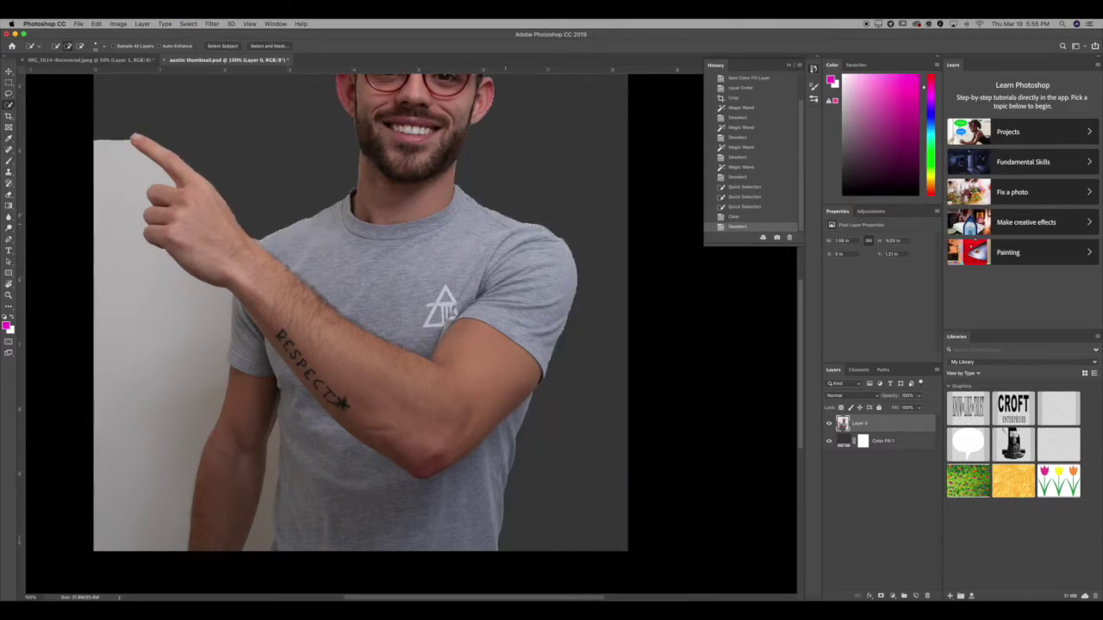
Step: Select and delete the wall under the pointing finger and the remaining wall below the hand with the Quick Selection tool, deselecting after each
drag(134, 176, 135, 177)
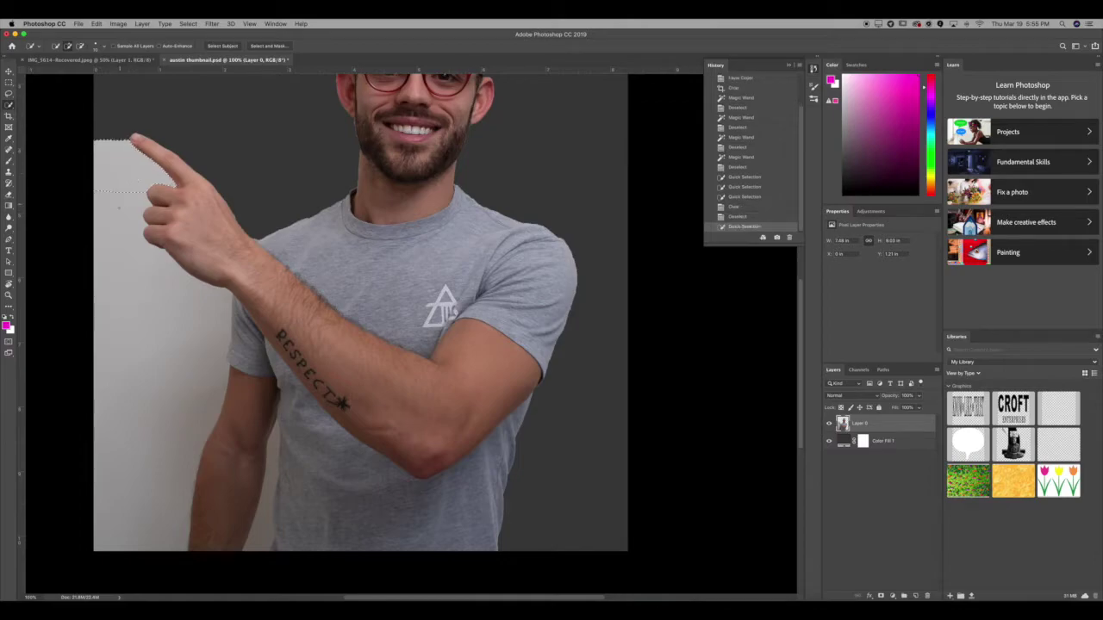
scroll(156, 244, left, 3)
scroll(156, 244, left, 8)
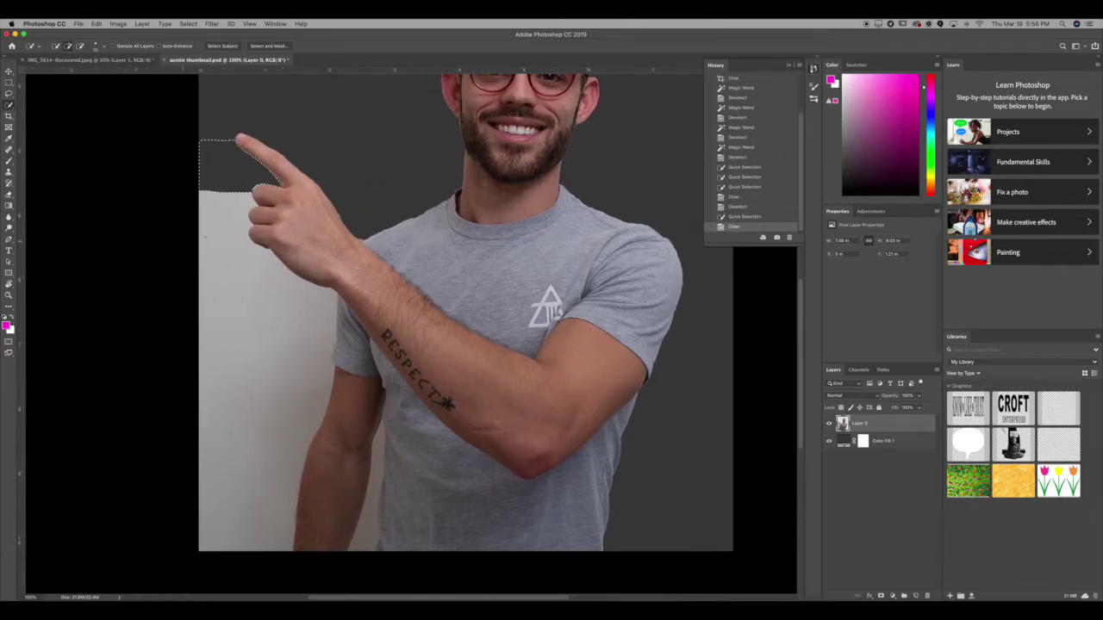
key(super+d)
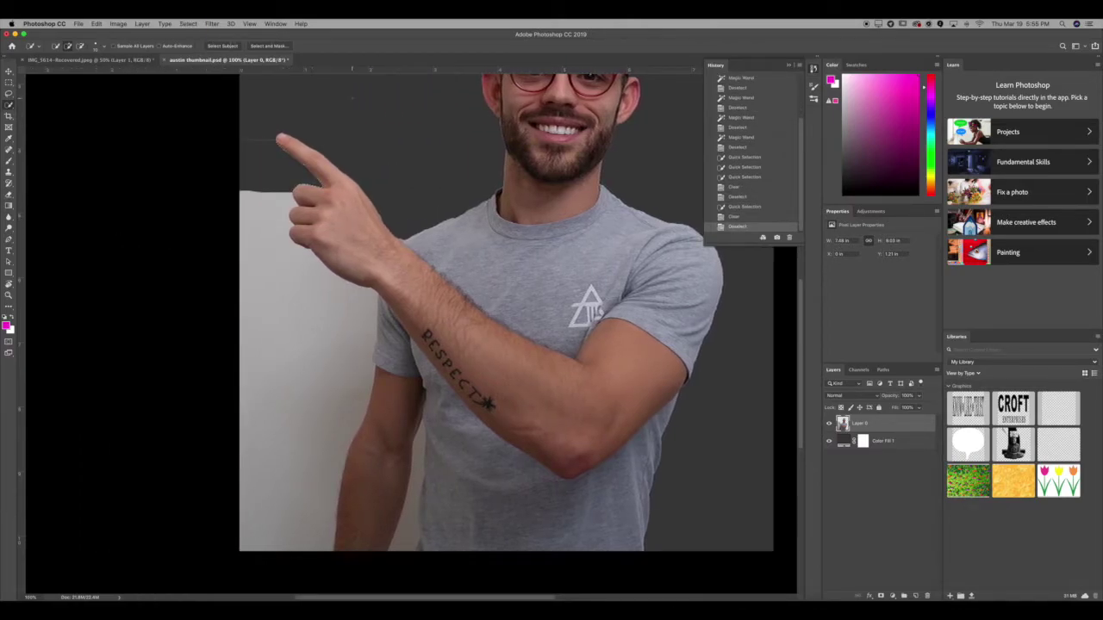
drag(284, 164, 279, 366)
key(Delete)
key(super+d)
Step: Select the wall gap between the hanging arm and the torso, delete it and deselect
mouse_move(415, 461)
mouse_down()
mouse_move(398, 543)
mouse_move(427, 455)
mouse_move(422, 424)
mouse_up()
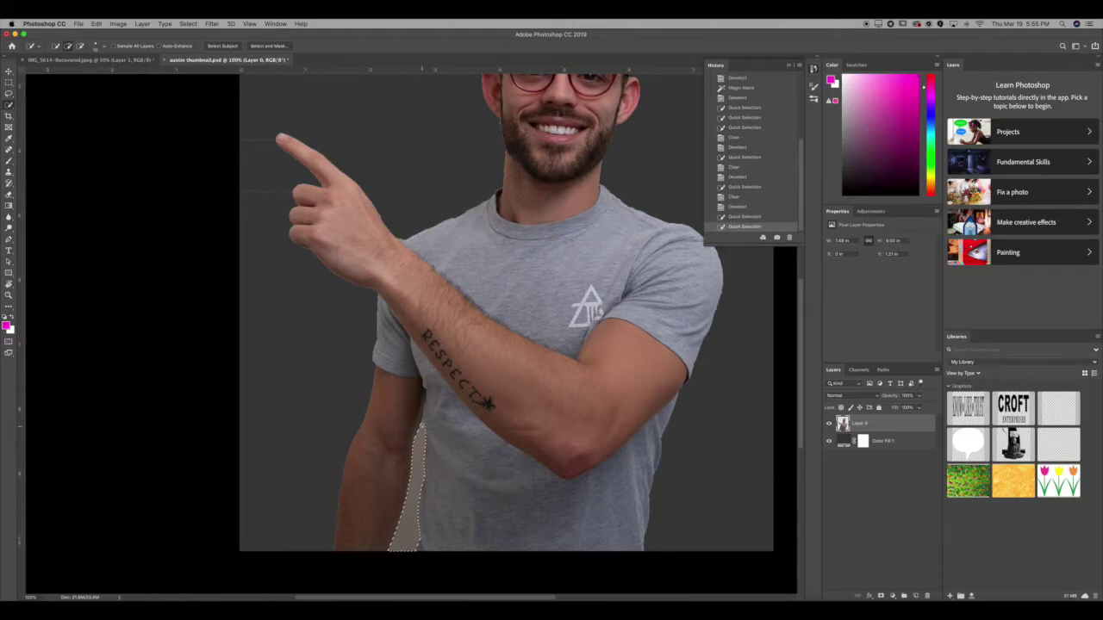
key(Delete)
key(super+d)
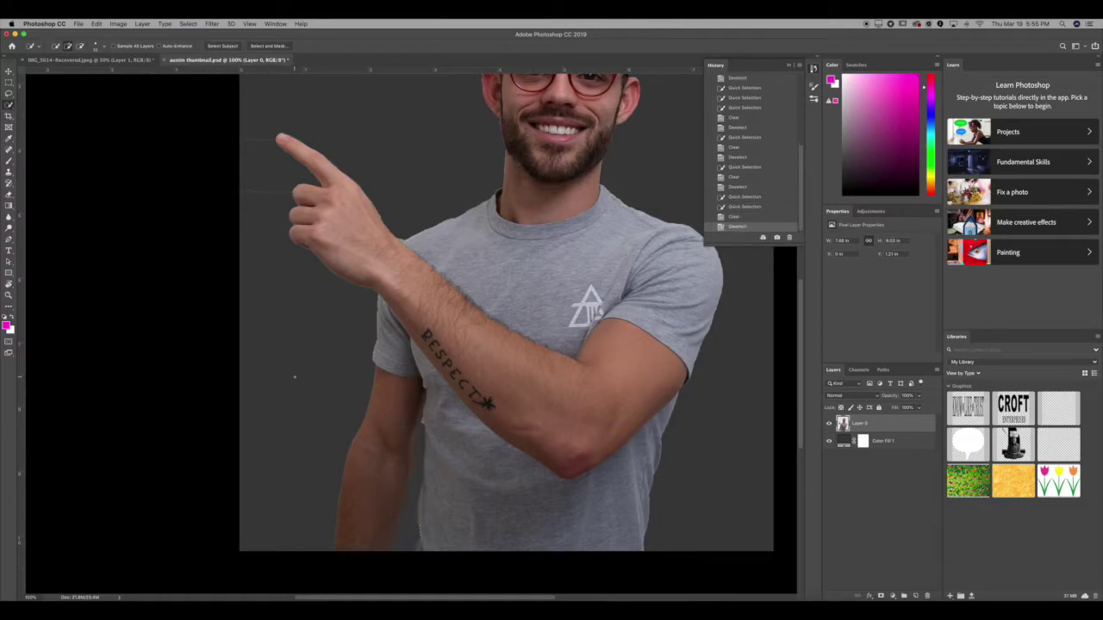
scroll(440, 411, up, 3)
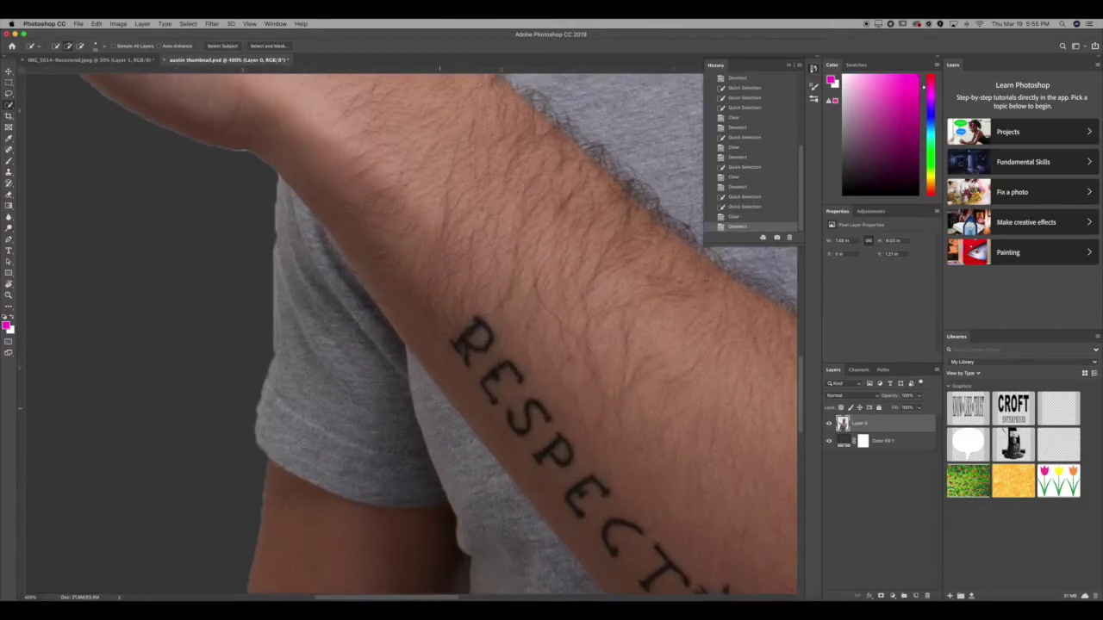
drag(343, 481, 298, 231)
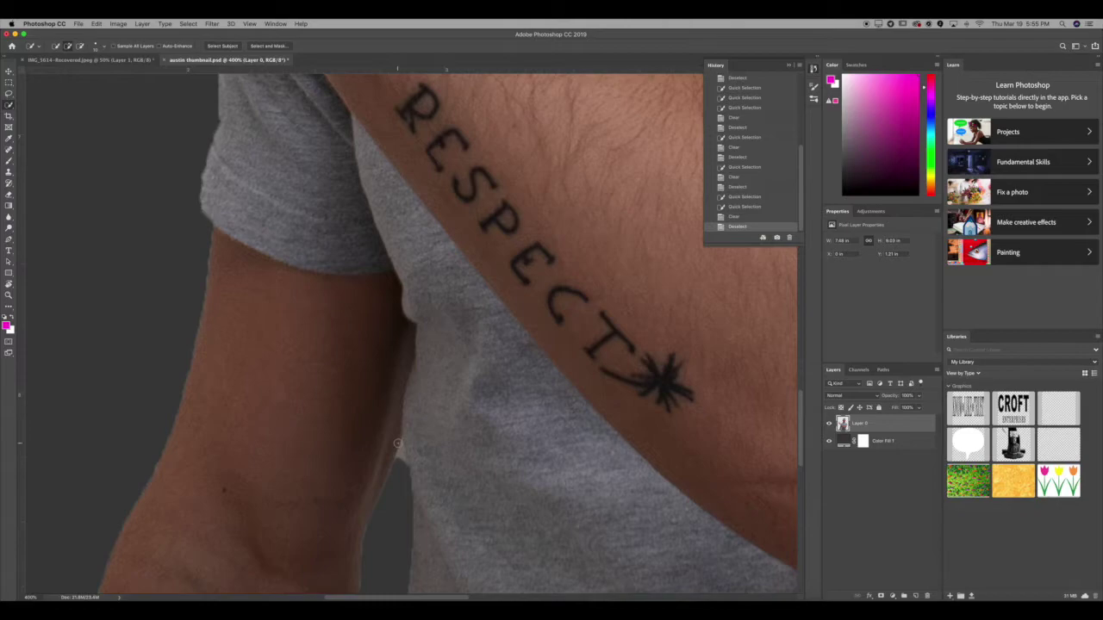
drag(298, 336, 310, 290)
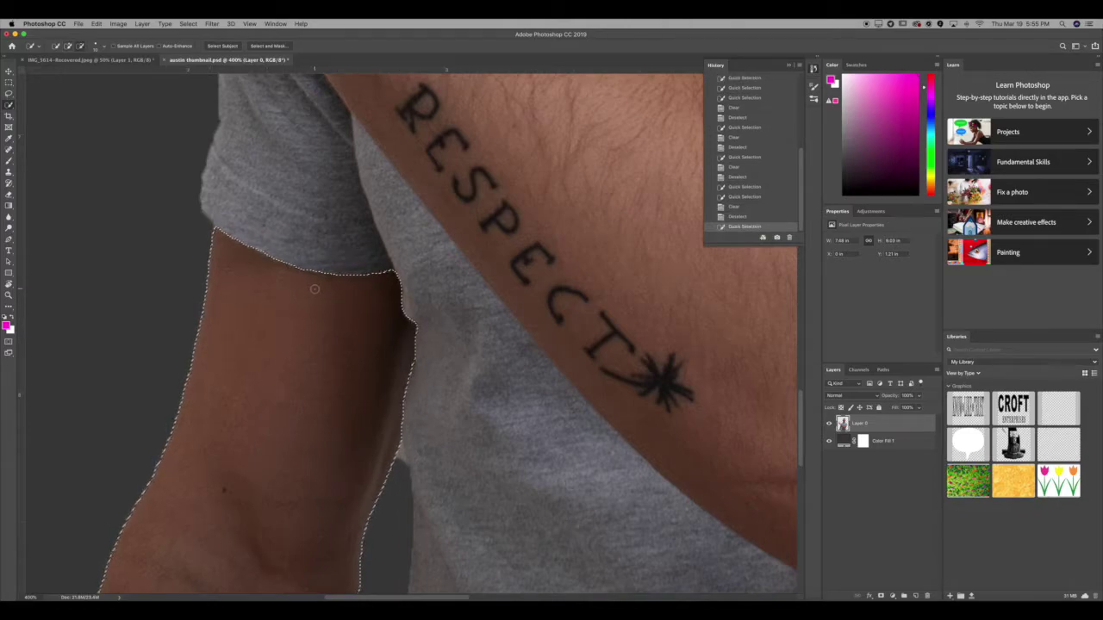
mouse_move(310, 287)
mouse_down()
mouse_move(244, 347)
mouse_move(325, 357)
mouse_move(336, 336)
mouse_move(311, 287)
mouse_move(236, 242)
mouse_move(299, 290)
mouse_move(313, 362)
mouse_move(221, 355)
mouse_move(391, 278)
mouse_move(411, 378)
mouse_move(411, 356)
mouse_move(403, 433)
mouse_up()
key(super+d)
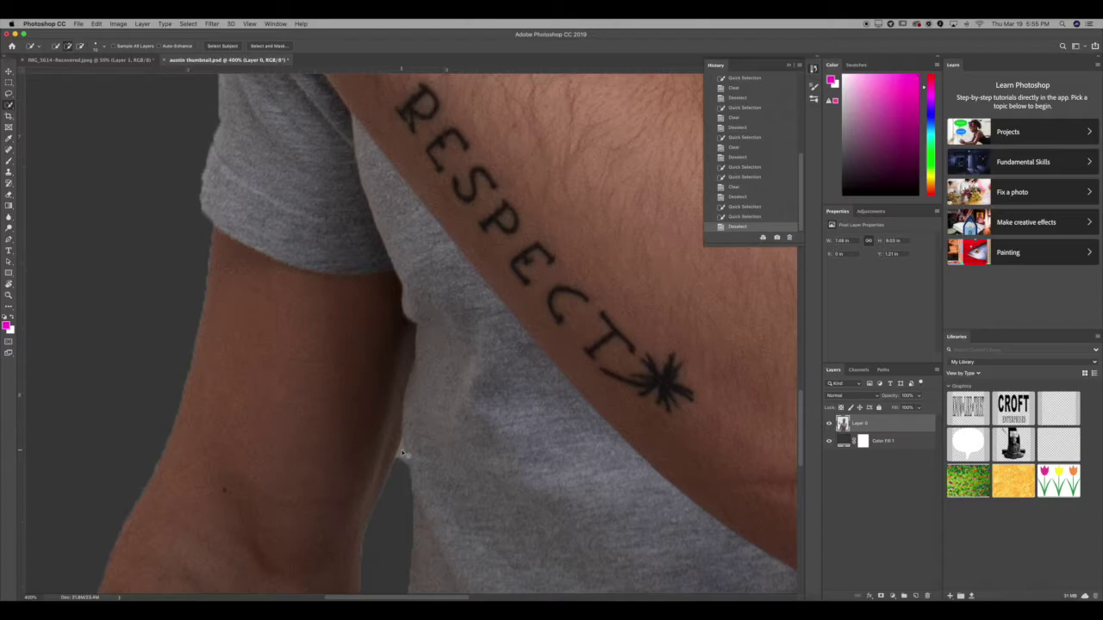
Step: Erase the leftover wall lines around the pointing fingertip and beside the fist with the Eraser
key(super+0)
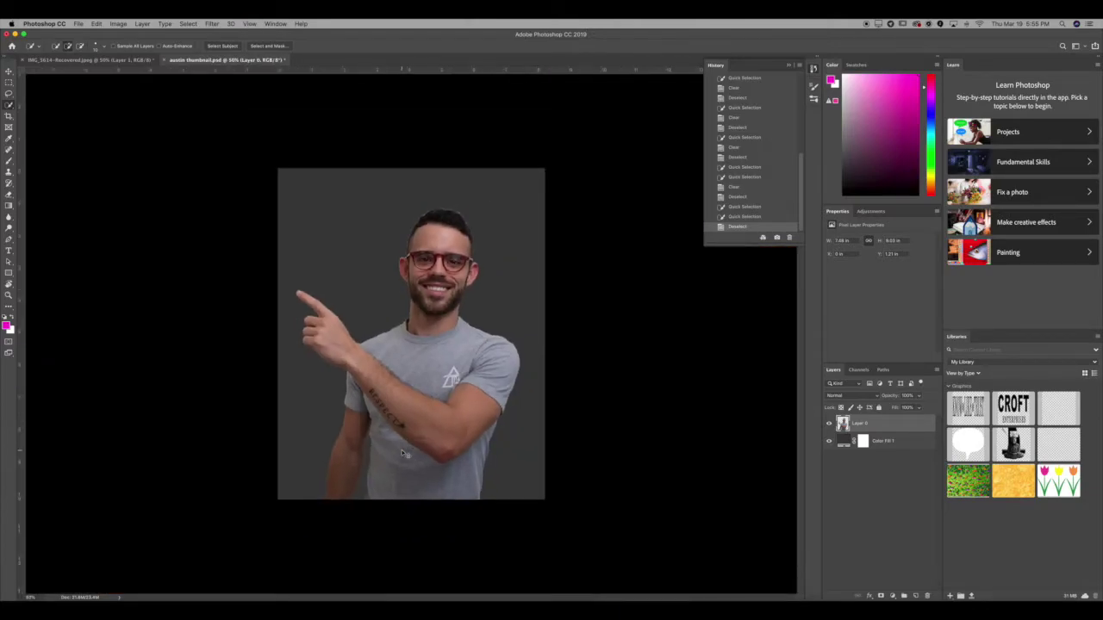
key(super+plus)
key(super+plus)
key(super+plus)
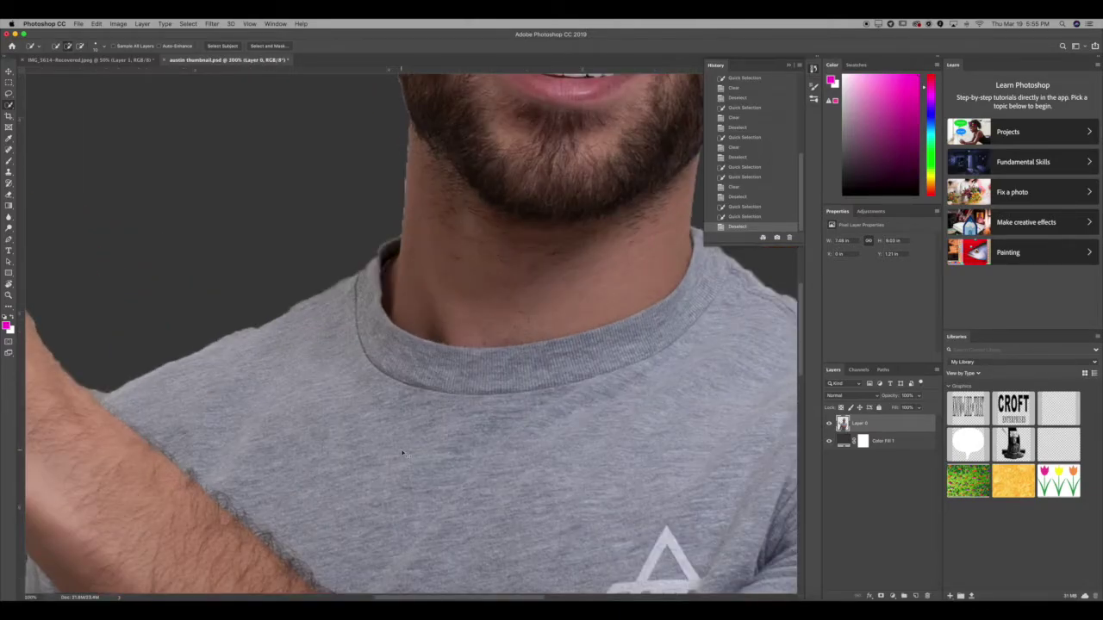
key(e)
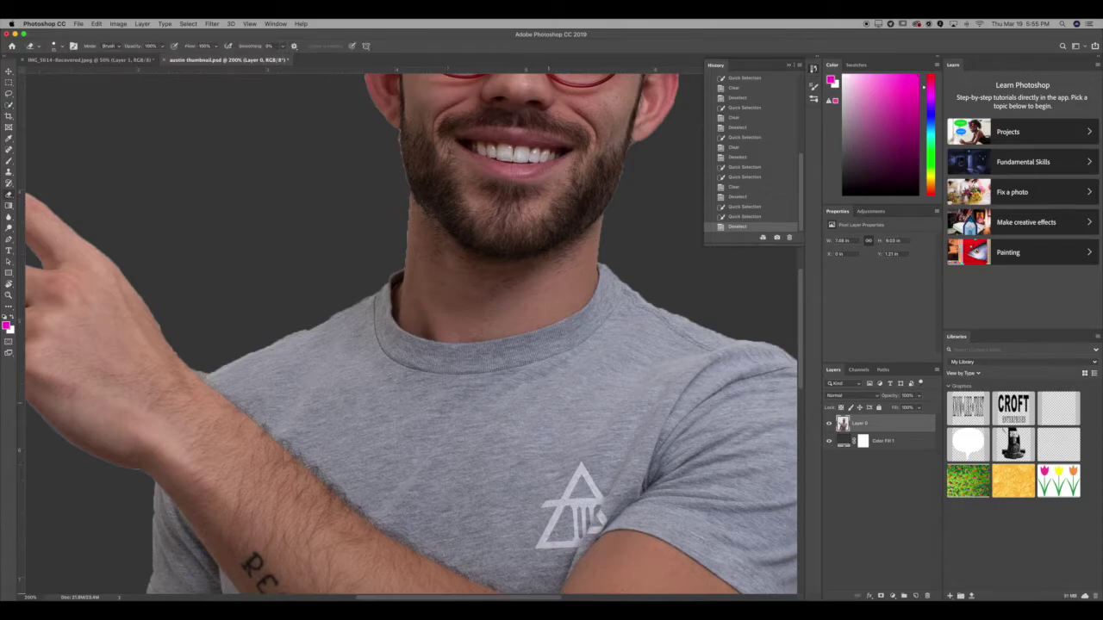
drag(140, 322, 552, 343)
mouse_move(328, 199)
mouse_down()
mouse_move(254, 205)
mouse_move(332, 203)
mouse_up()
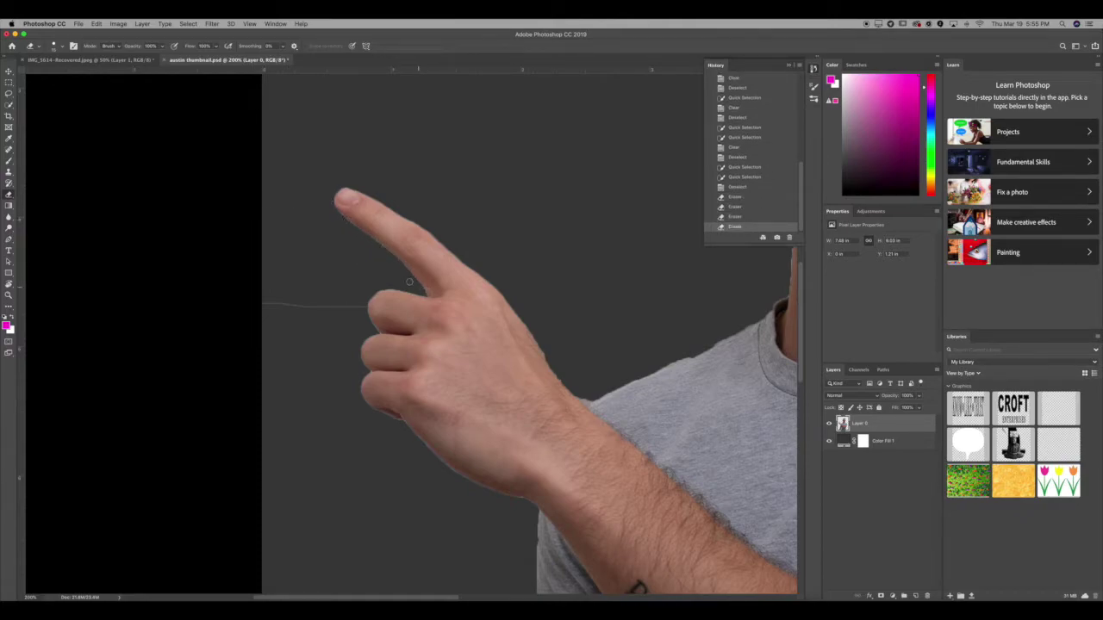
drag(363, 308, 258, 297)
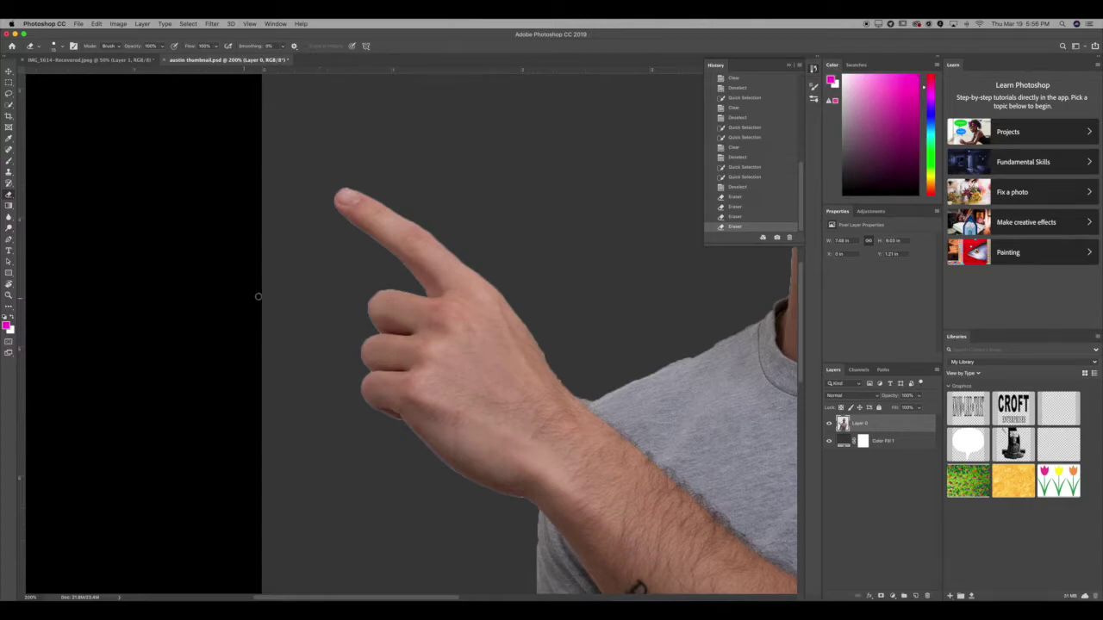
click(328, 201)
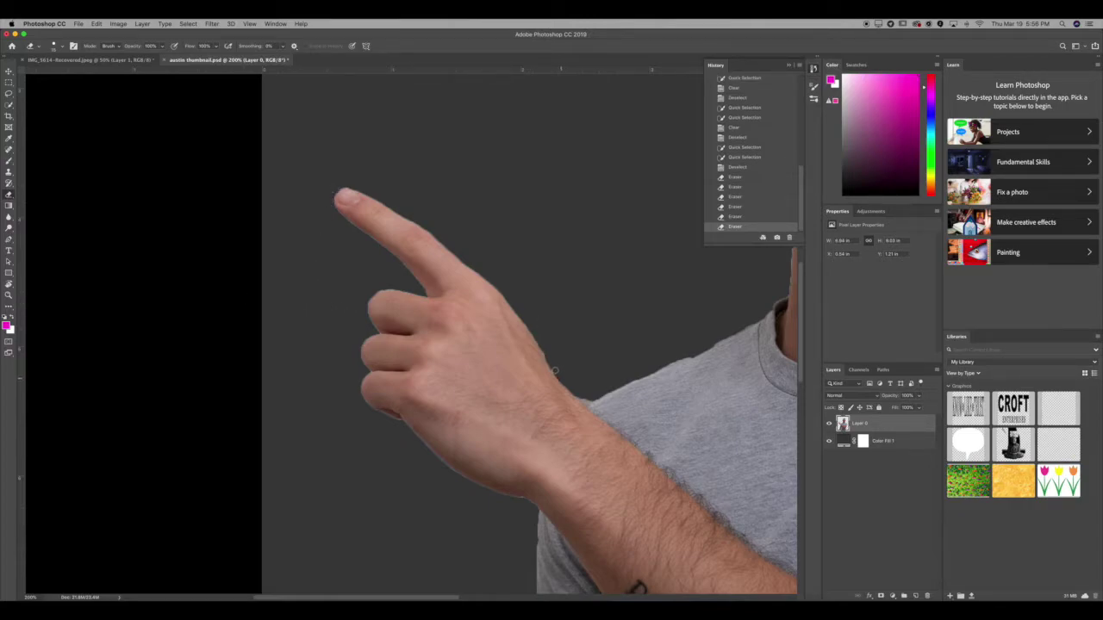
Step: Erase the leftover wall fringe along the wrist, the shoulder and the shirt collar
click(541, 340)
scroll(545, 335, right, 5)
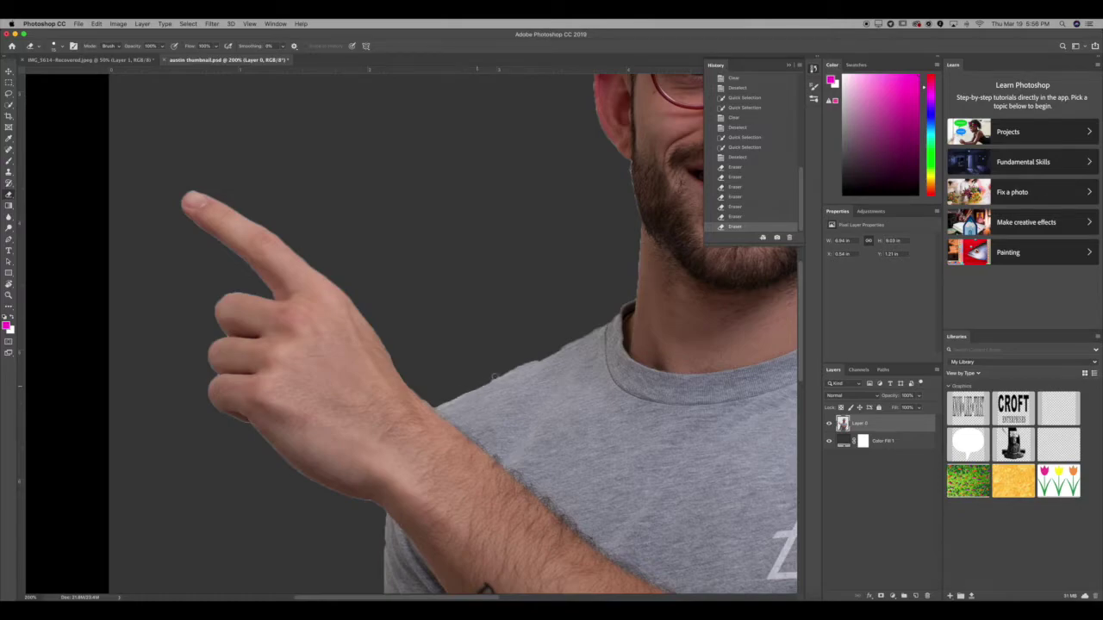
drag(530, 360, 586, 335)
drag(487, 320, 350, 388)
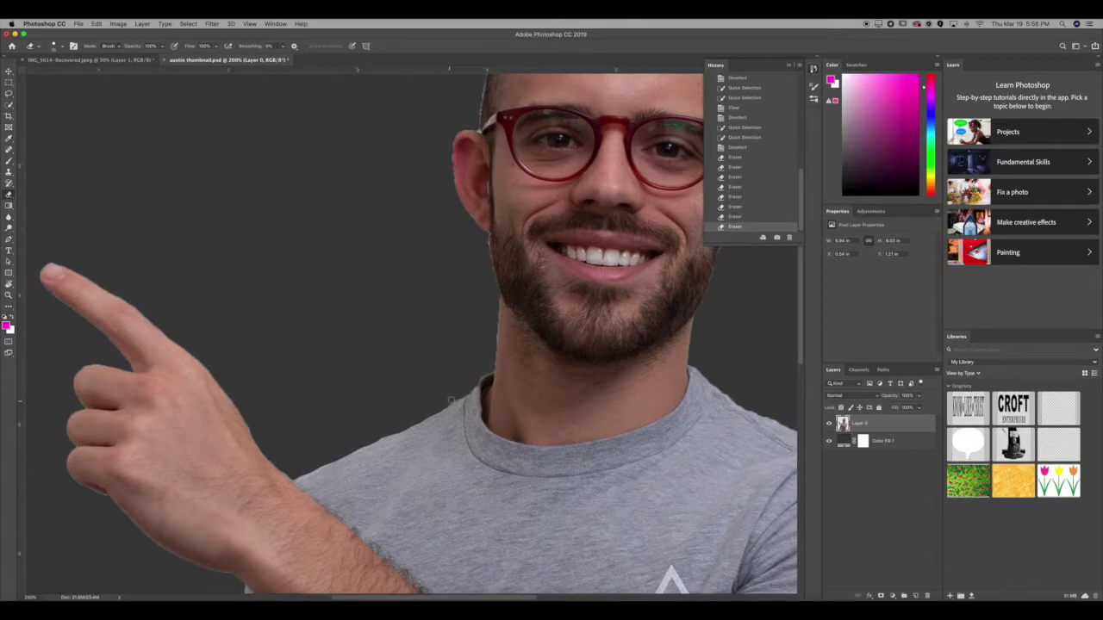
drag(461, 394, 507, 324)
Step: Examine the cut-out edge around the head, the whole figure against the dark fill, and the neck and collar close up
drag(480, 215, 307, 456)
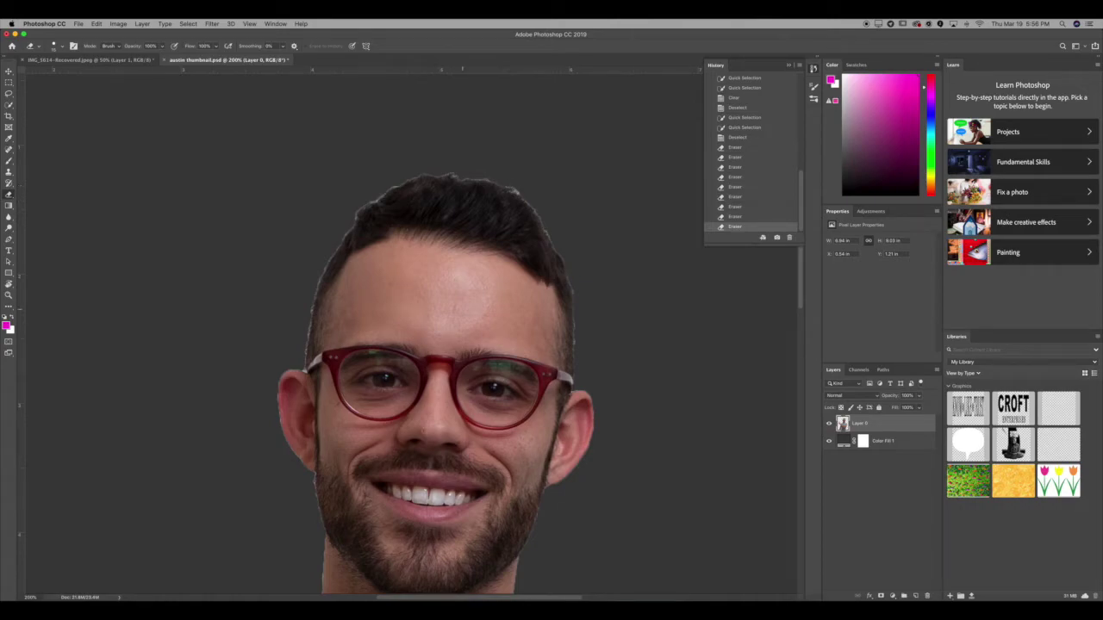
key(super+minus)
key(super+minus)
key(super+minus)
key(super+minus)
key(super+minus)
key(super+minus)
key(super+minus)
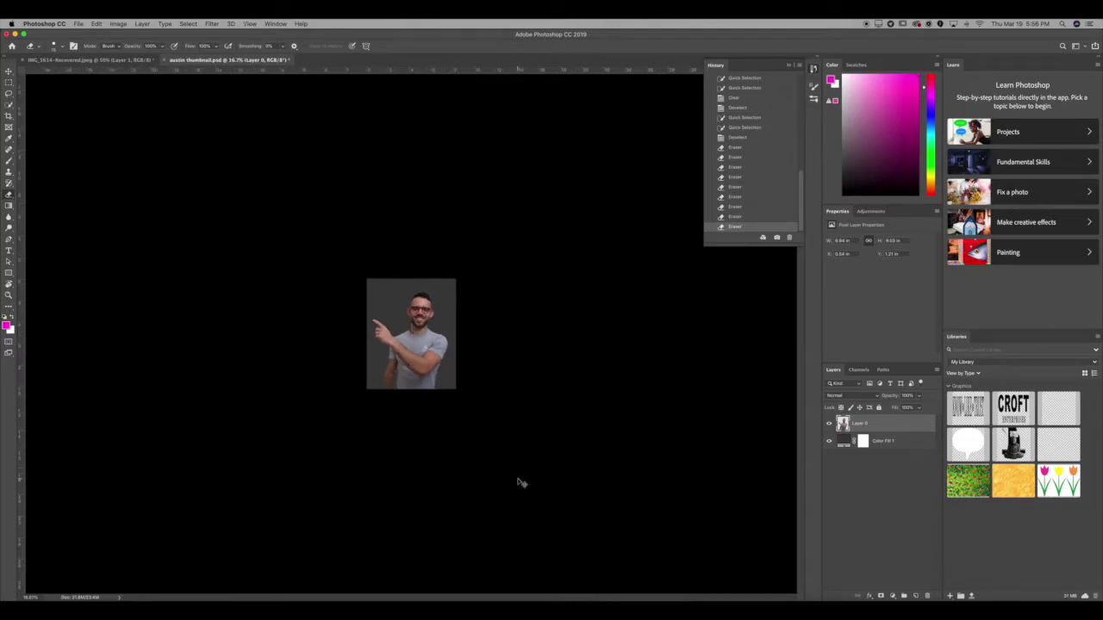
key(super+plus)
key(super+plus)
key(super+plus)
key(super+plus)
key(super+plus)
key(super+plus)
key(super+plus)
key(super+plus)
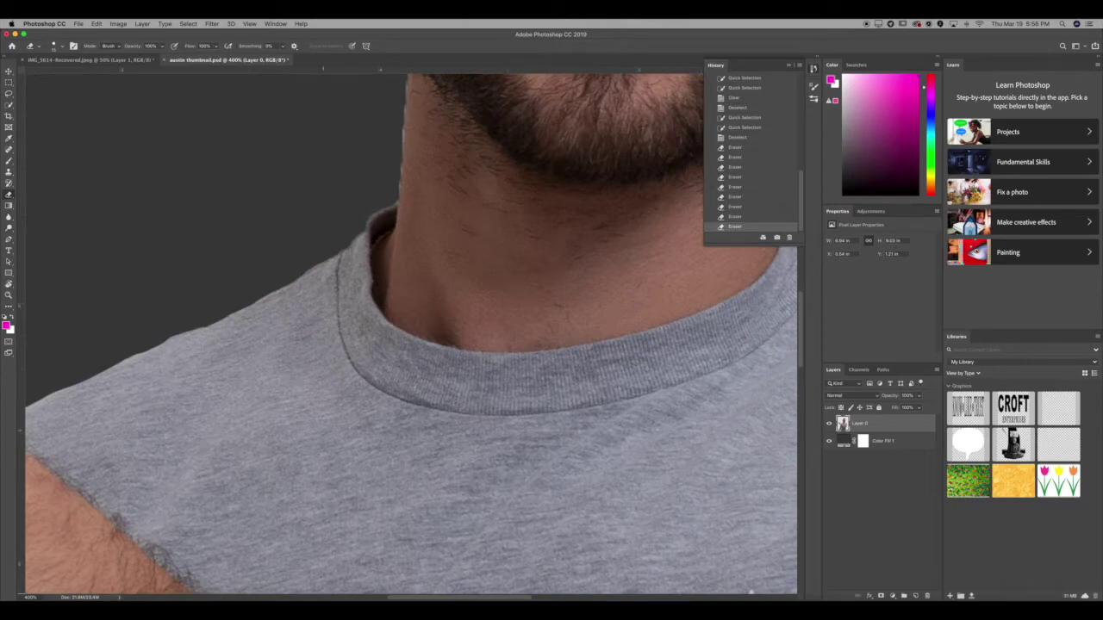
Step: Try to erase the leftover fringe along the jaw and neck edge below the ear with the Eraser
scroll(466, 293, up, 5)
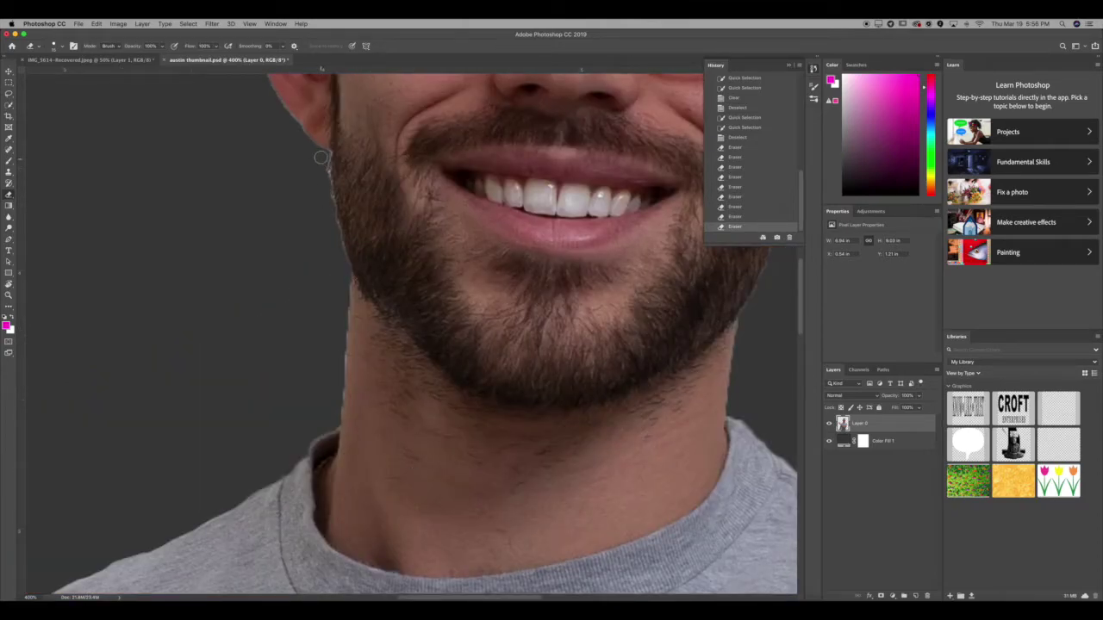
mouse_move(325, 165)
mouse_down()
mouse_move(345, 260)
mouse_move(346, 406)
mouse_move(339, 431)
mouse_move(295, 462)
mouse_up()
key(super+z)
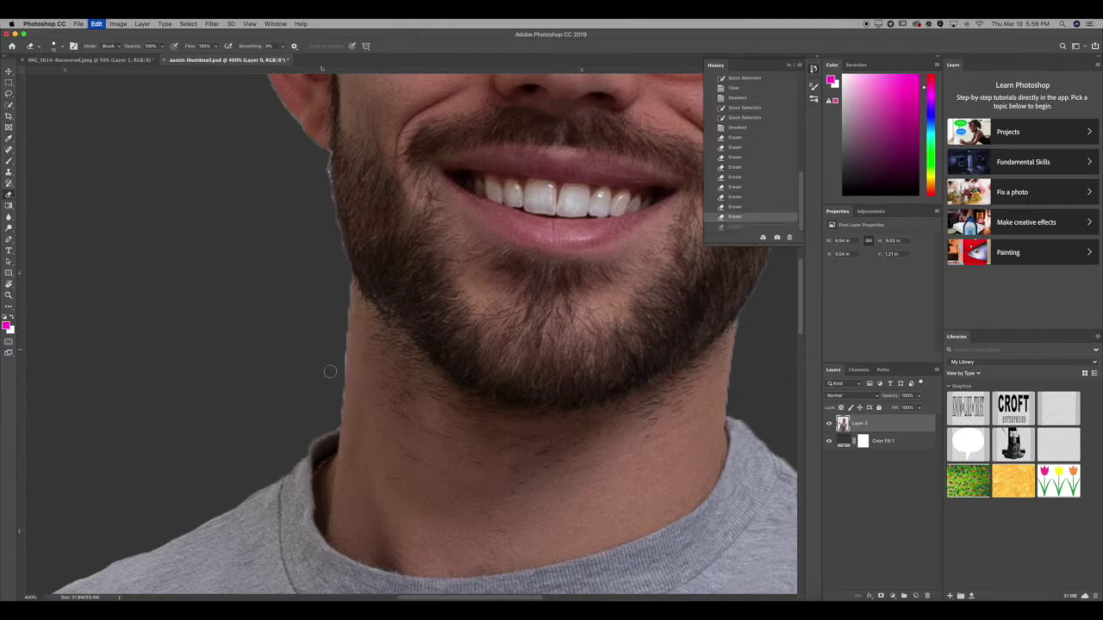
scroll(332, 415, up, 5)
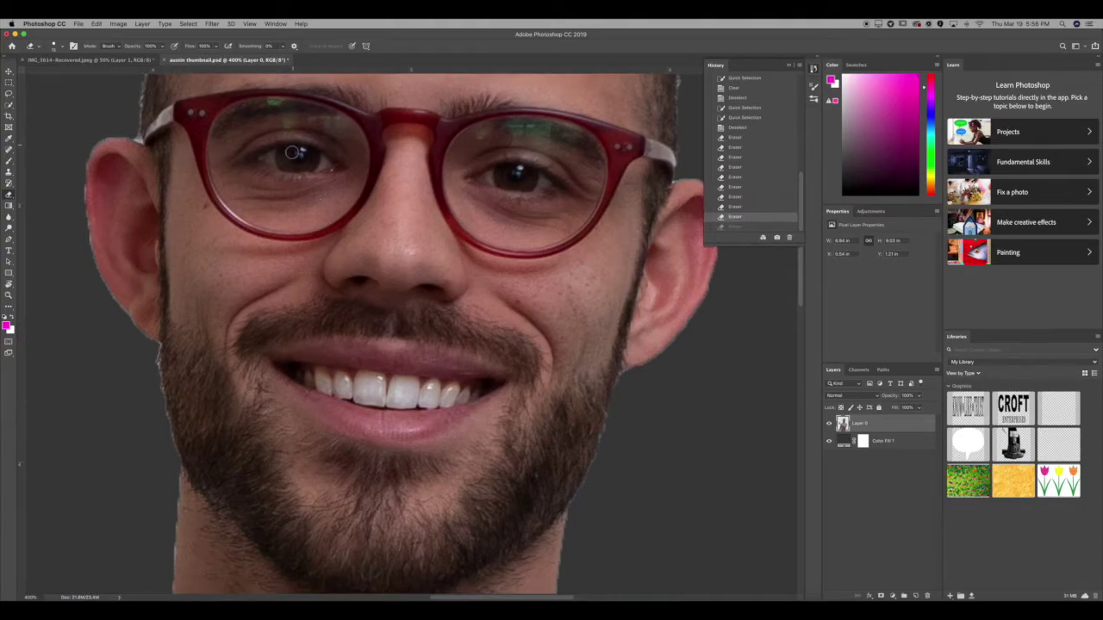
click(296, 154)
key(super+z)
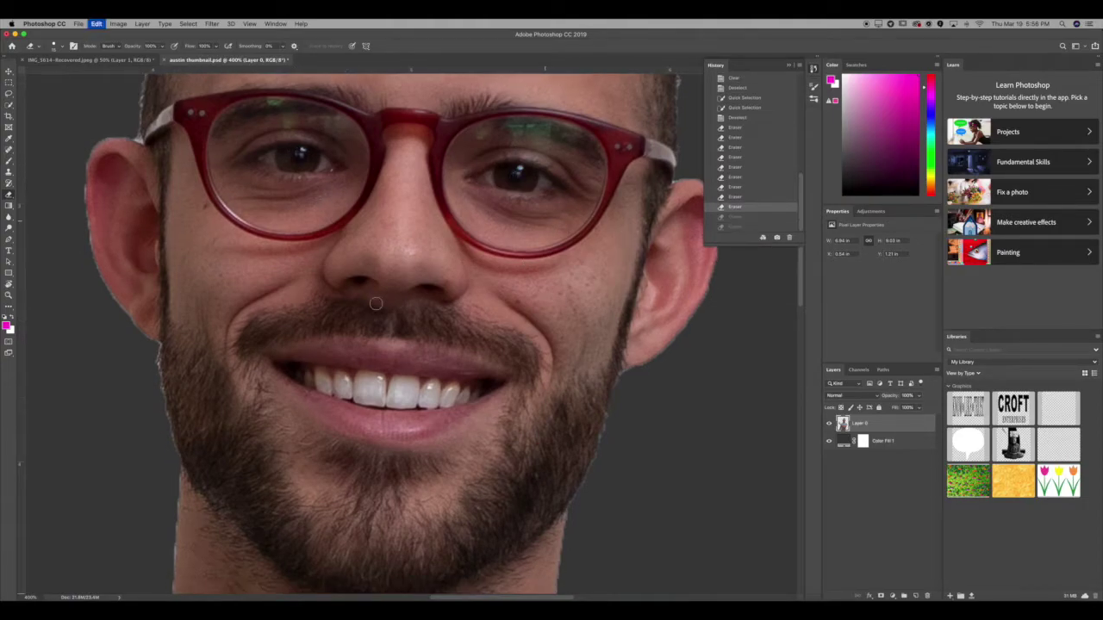
Step: Erase the leftover wall fringe from the collar outward along the shoulder opposite the pointing hand with the Eraser
scroll(487, 425, up, 5)
scroll(486, 424, right, 8)
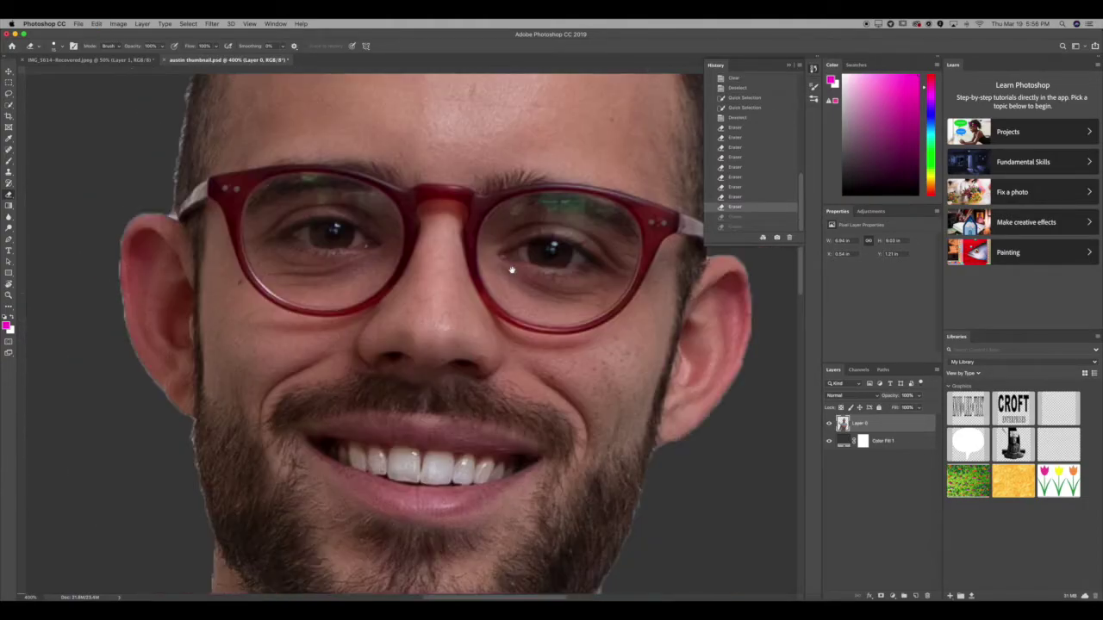
scroll(273, 315, right, 6)
scroll(272, 315, up, 3)
scroll(264, 370, down, 5)
scroll(263, 370, left, 4)
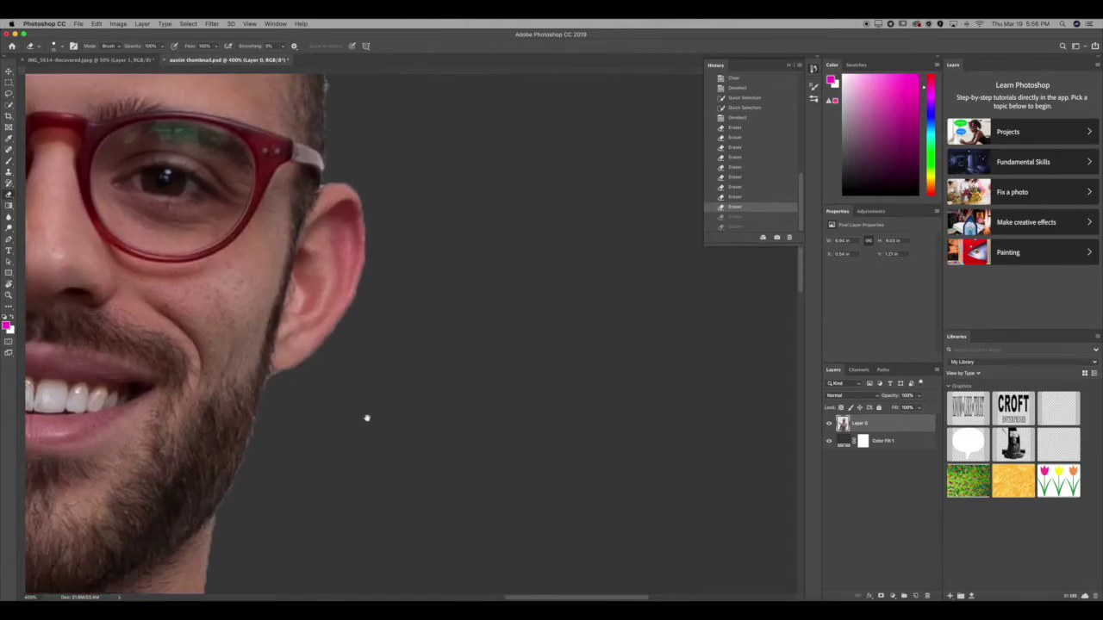
scroll(289, 227, down, 8)
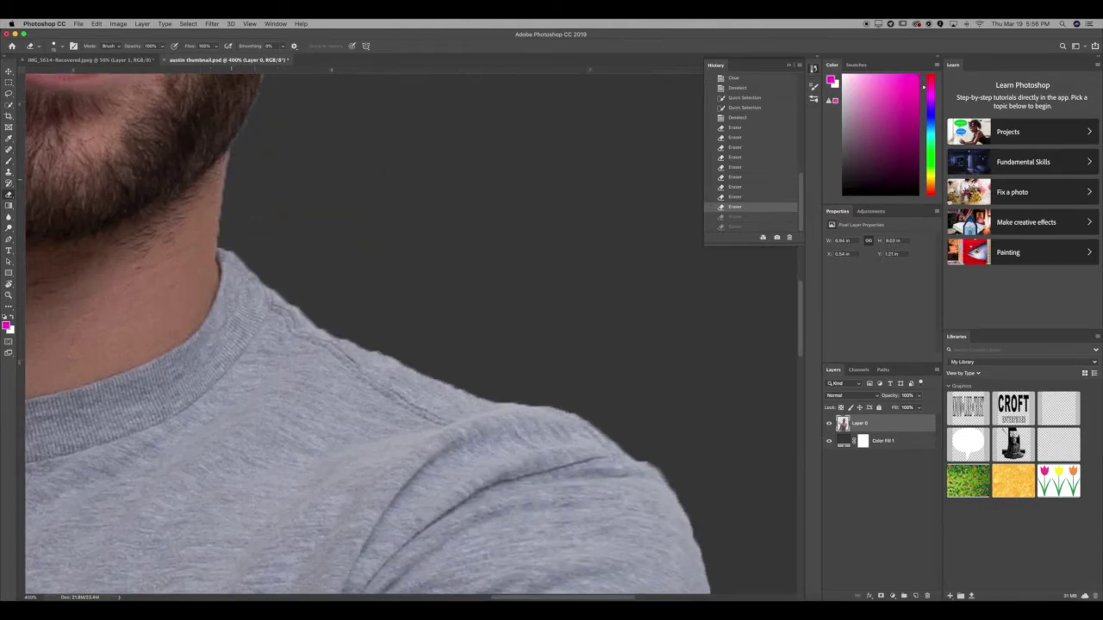
mouse_move(224, 243)
mouse_down()
mouse_move(330, 331)
mouse_move(428, 368)
mouse_move(303, 293)
mouse_move(345, 317)
mouse_move(405, 327)
mouse_up()
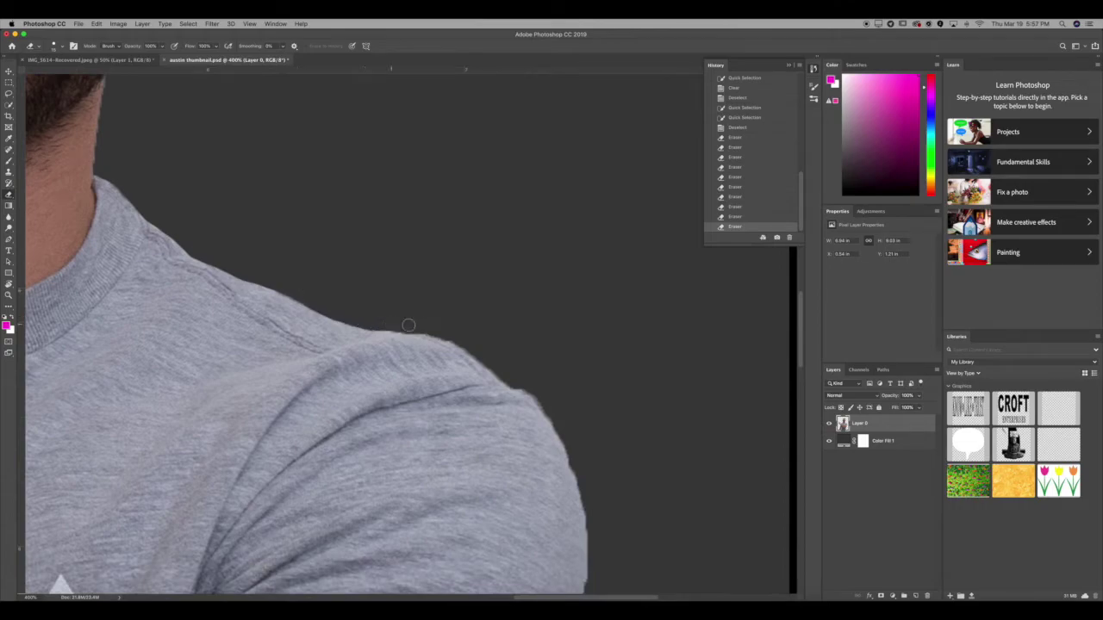
Step: Erase the leftover light wall bits at the top of the gap between the hanging arm and the shirt
scroll(436, 394, down, 10)
scroll(436, 394, right, 5)
scroll(436, 393, down, 15)
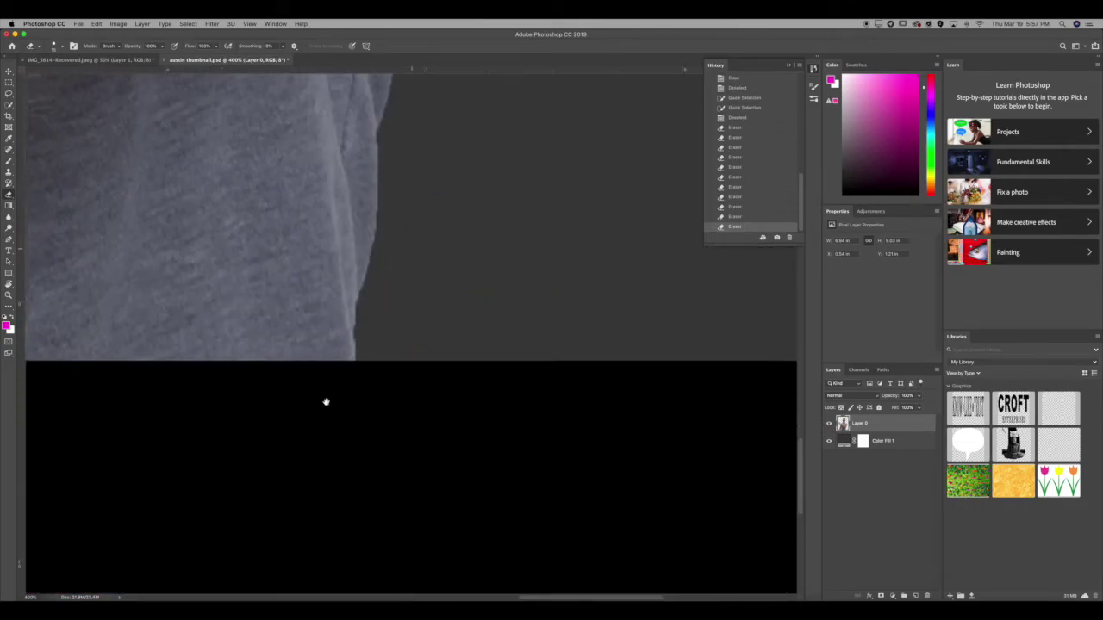
drag(409, 321, 589, 497)
drag(331, 190, 683, 381)
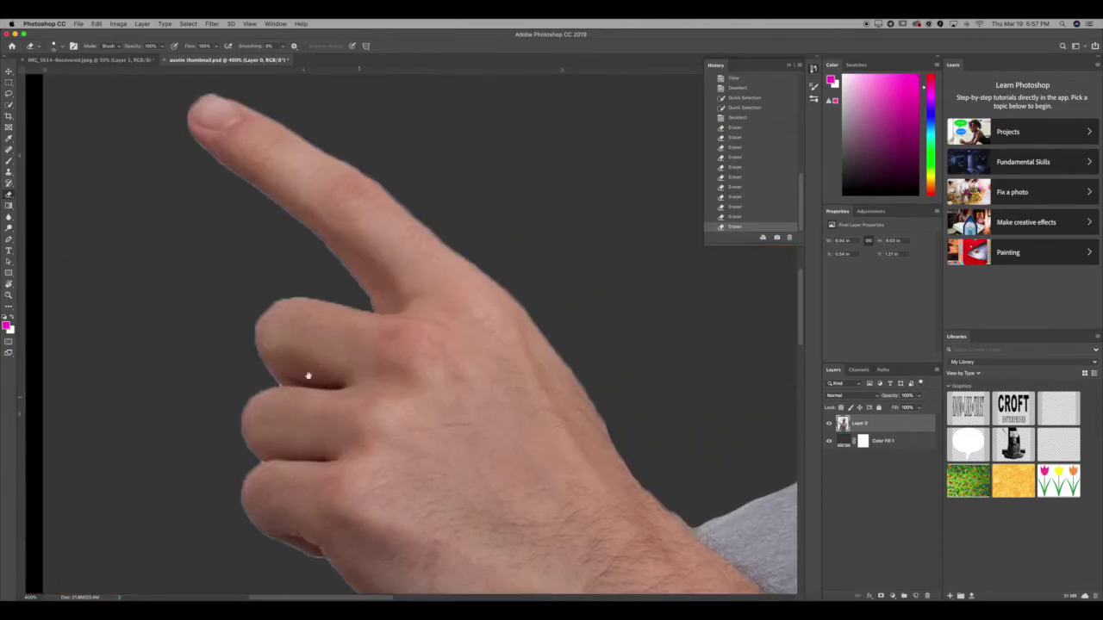
drag(301, 525, 287, 173)
drag(287, 403, 298, 164)
drag(336, 552, 293, 190)
drag(388, 405, 280, 147)
drag(483, 345, 329, 502)
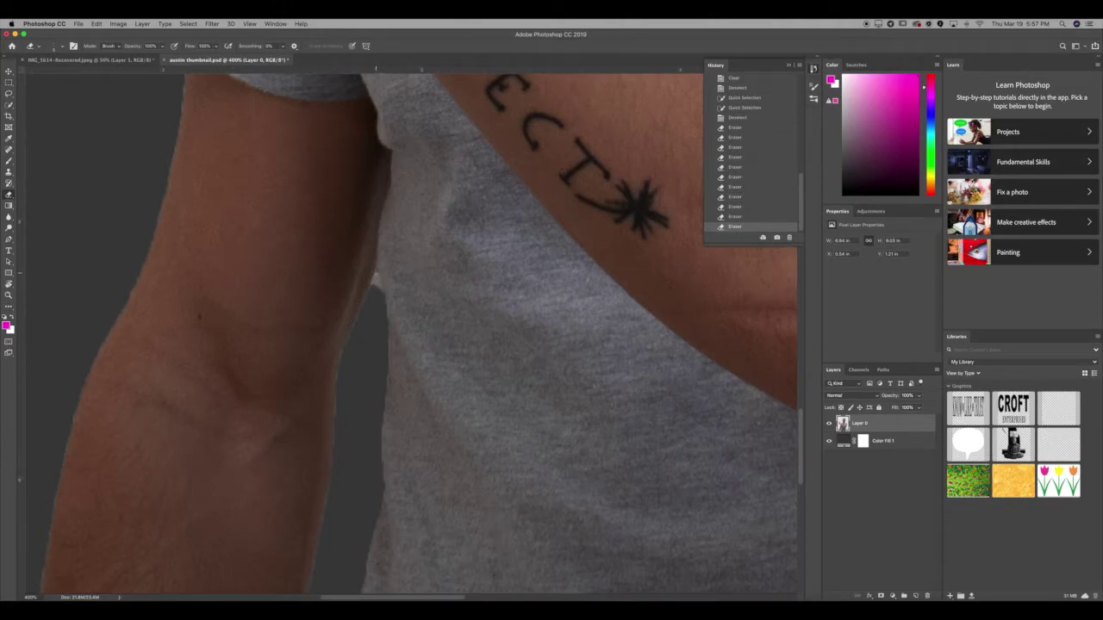
drag(369, 290, 379, 292)
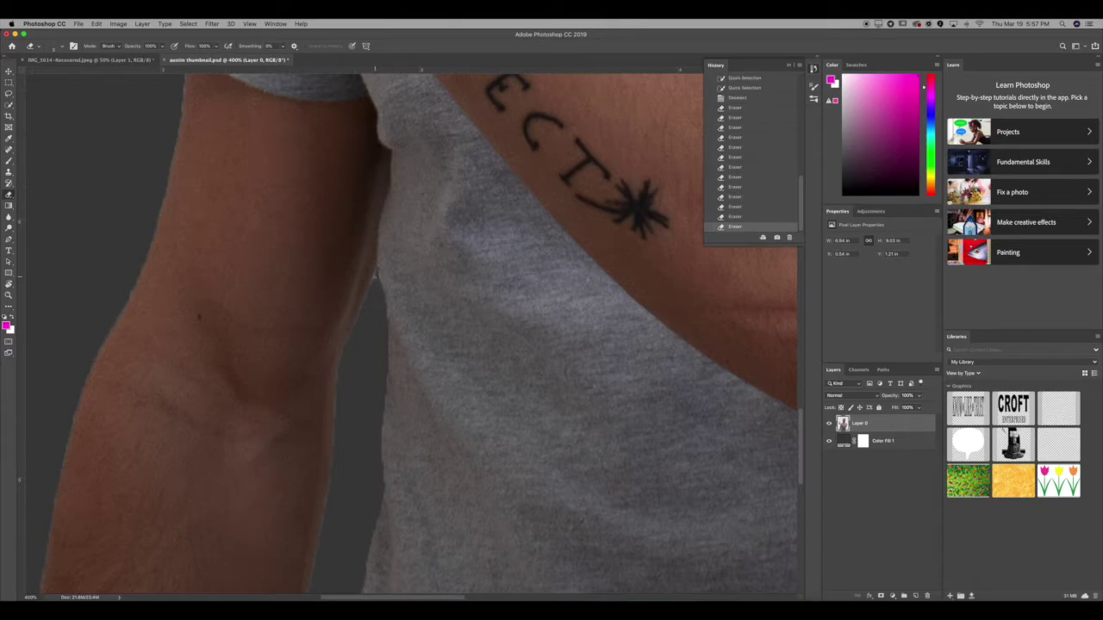
click(375, 277)
click(378, 283)
click(379, 290)
Step: Examine the cut-out close up and as a whole, and compare it with the Color Fill 1 layer hidden and shown
key(super+minus)
key(super+minus)
key(super+minus)
key(super+minus)
key(super+minus)
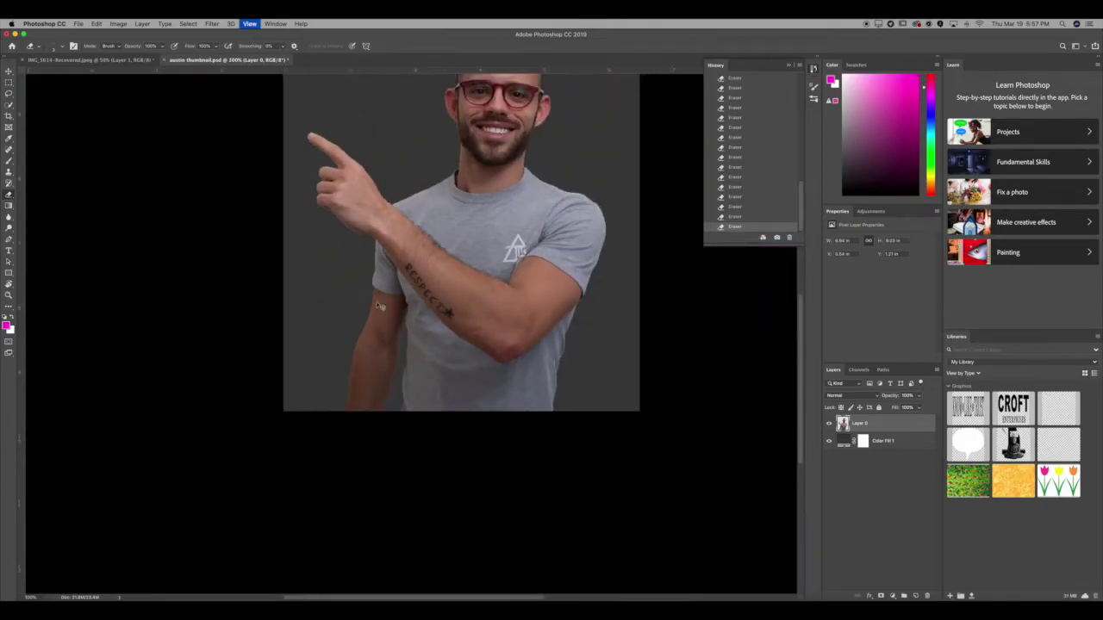
key(super+plus)
key(super+plus)
key(super+plus)
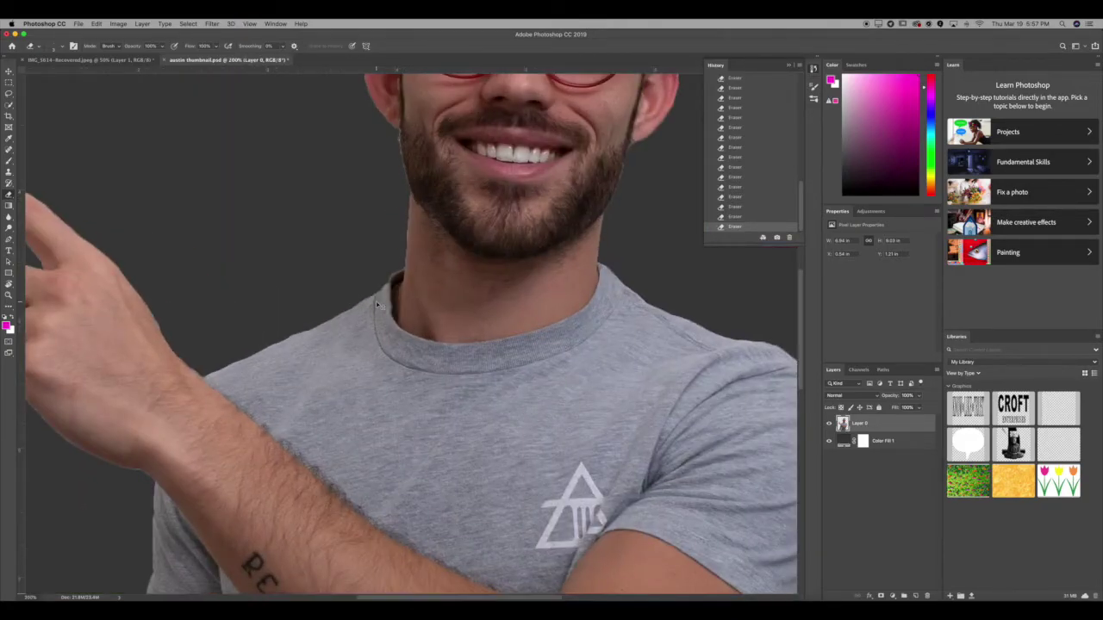
key(super+minus)
key(super+minus)
key(super+minus)
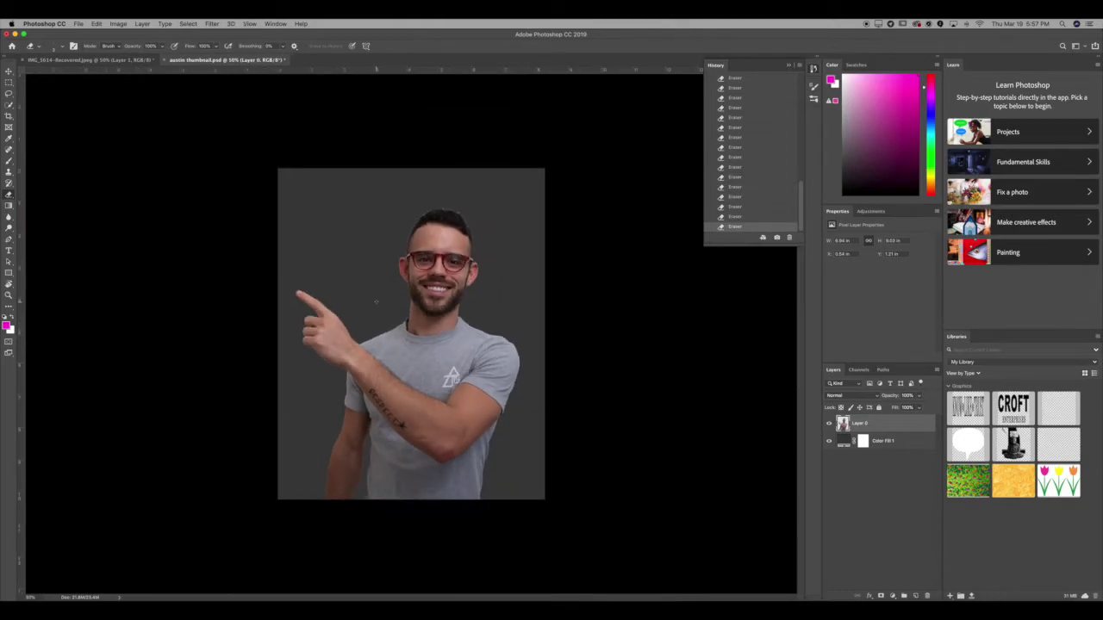
key(super+plus)
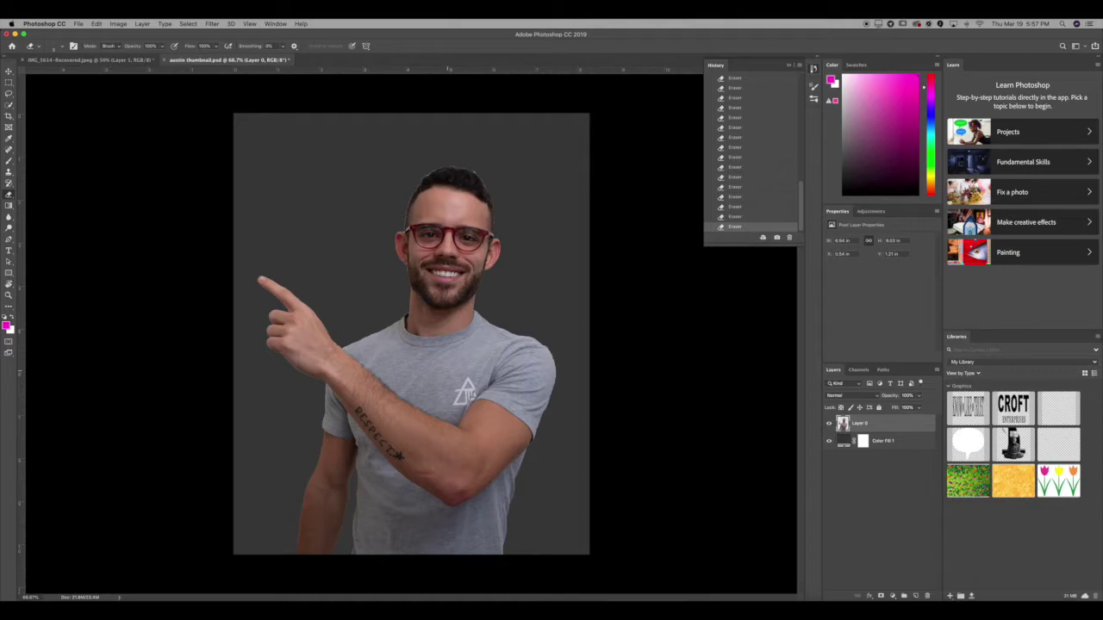
click(828, 442)
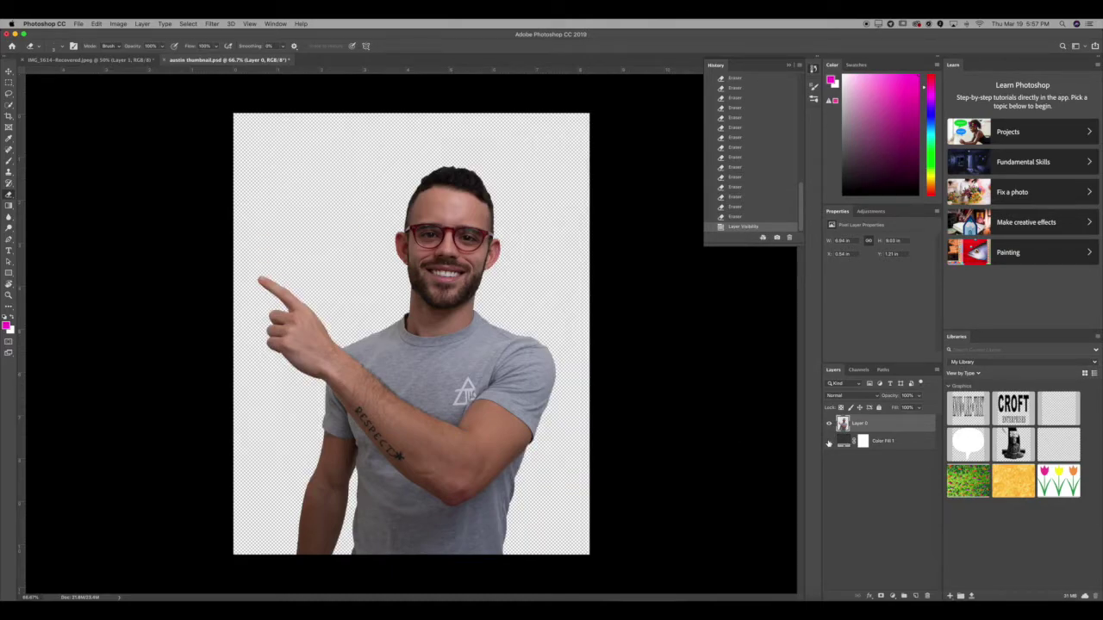
click(829, 442)
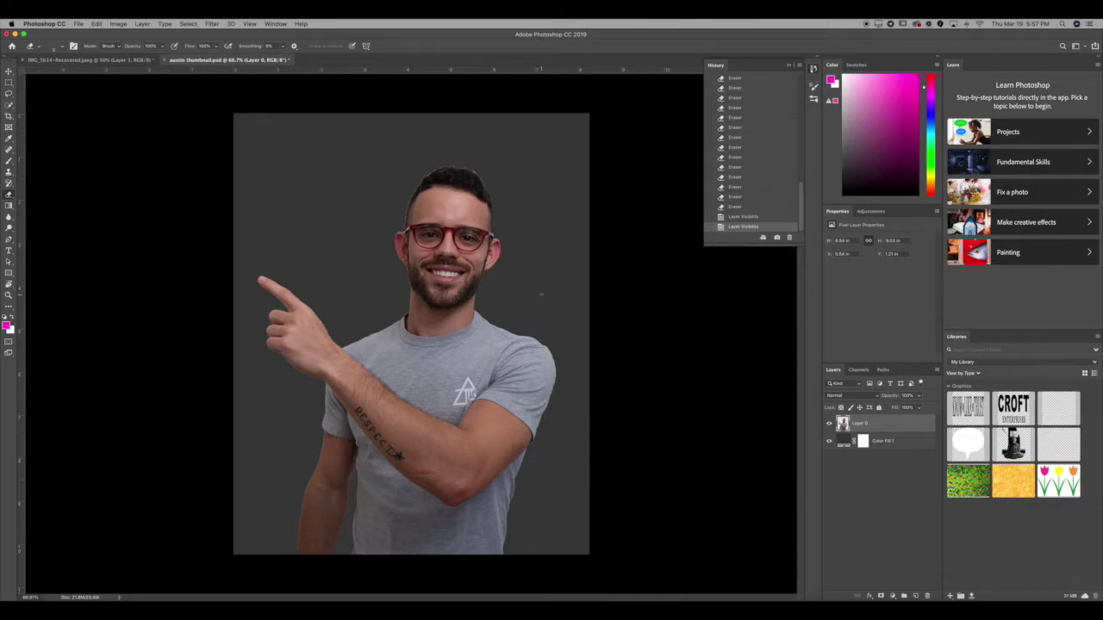
Step: Change the Color Fill 1 layer's colour to the very light pink f5eeee
double_click(843, 441)
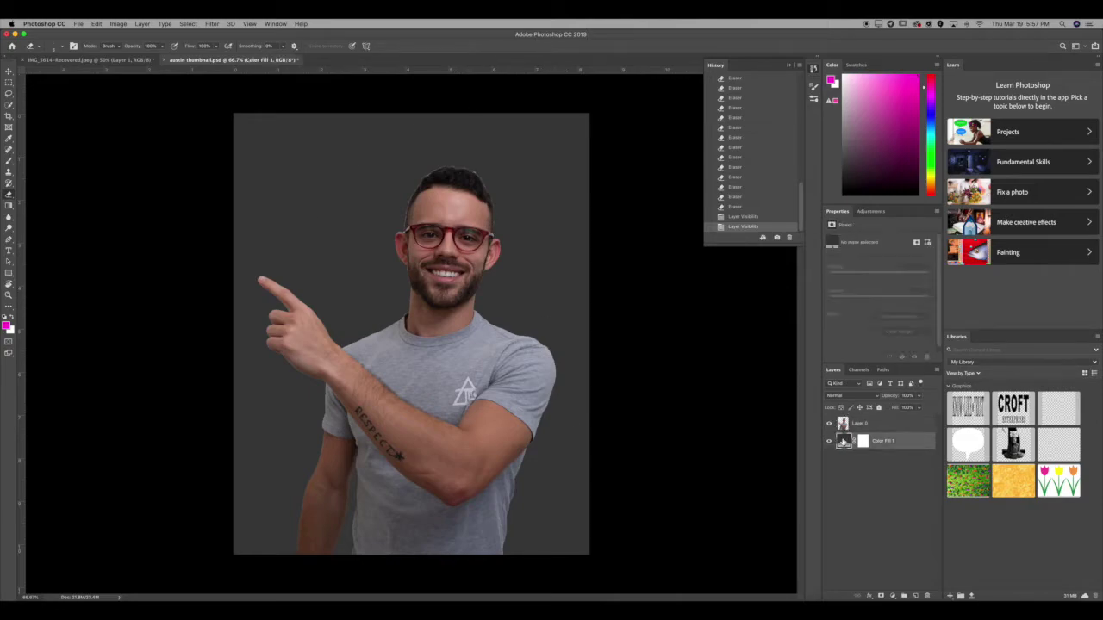
mouse_move(687, 199)
mouse_down()
mouse_move(735, 166)
mouse_move(632, 171)
mouse_up()
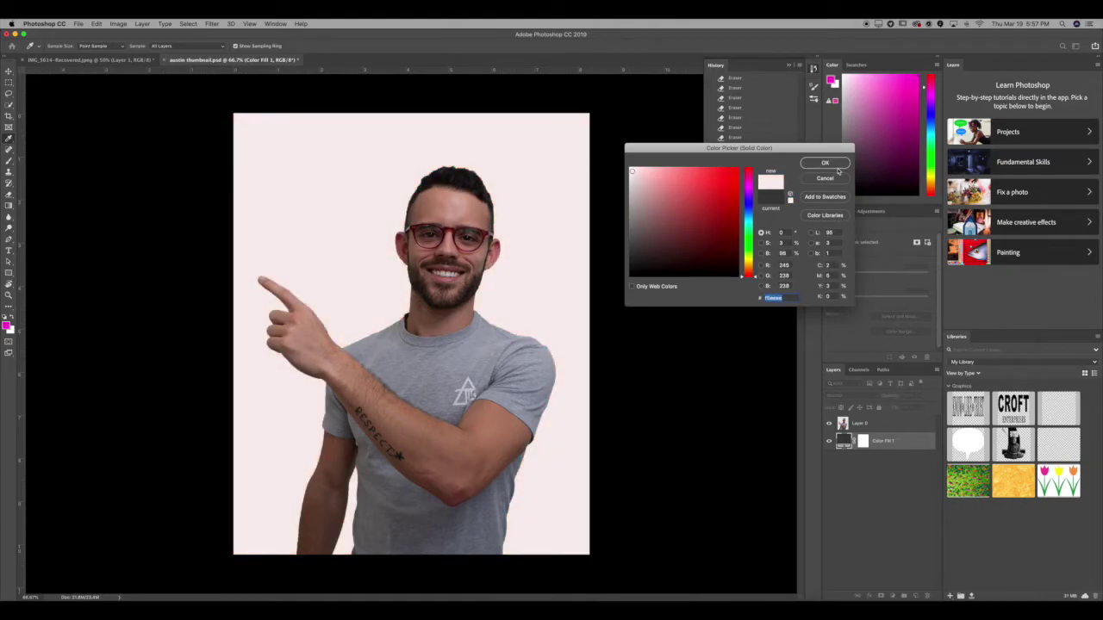
click(825, 164)
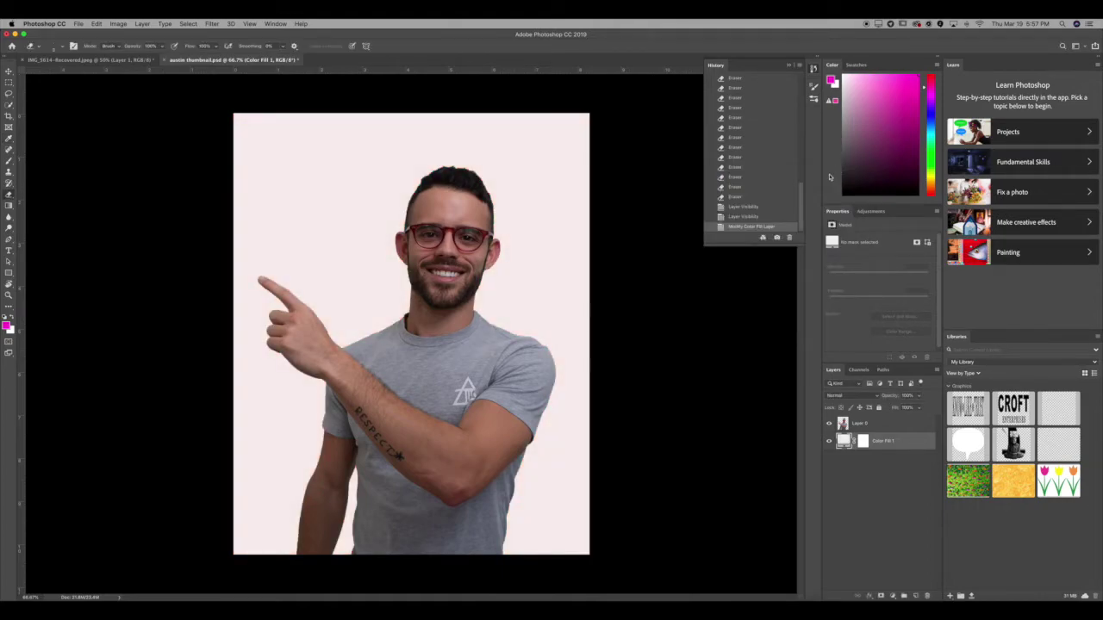
Step: Hide the Color Fill 1 layer and save a transparent PNG copy to the Desktop under the document's existing name
click(829, 442)
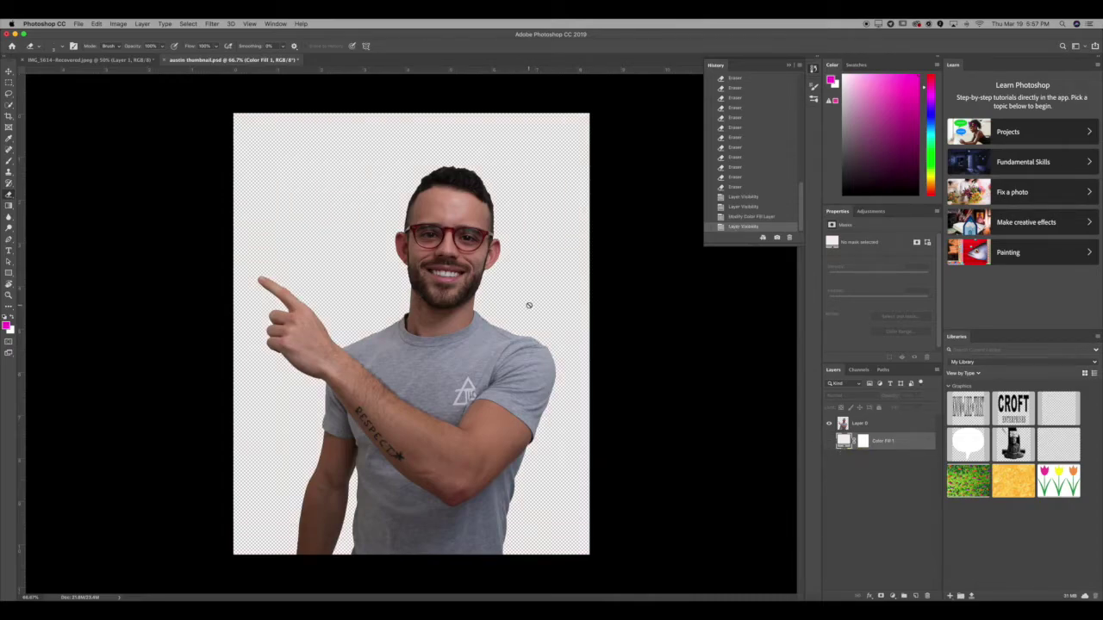
key(v)
key(shift+super+s)
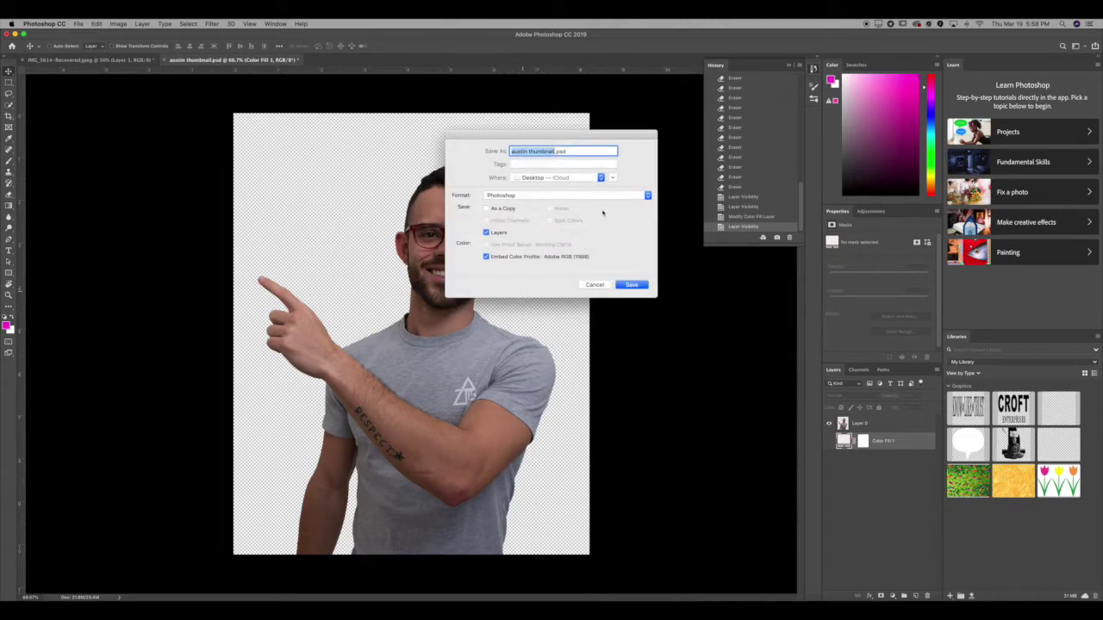
click(570, 197)
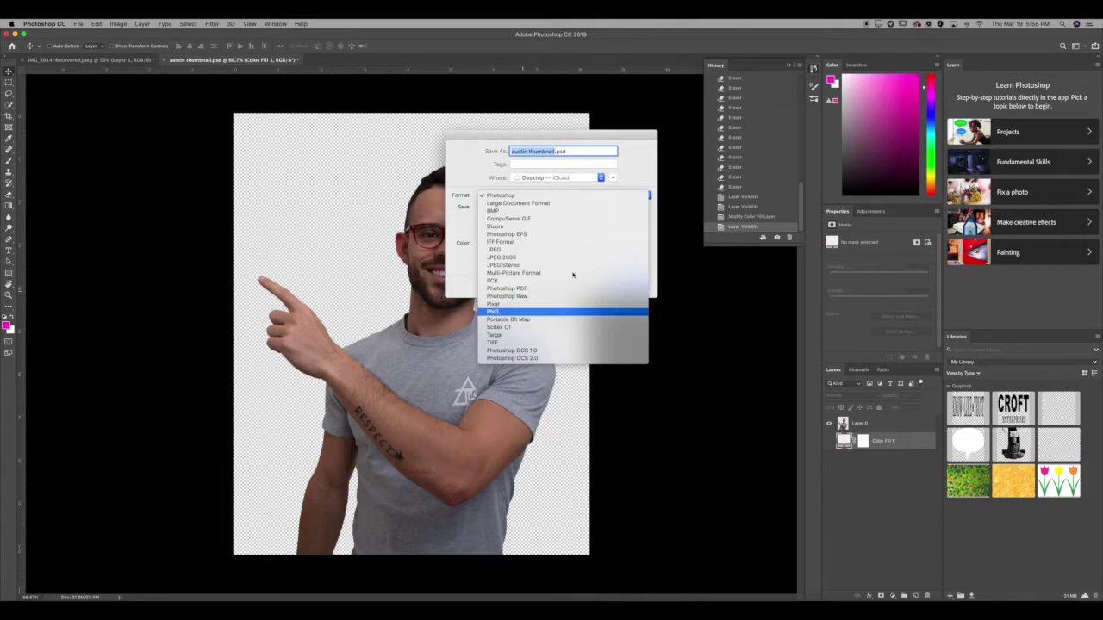
click(546, 315)
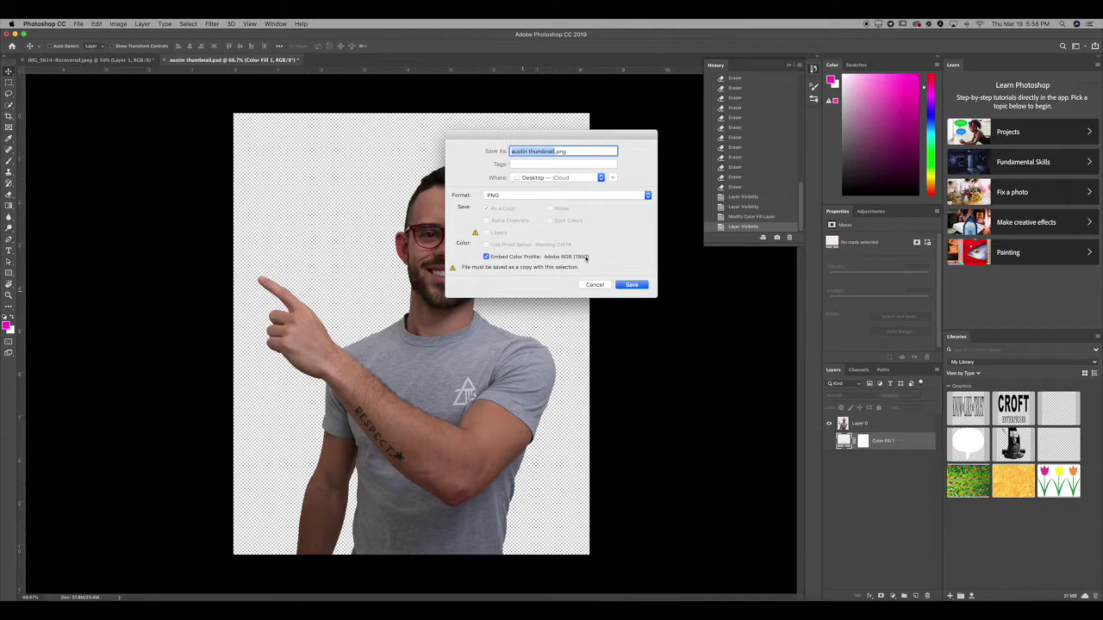
click(623, 285)
click(605, 286)
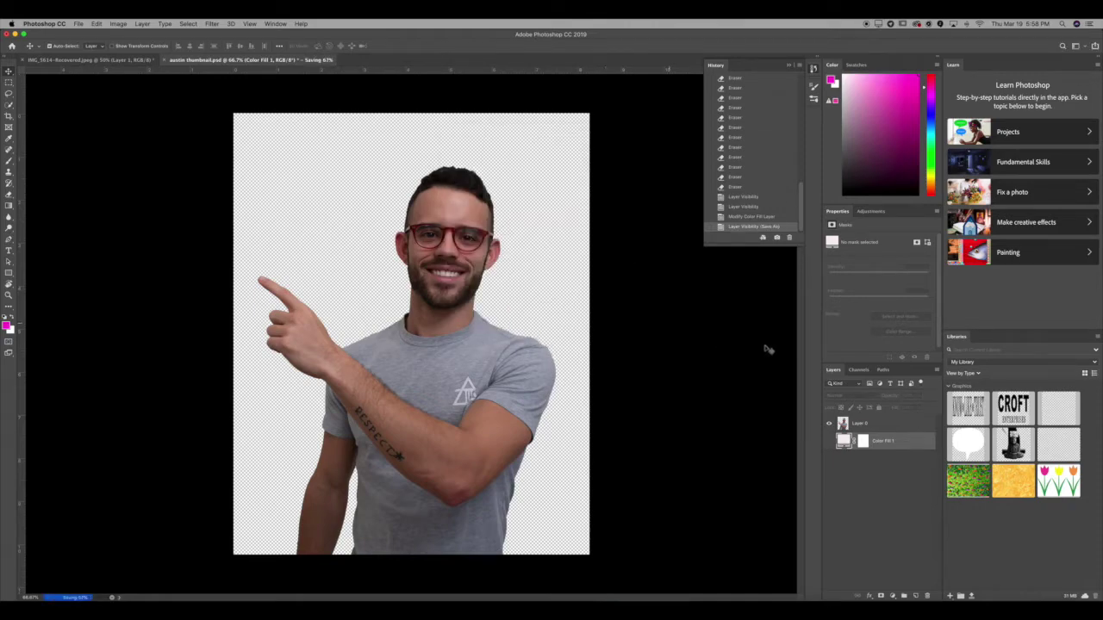
Step: Show the Color Fill 1 layer and save another PNG copy to the Desktop without replacing the existing PNG
click(829, 441)
key(super+shift+s)
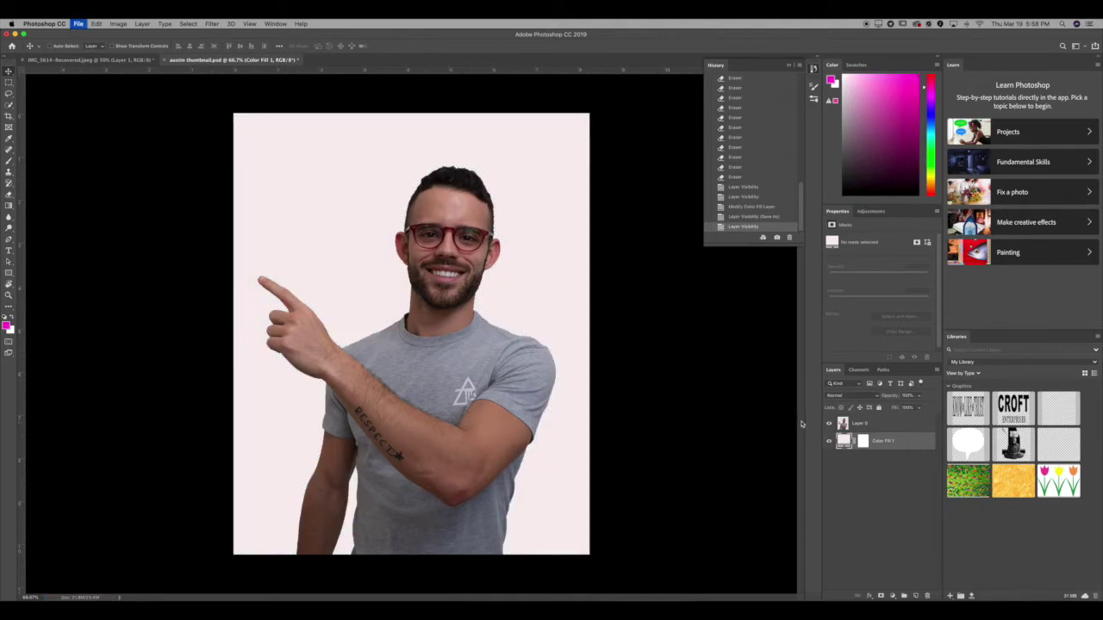
click(560, 195)
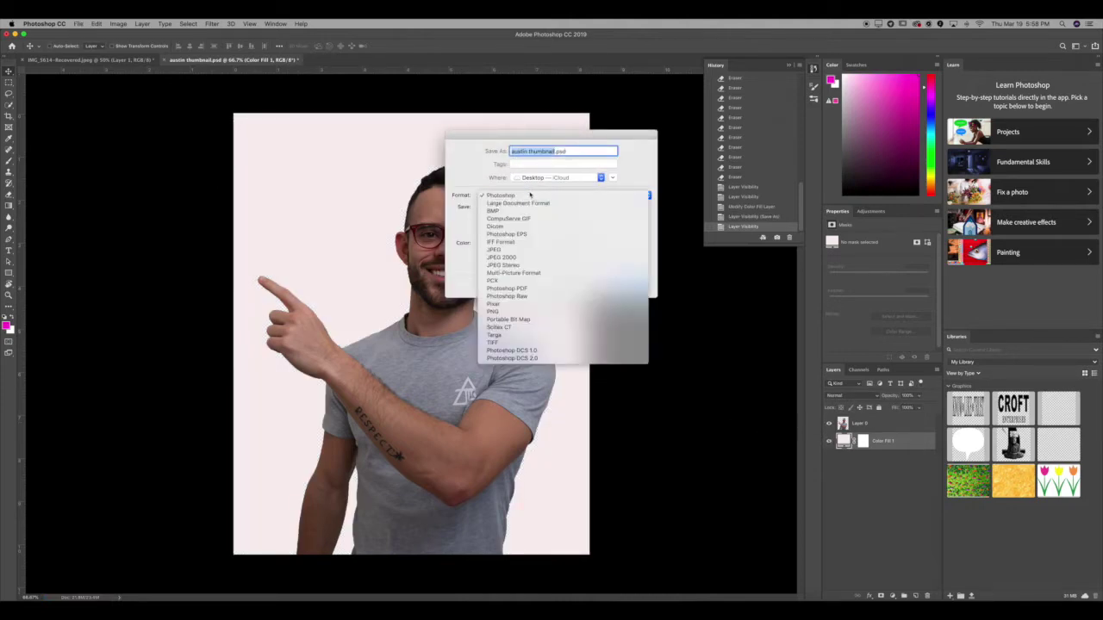
click(543, 312)
key(Return)
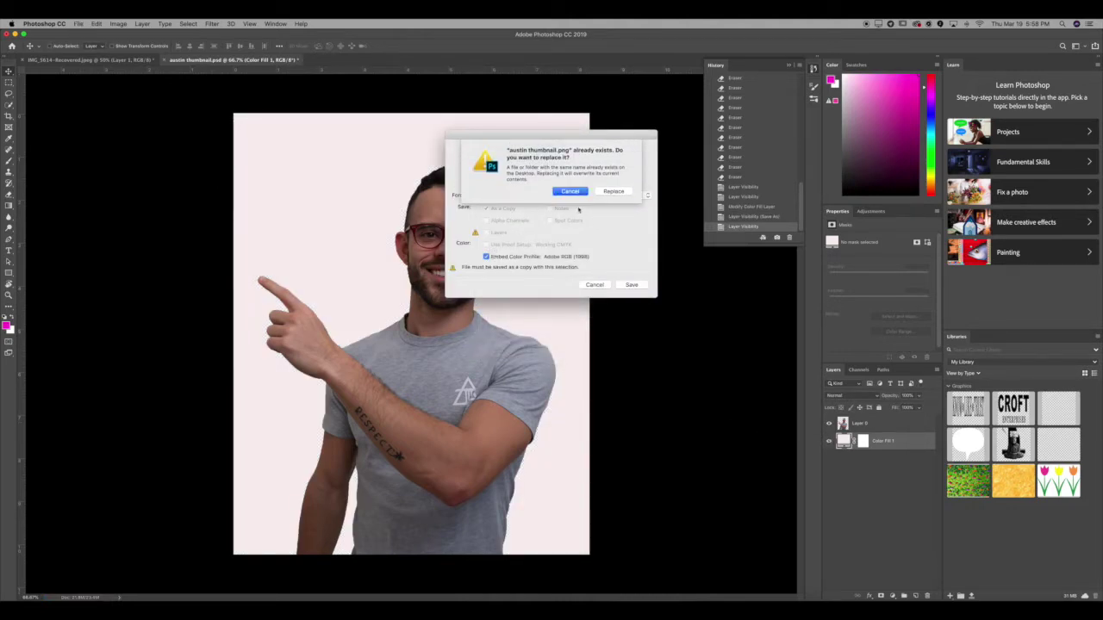
click(572, 191)
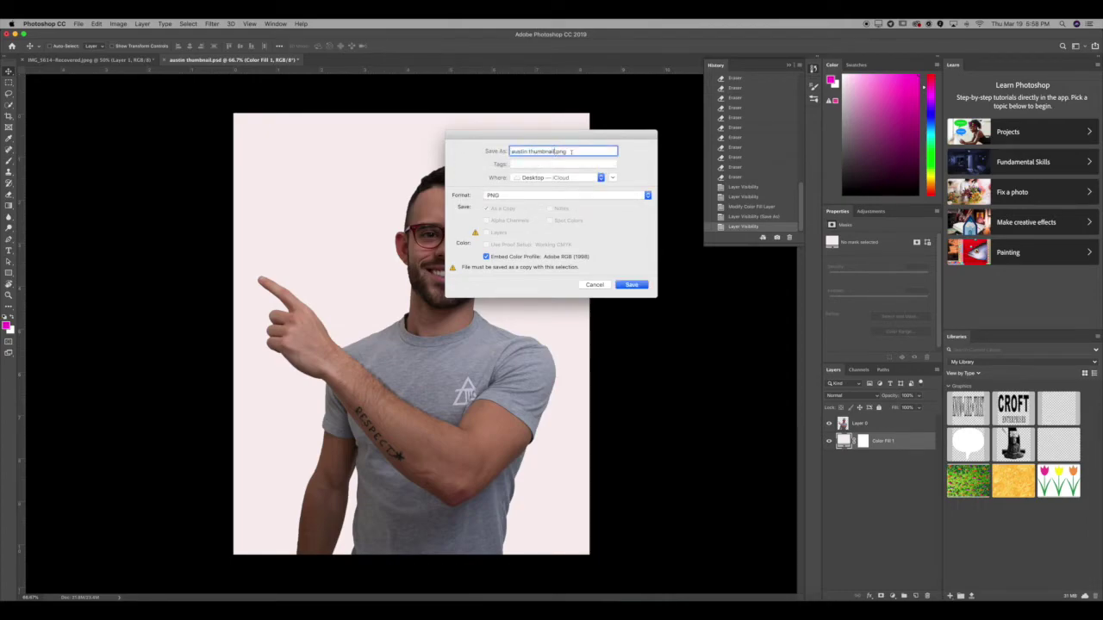
click(632, 284)
click(614, 287)
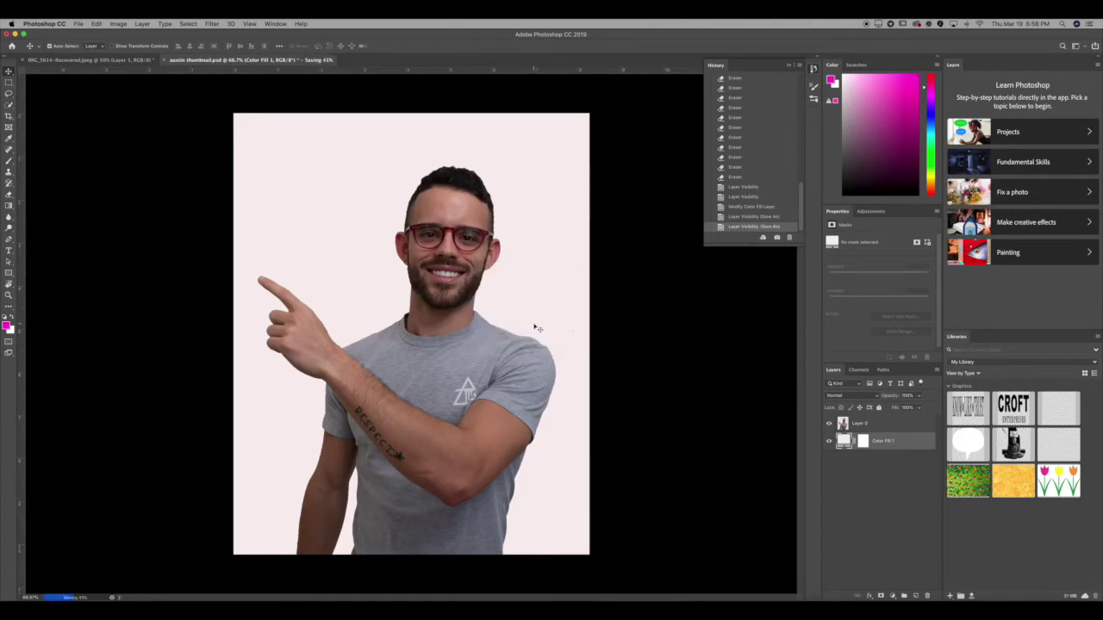
Step: Switch to Illustrator and create a new document of 15 x 15 in with one artboard
click(351, 601)
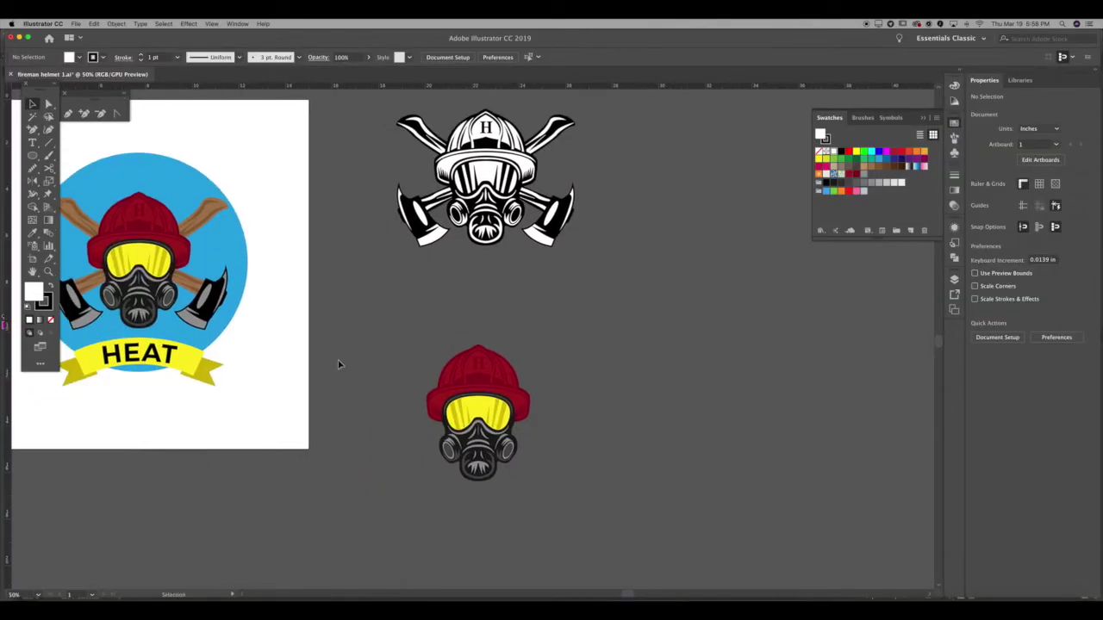
key(super+n)
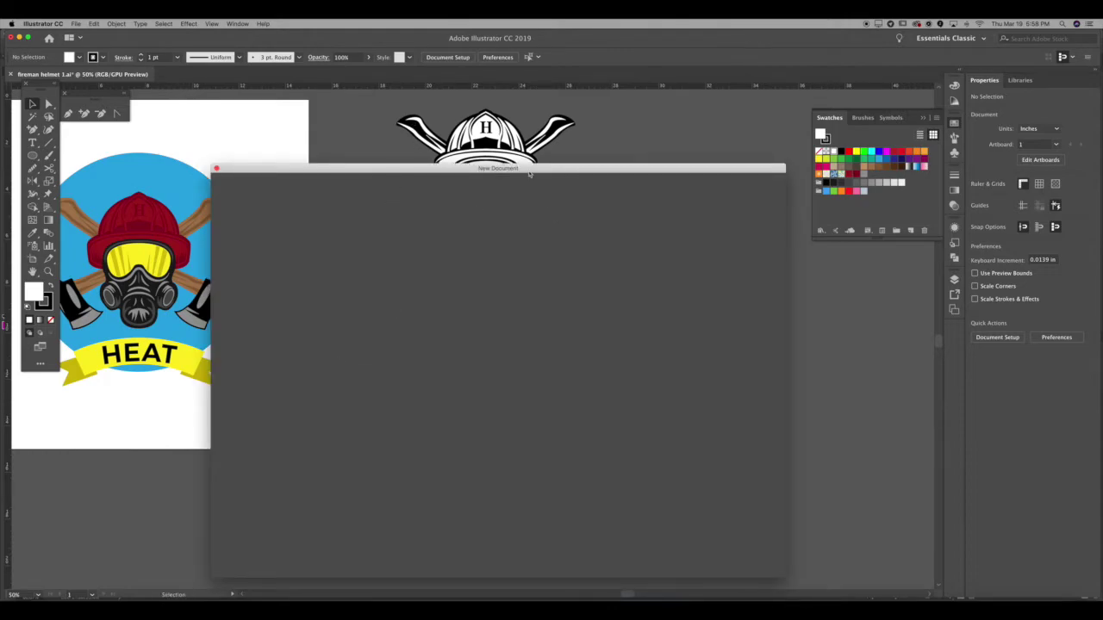
drag(529, 170, 357, 113)
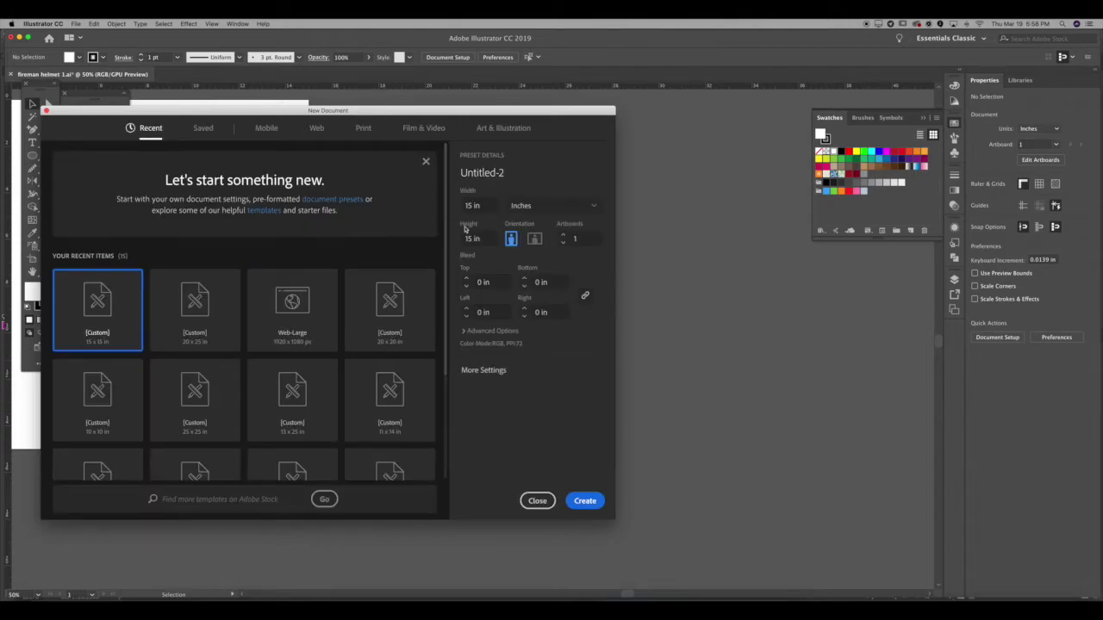
click(588, 502)
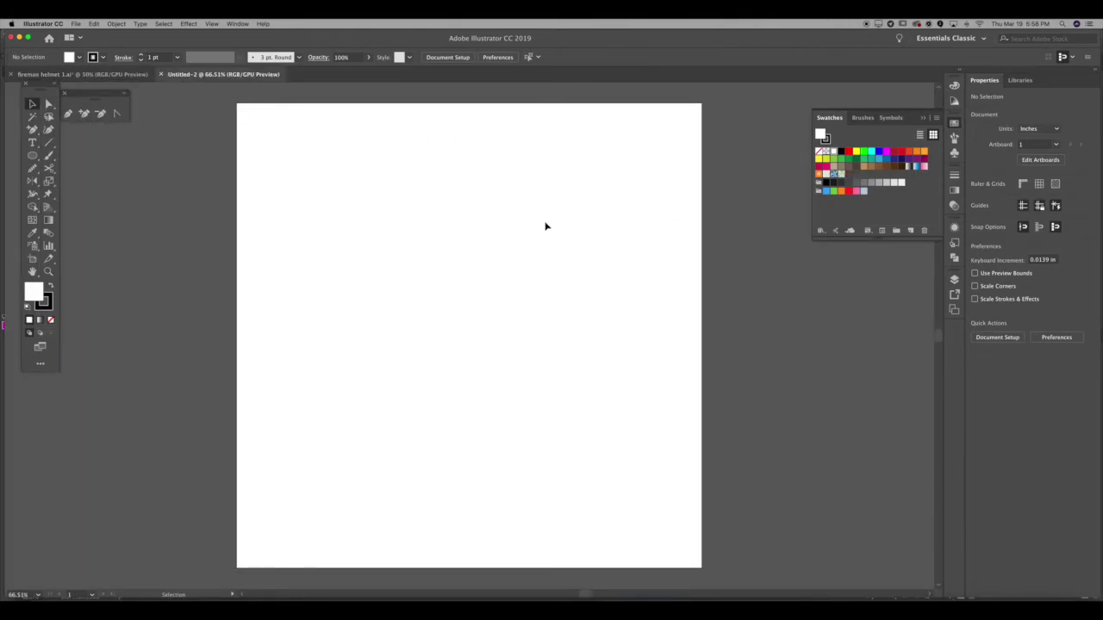
Step: Place both saved PNG copies of the man from the Desktop as linked images in the new document
key(super+shift+p)
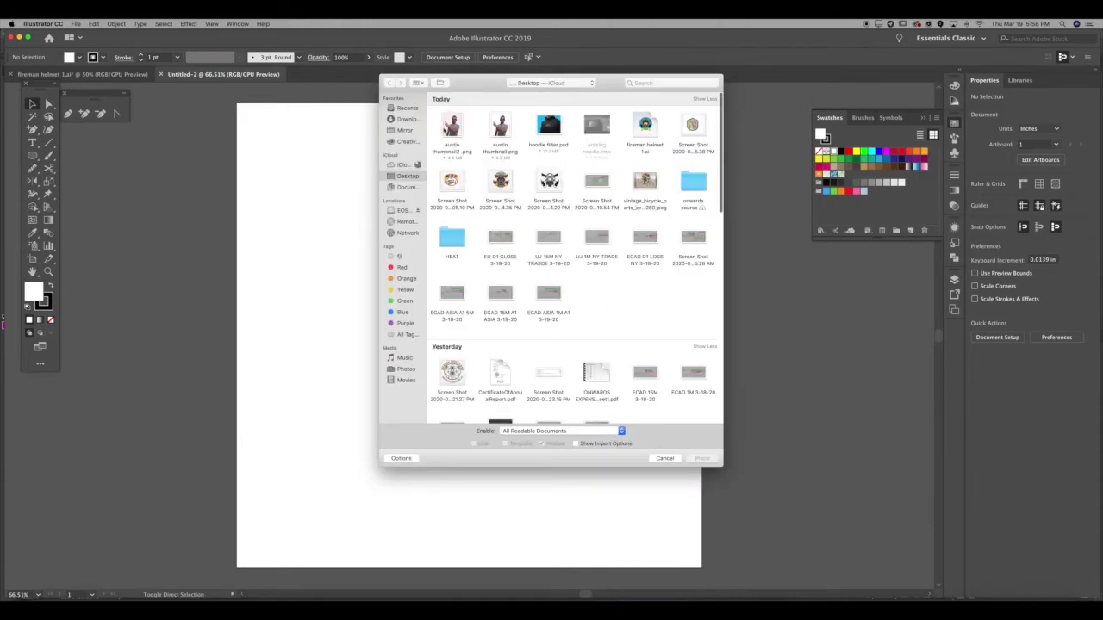
click(450, 129)
shift+click(501, 129)
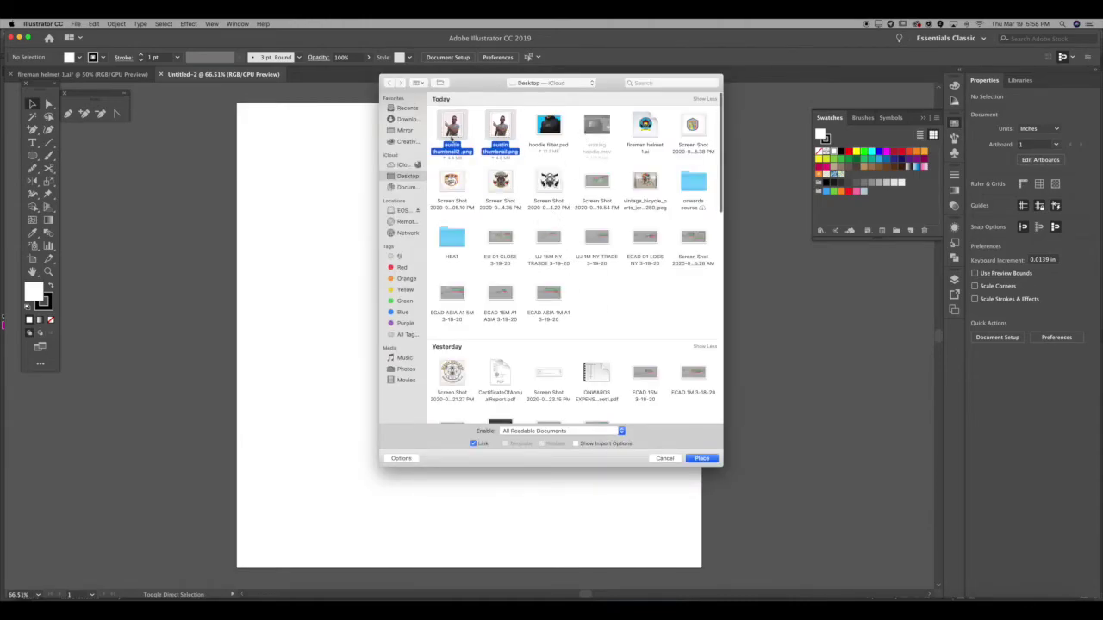
click(701, 457)
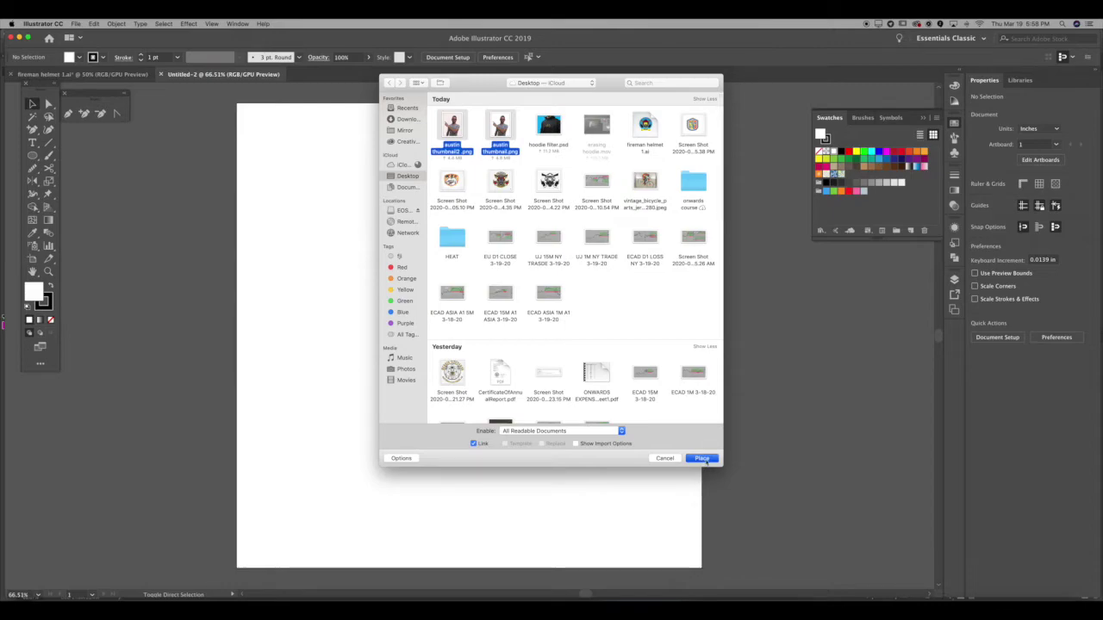
drag(330, 203, 586, 417)
drag(541, 204, 734, 443)
click(781, 387)
Step: Move the transparent and light-background images off the artboard and set them next to each other on the pasteboard
drag(597, 366, 687, 367)
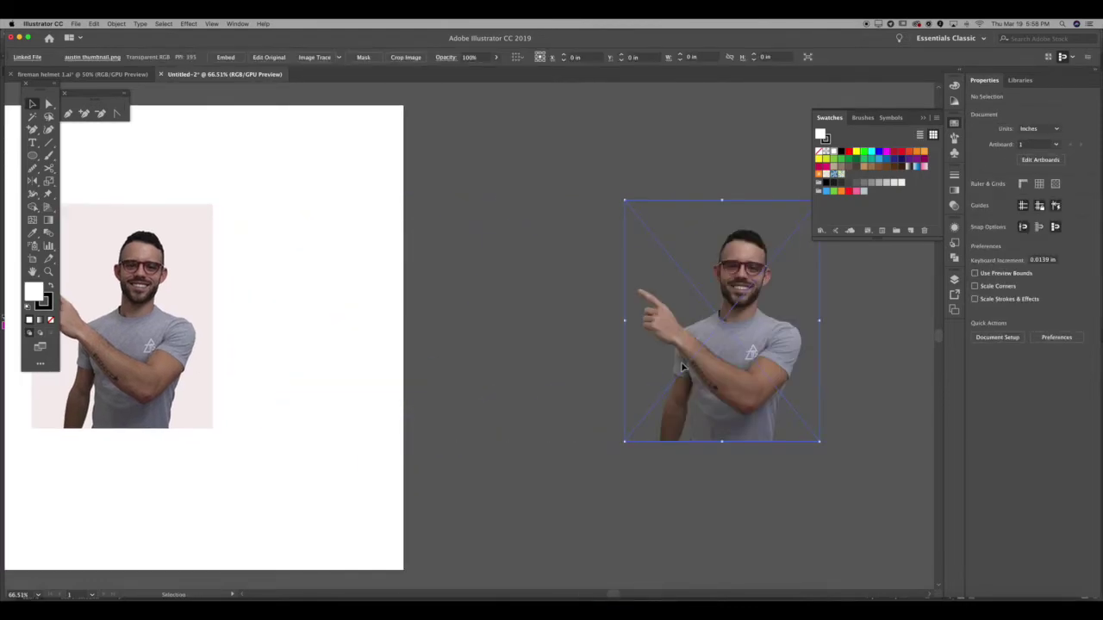
drag(138, 319, 531, 323)
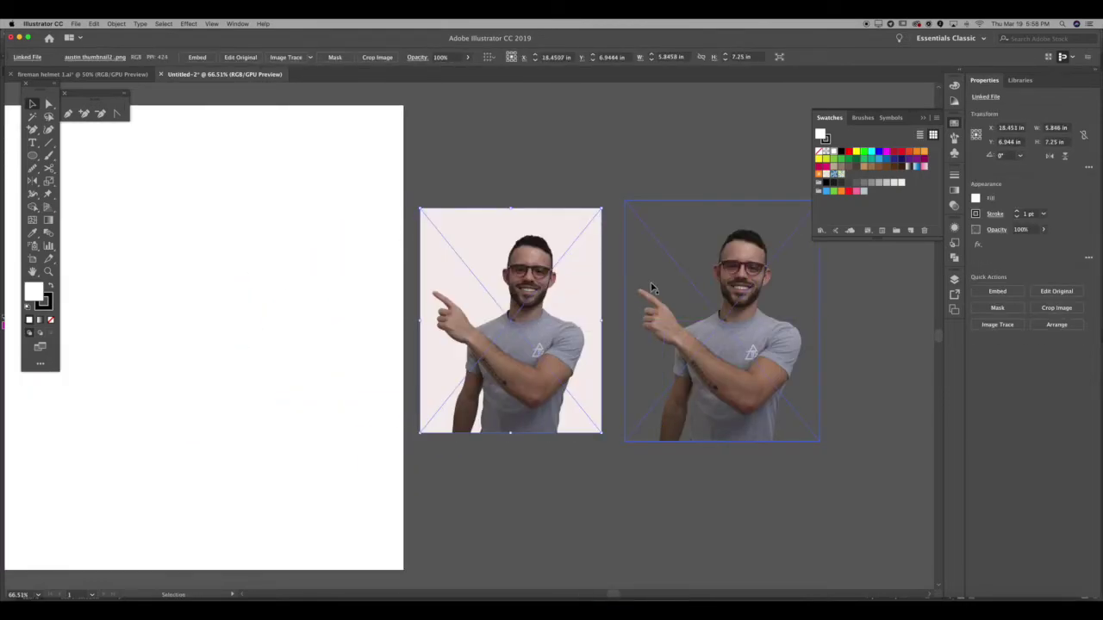
click(595, 196)
scroll(575, 331, right, 5)
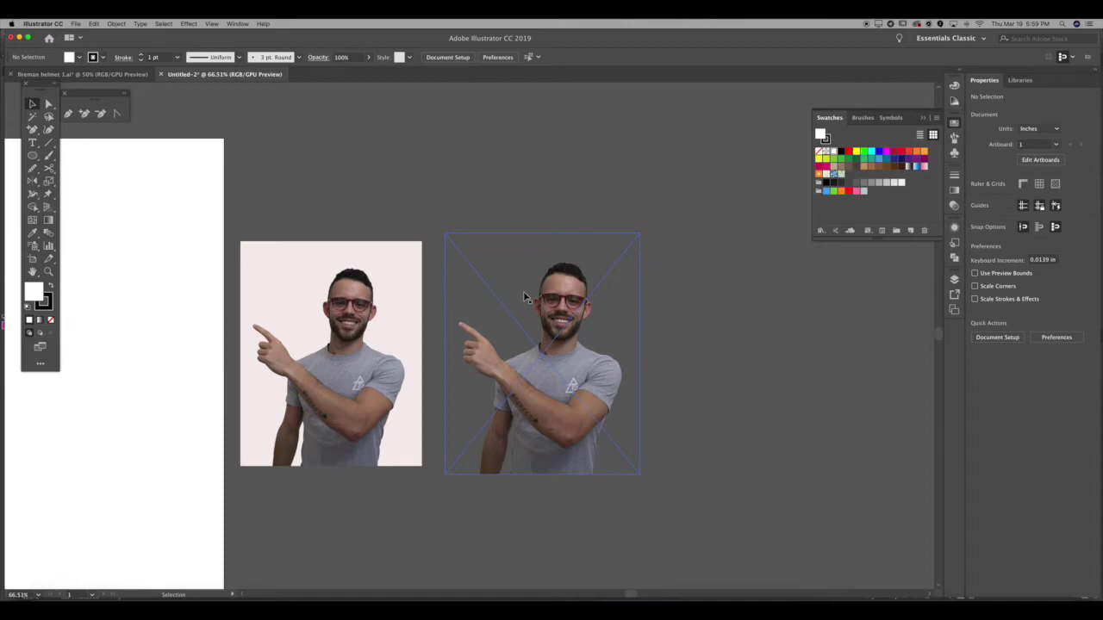
Step: Delete the light-background image and enlarge the transparent cutout of the man
click(348, 307)
key(Delete)
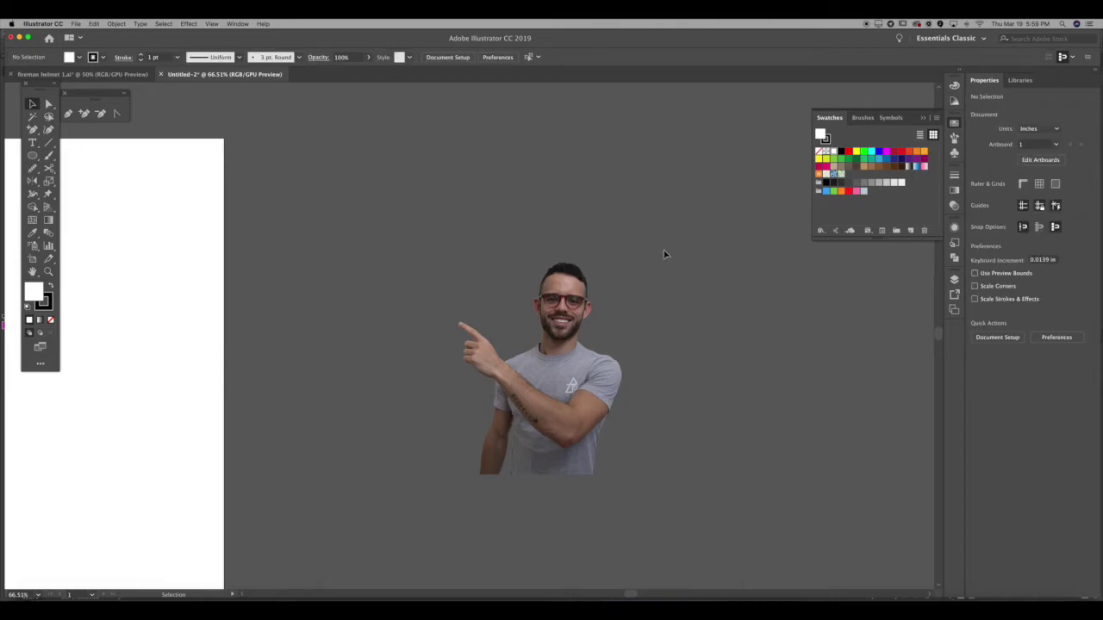
click(620, 251)
drag(639, 232, 747, 151)
click(405, 263)
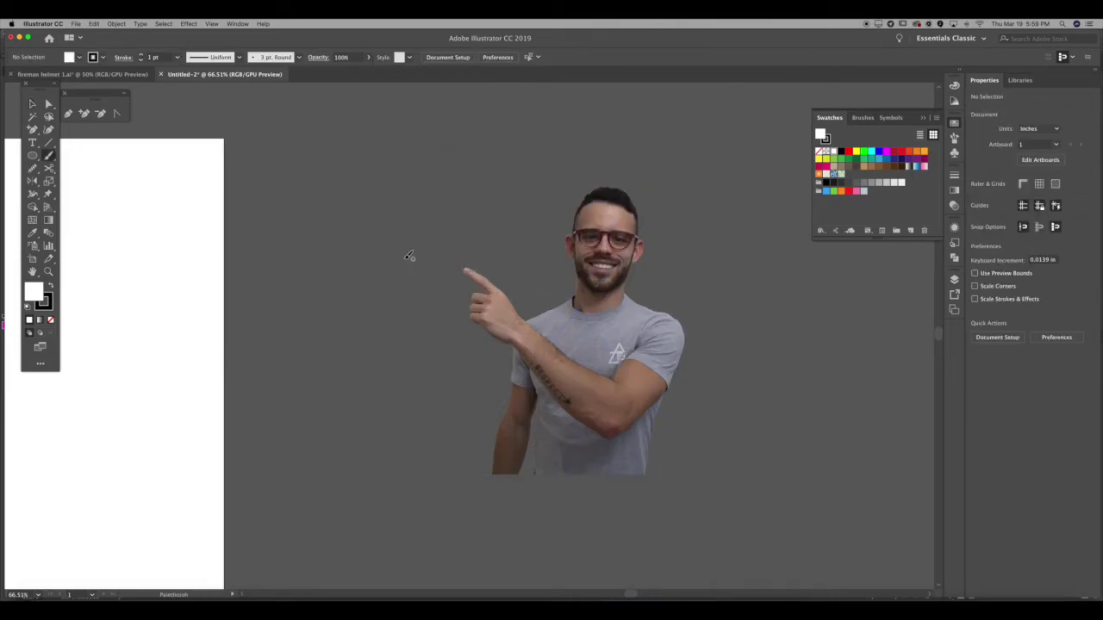
Step: Paint three long wavy red strokes across the man's cutout with the Paintbrush tool
key(b)
click(850, 153)
click(828, 142)
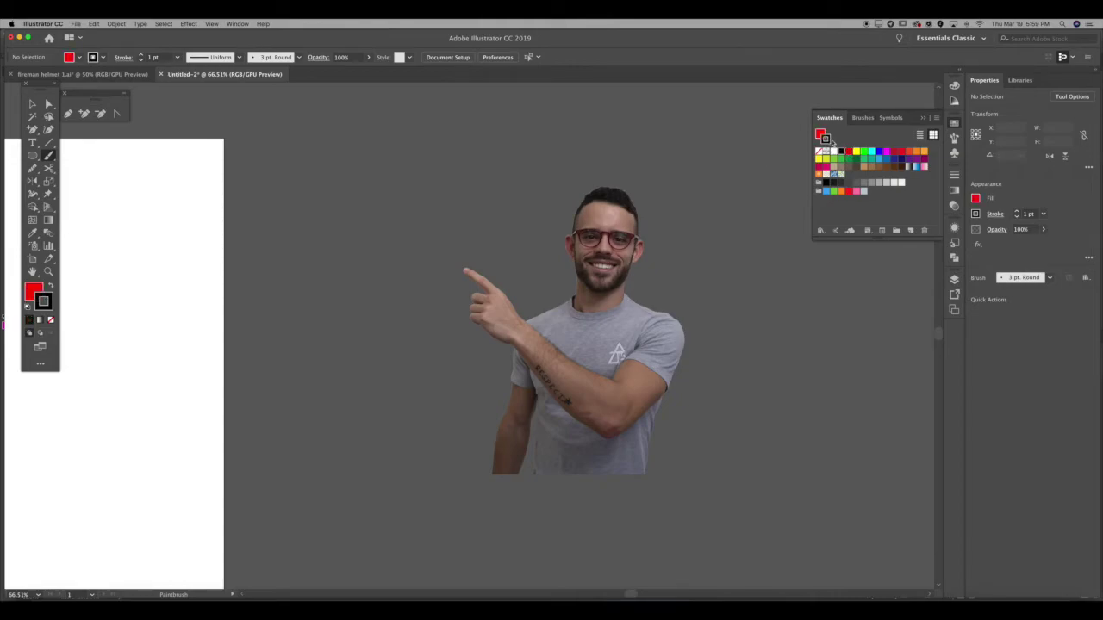
click(850, 152)
drag(415, 207, 772, 263)
mouse_move(754, 300)
mouse_down()
mouse_move(508, 307)
mouse_move(377, 336)
mouse_up()
drag(383, 364, 747, 400)
key(v)
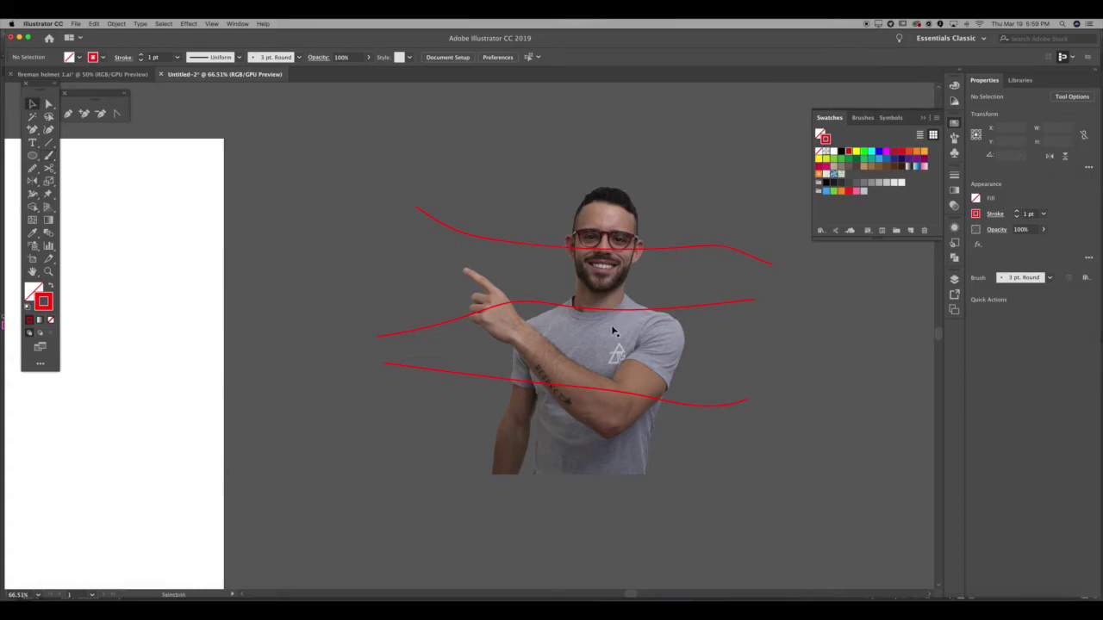
Step: Bring the man's cutout in front of the red strokes, and delete all artwork in the document
click(609, 319)
key(super+shift+bracketright)
click(405, 247)
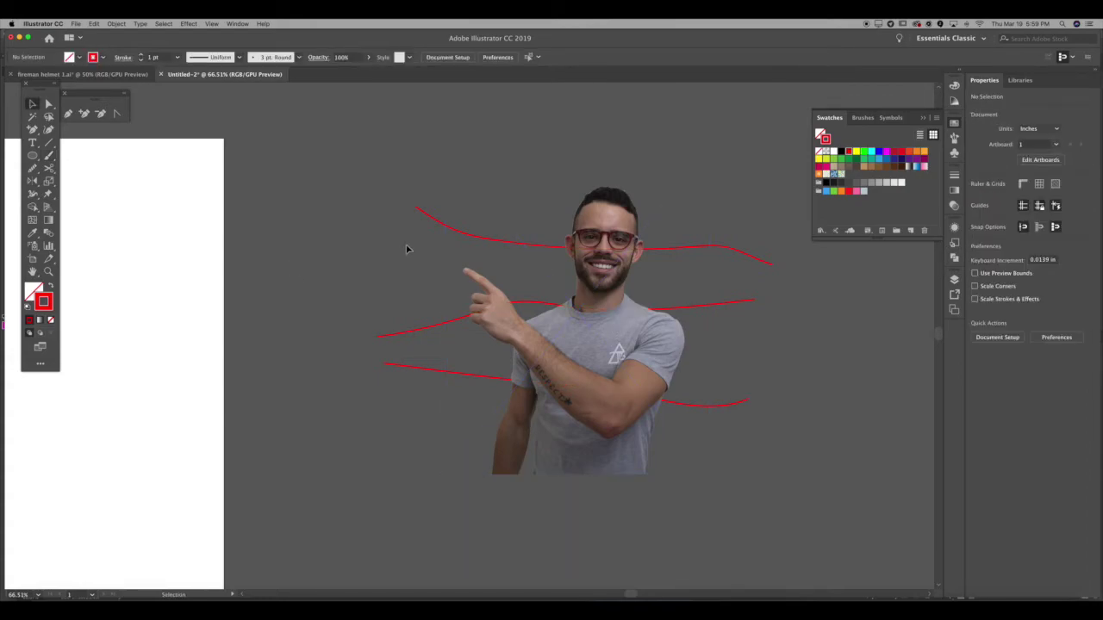
key(super+a)
key(BackSpace)
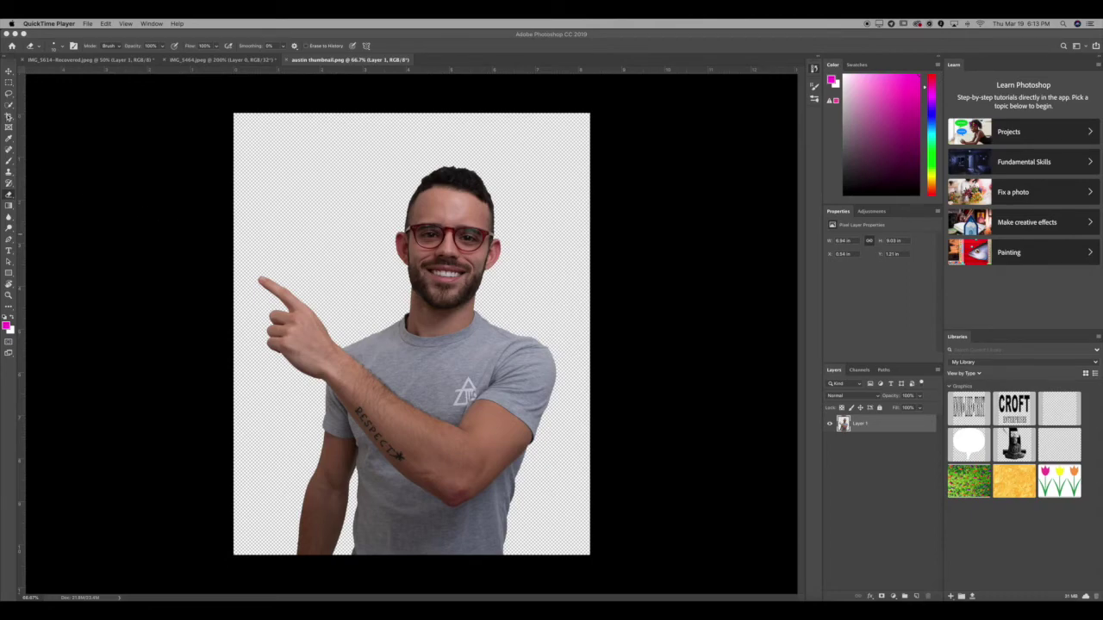
Step: Switch to Photoshop and widen the canvas of the transparent thumbnail PNG on both sides into a landscape format with the Crop tool
click(8, 115)
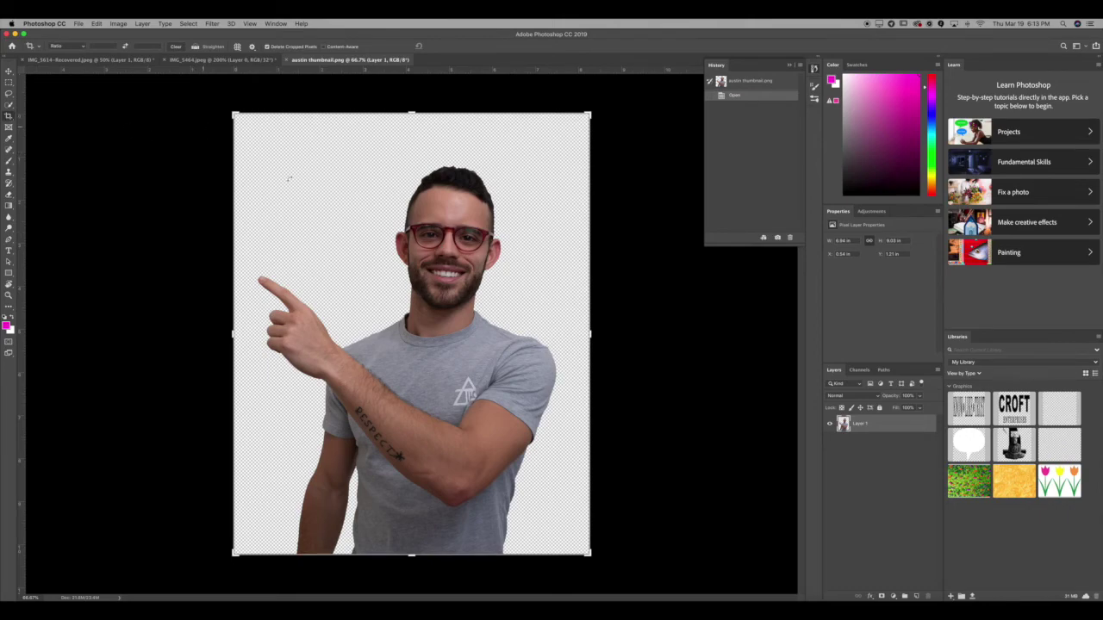
drag(593, 340, 756, 335)
drag(69, 334, 29, 333)
key(Return)
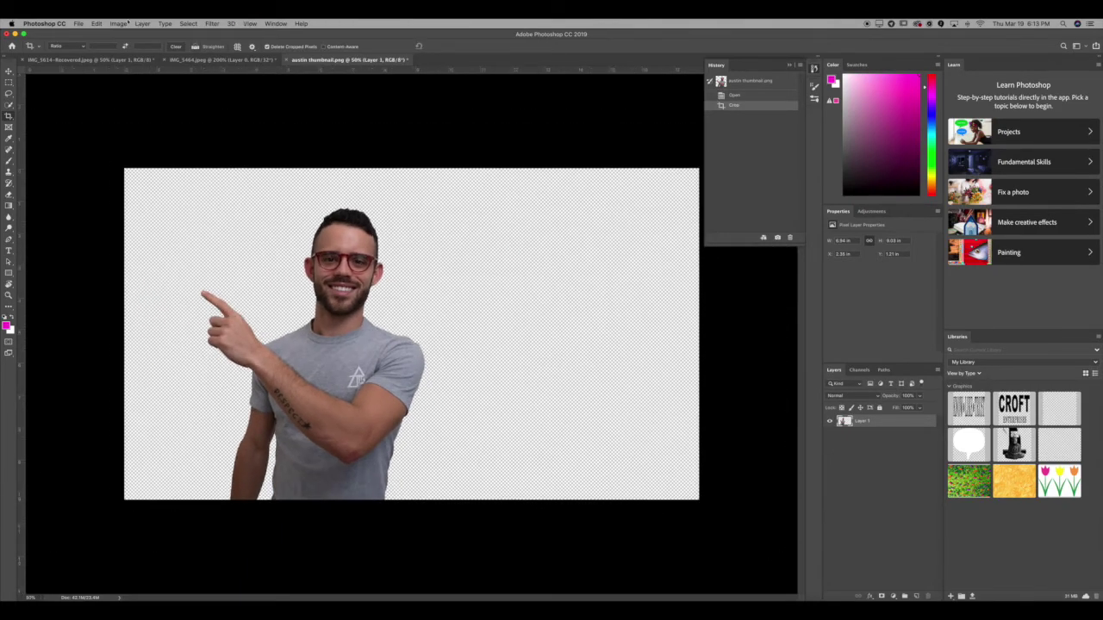
Step: Place the Eiffel Tower photo from the Desktop as a linked image and scale it to cover the whole canvas
click(78, 23)
click(99, 196)
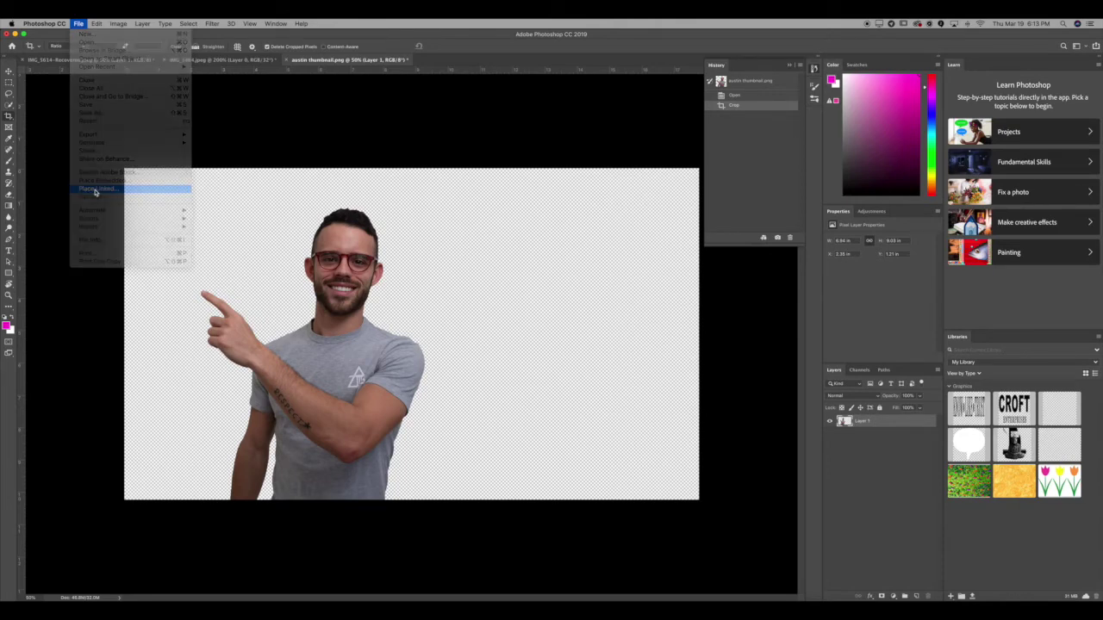
double_click(436, 178)
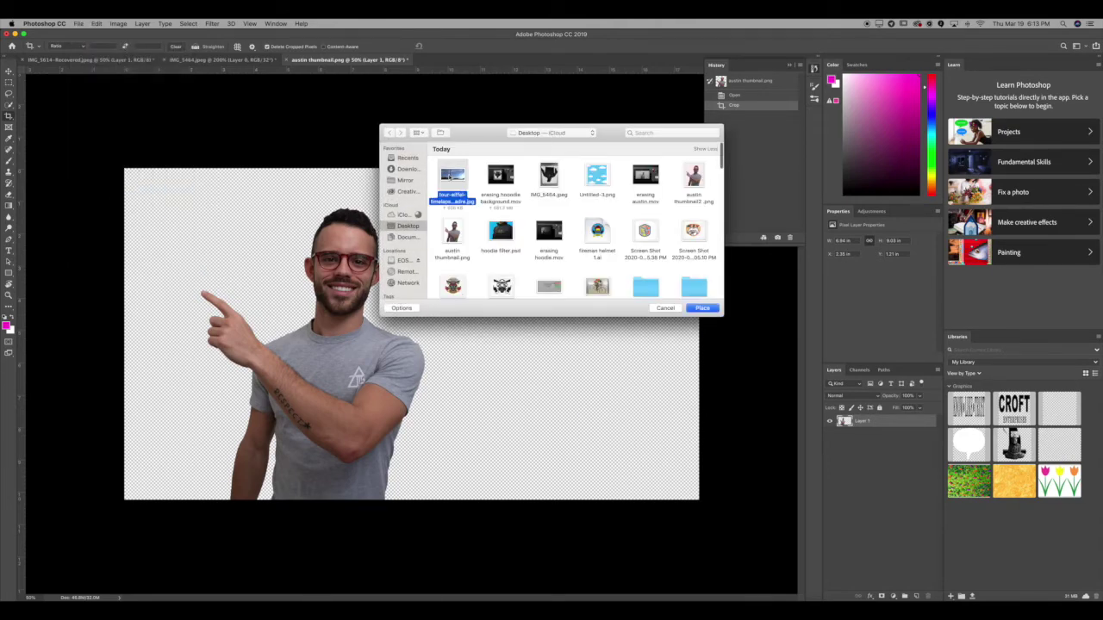
drag(404, 297, 407, 265)
drag(699, 439, 811, 563)
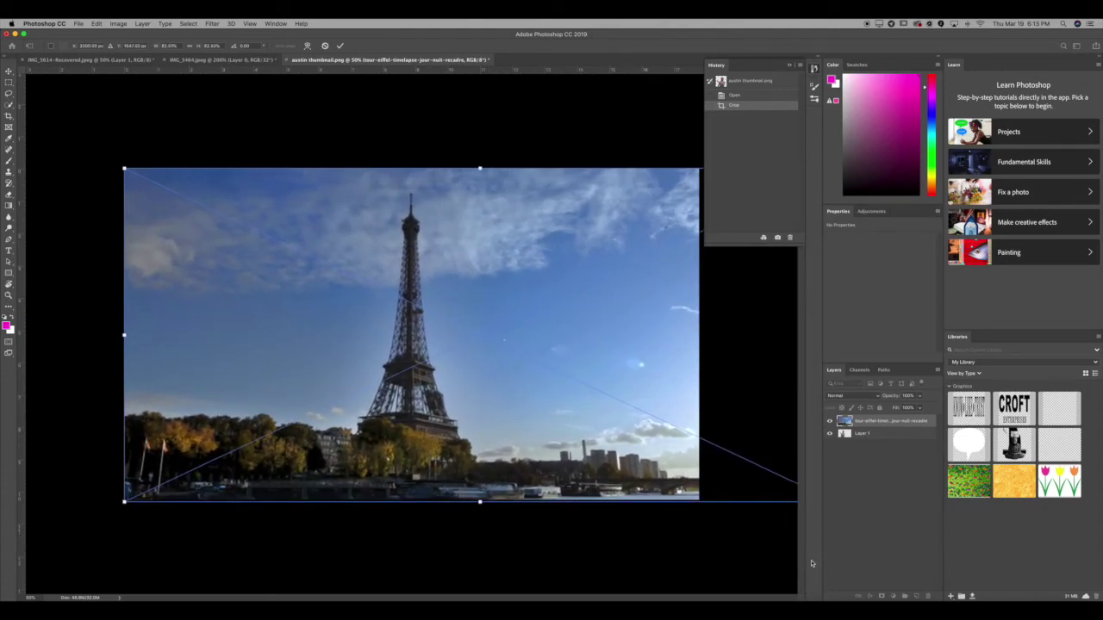
key(Return)
Step: Shift the Eiffel Tower photo to the left and move its layer below the man's Layer 1
key(v)
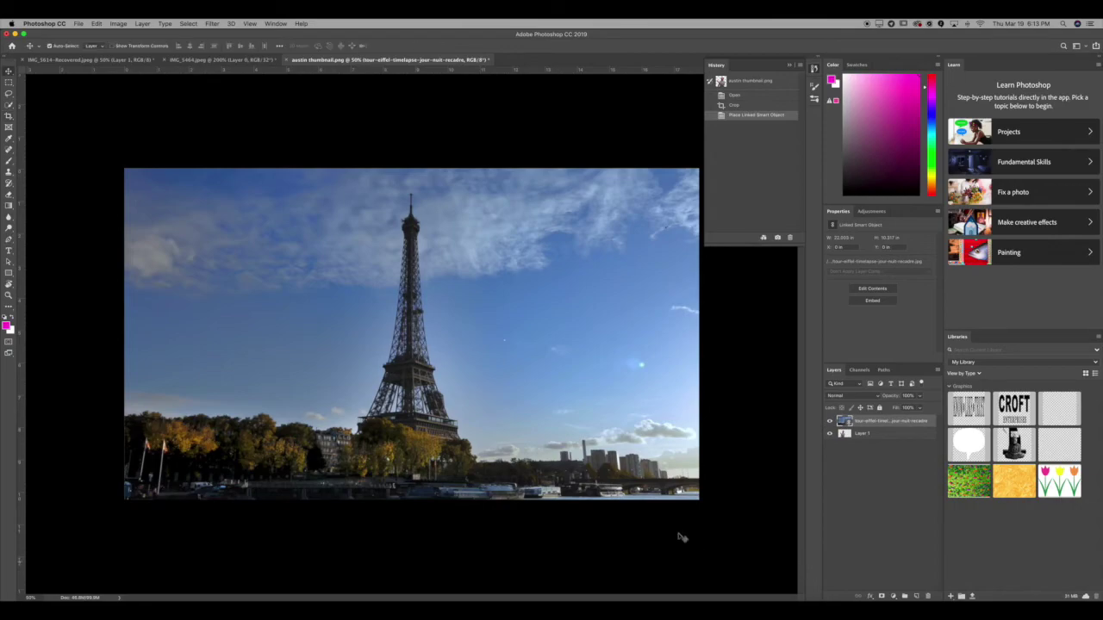
drag(632, 418, 567, 416)
drag(865, 422, 865, 441)
Step: Rasterize the Eiffel Tower photo's layer
right_click(865, 434)
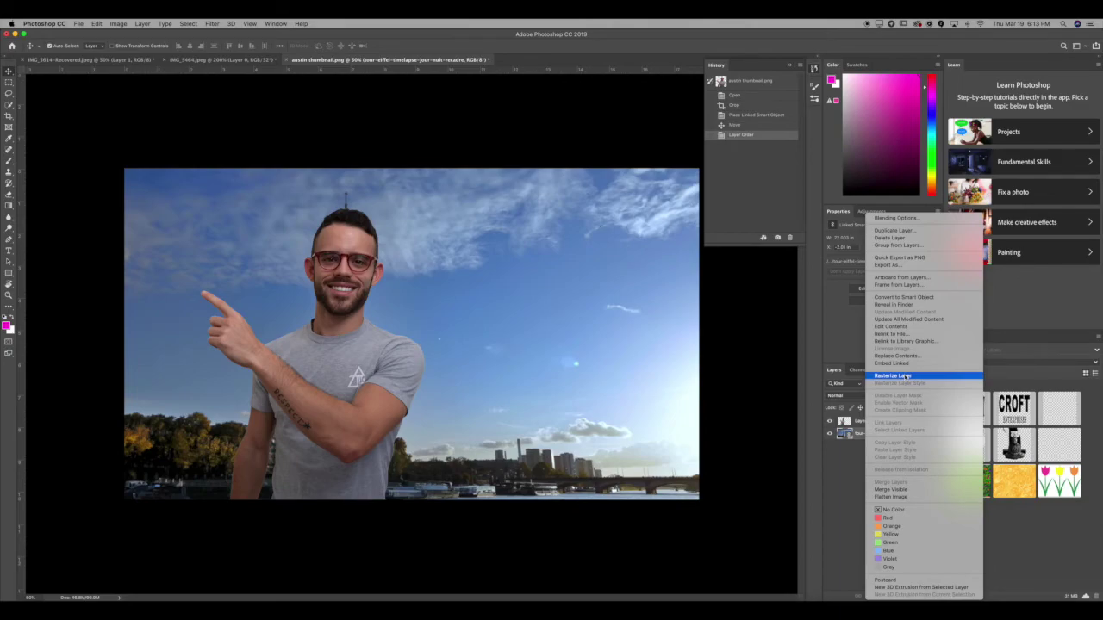
click(902, 377)
Step: Move the man to the right of the Eiffel Tower so he points at it, and scale him up slightly
click(857, 422)
drag(390, 357, 576, 366)
key(ctrl+t)
drag(611, 216, 629, 198)
key(Return)
drag(520, 267, 526, 263)
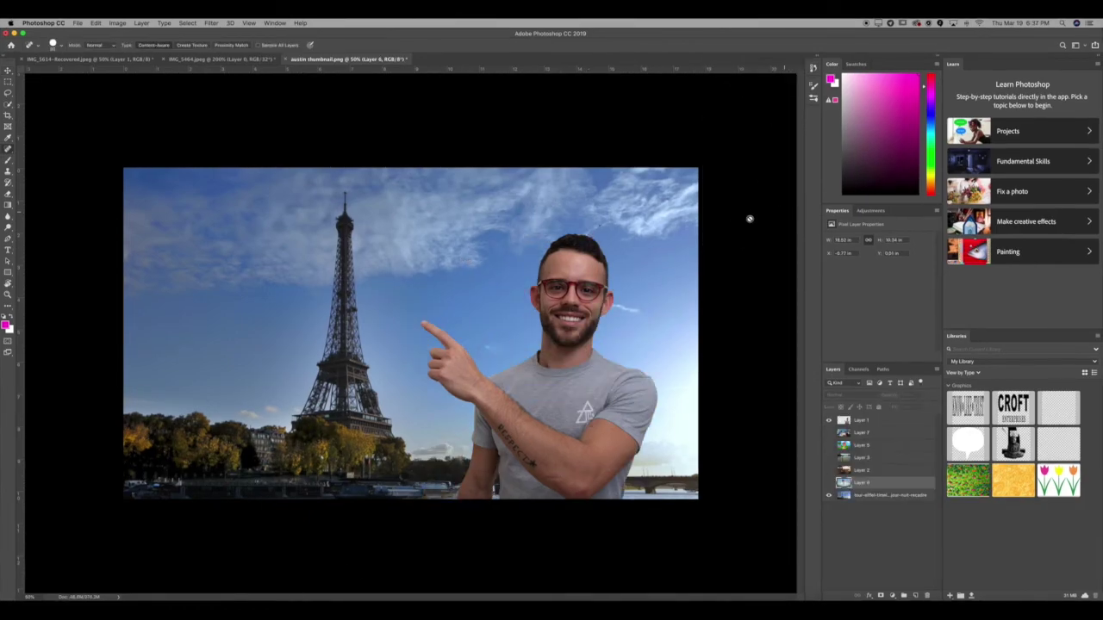
click(787, 344)
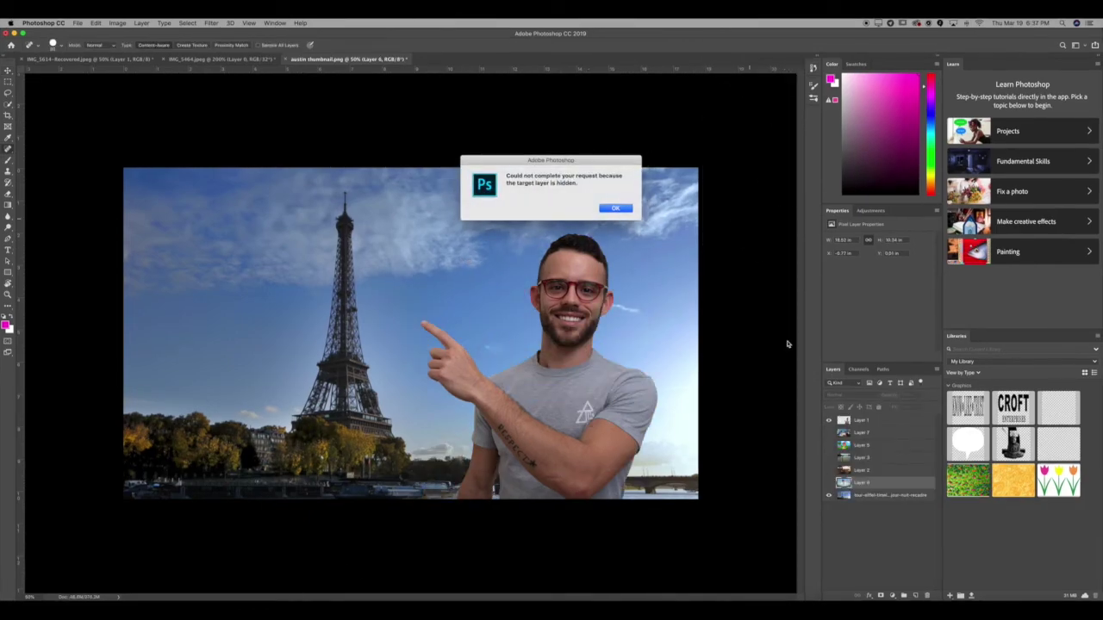
click(617, 210)
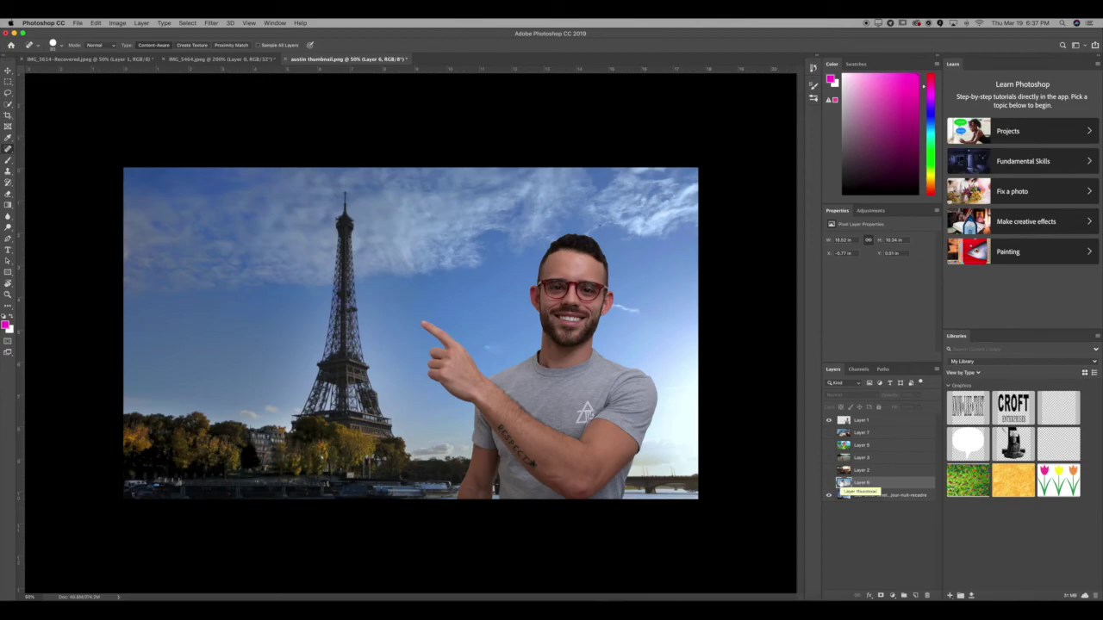
Step: Show the hidden background layers one after another: Layer 6, Layer 2, Layer 3, Layer 5 and Layer 7
click(829, 482)
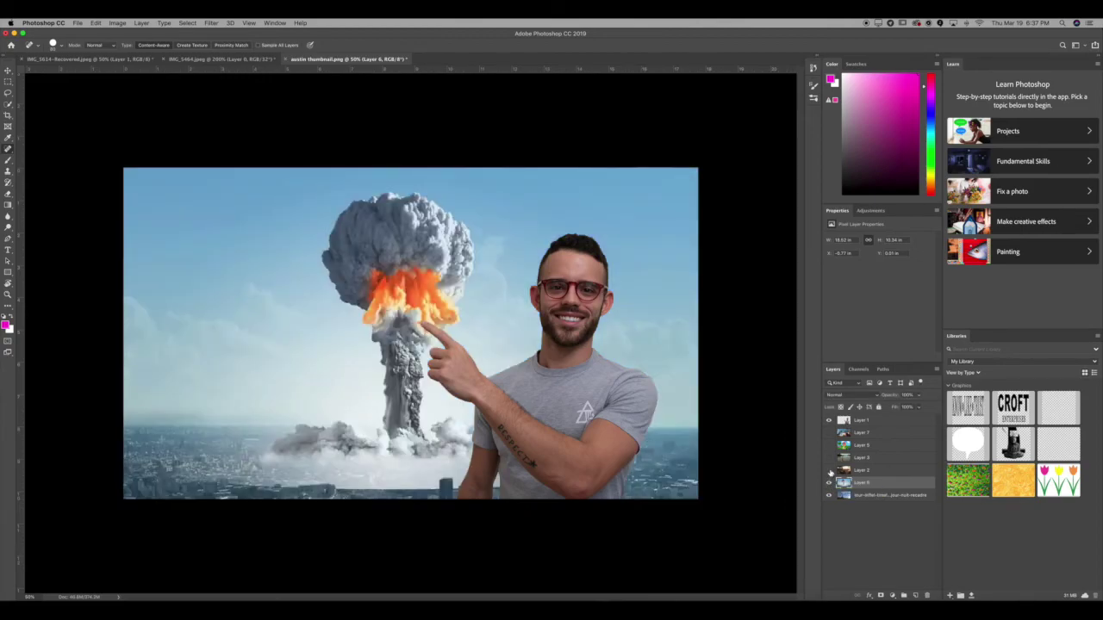
click(829, 470)
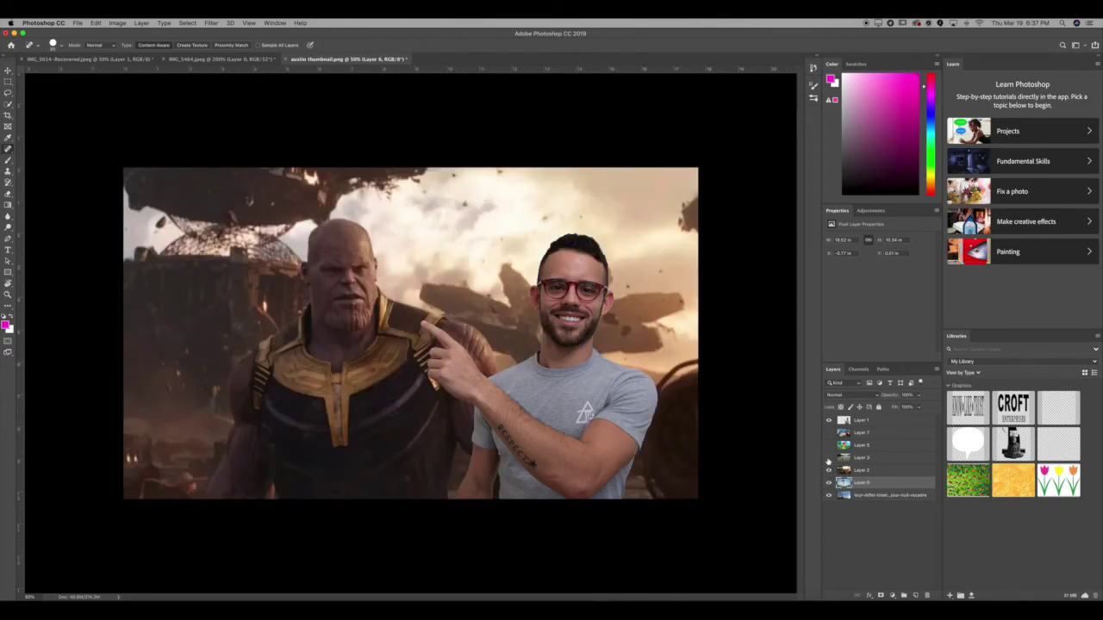
click(829, 458)
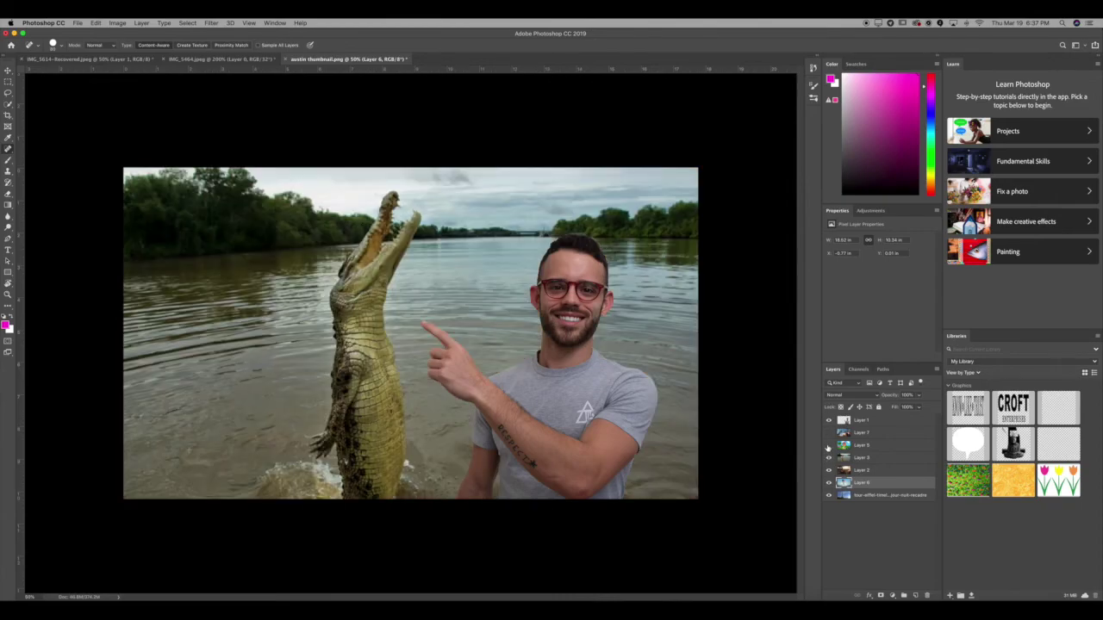
click(829, 445)
click(829, 433)
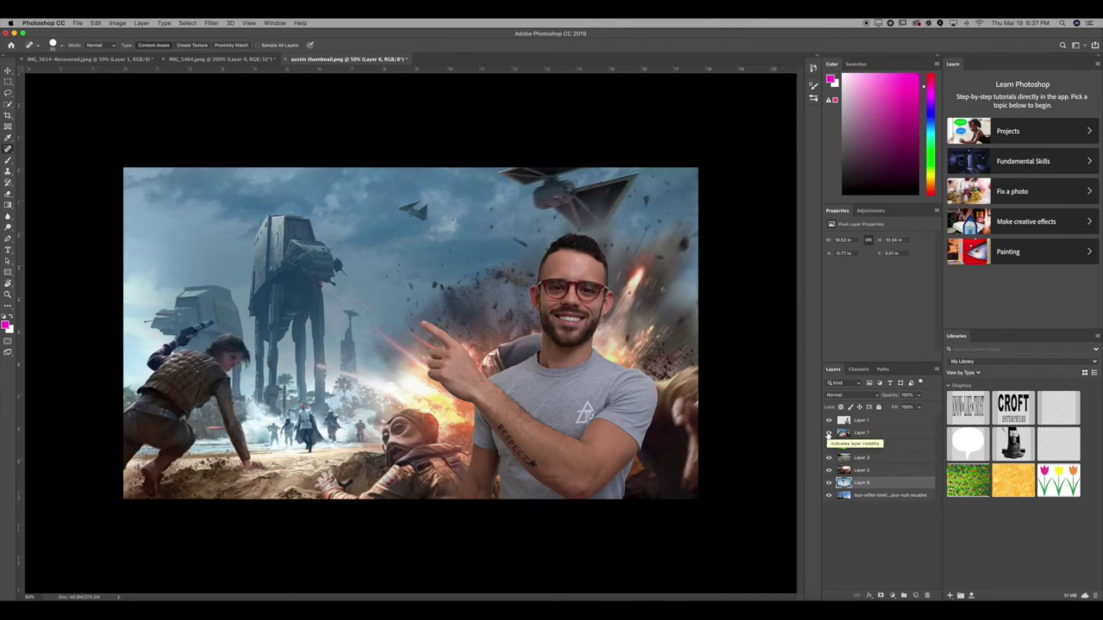
Step: Hide Layer 7 and Layer 5 to bring back the crocodile background behind the man
click(829, 433)
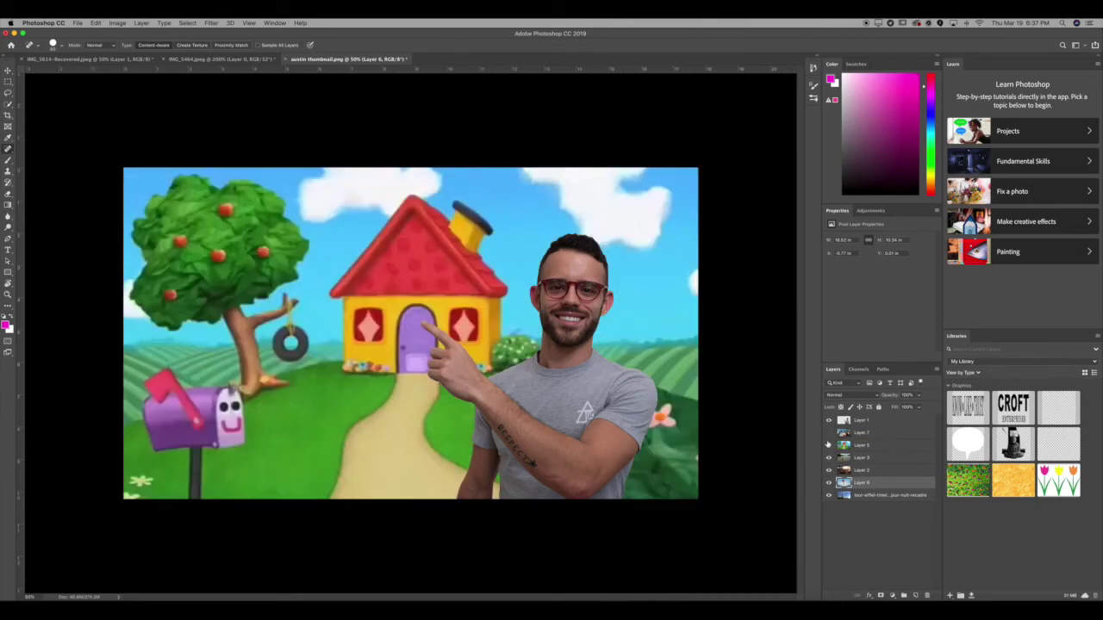
click(829, 446)
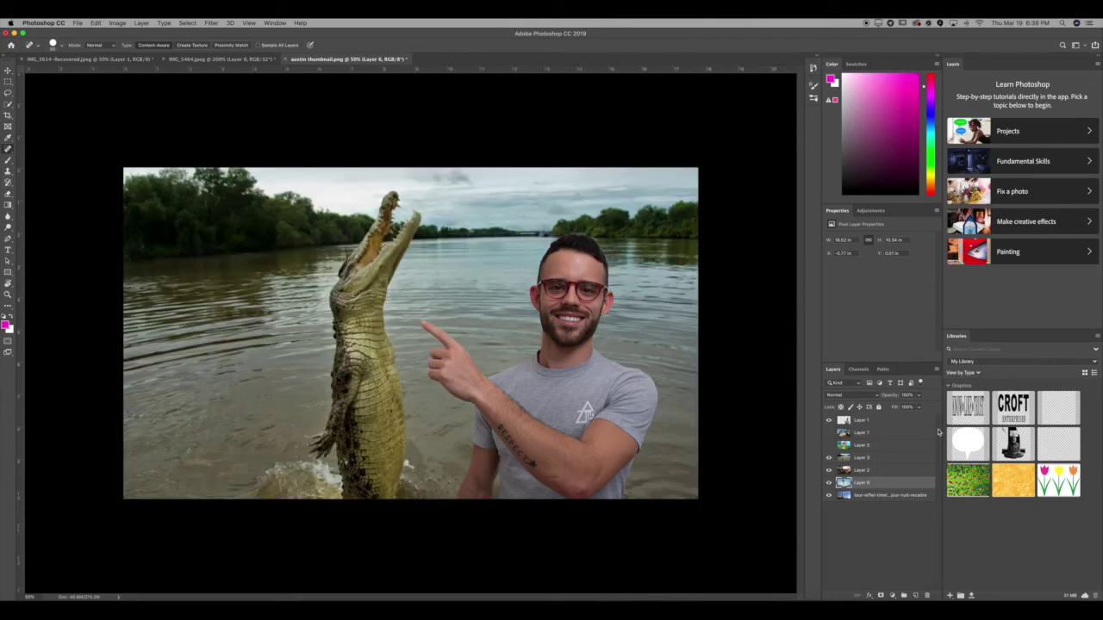